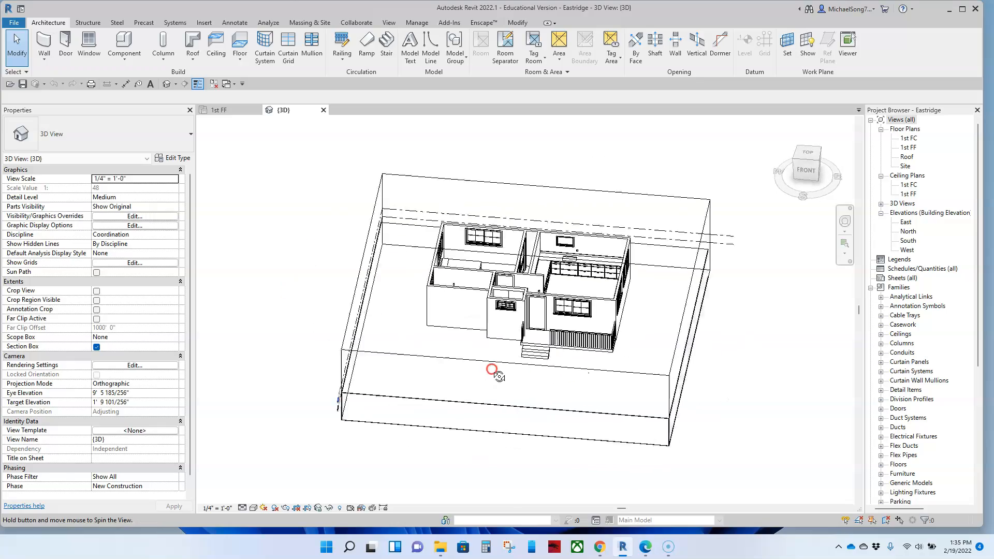
Examine the kitchen window's position relative to the sink and base cabinets in the 3D view.
{"action": "scroll", "coordinate": [616, 295], "scroll_direction": "up", "scroll_amount": 5}
{"action": "middle_click_drag", "start_coordinate": [521, 300], "coordinate": [509, 347], "text": "shift"}
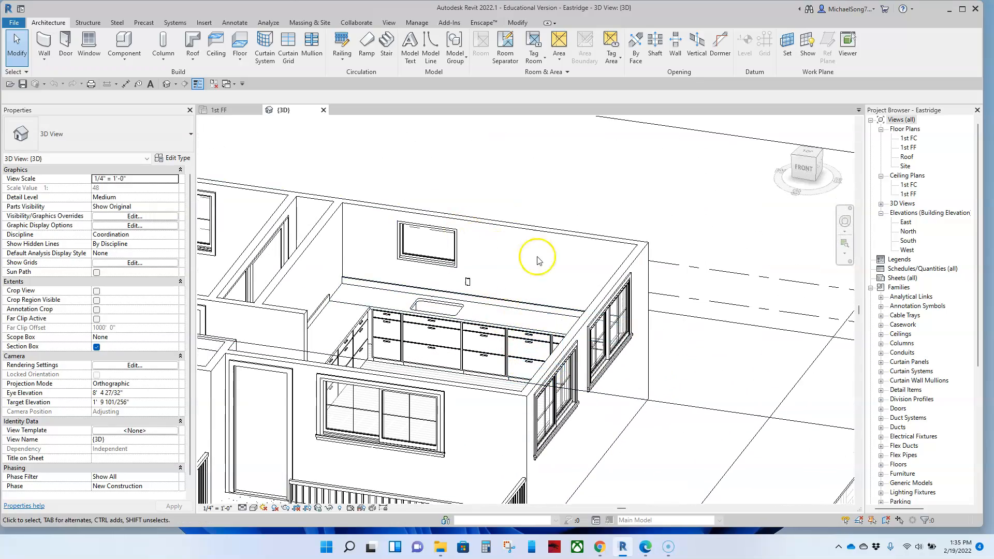
{"action": "middle_click_drag", "start_coordinate": [518, 311], "coordinate": [528, 382], "text": "shift"}
{"action": "middle_click_drag", "start_coordinate": [426, 269], "coordinate": [560, 327]}
{"action": "scroll", "coordinate": [537, 322], "scroll_direction": "up", "scroll_amount": 3}
{"action": "middle_click_drag", "start_coordinate": [500, 300], "coordinate": [481, 318], "text": "shift"}
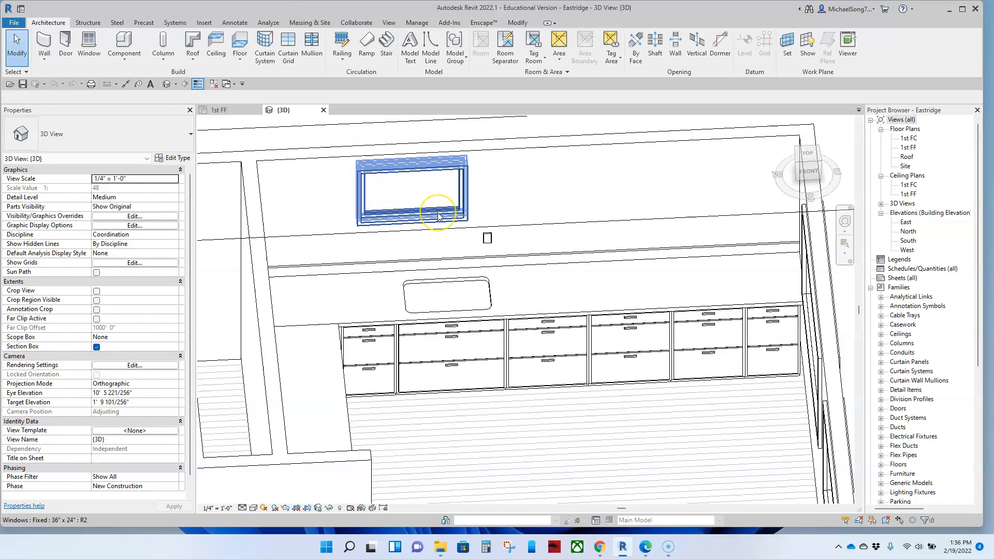
Open the 1st FF floor plan at the kitchen's north wall and maximize the application window.
{"action": "double_click", "coordinate": [918, 150]}
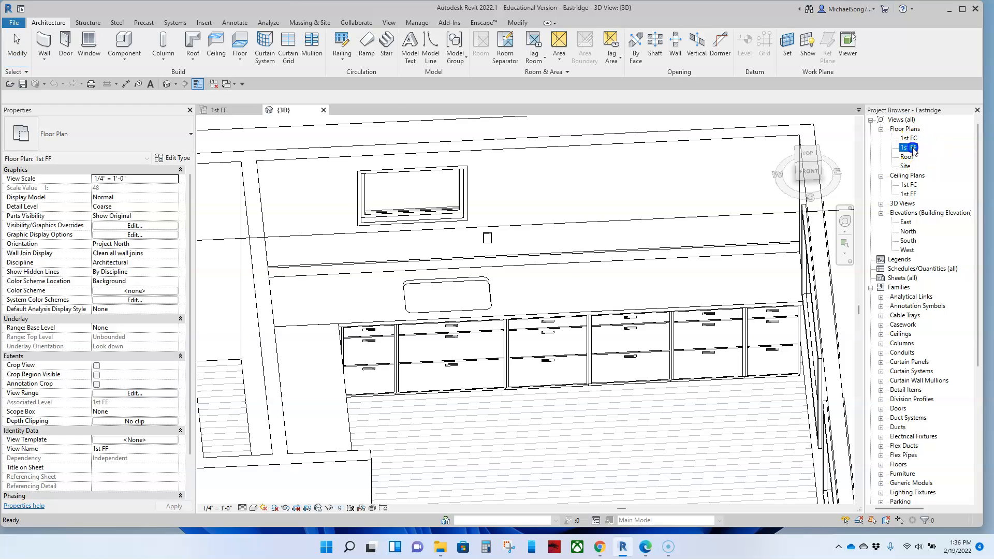
{"action": "scroll", "coordinate": [523, 268], "scroll_direction": "up", "scroll_amount": 10}
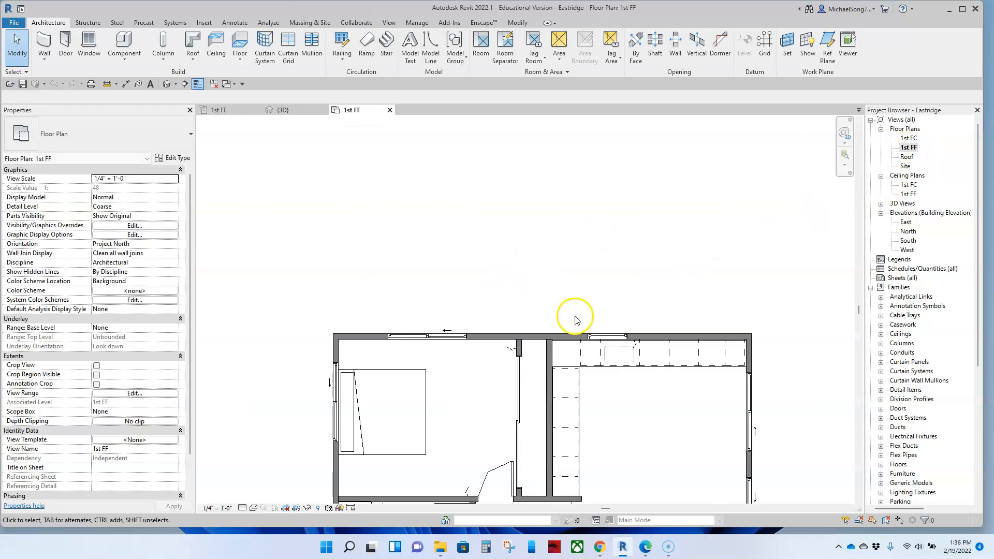
{"action": "scroll", "coordinate": [594, 357], "scroll_direction": "down", "scroll_amount": 2}
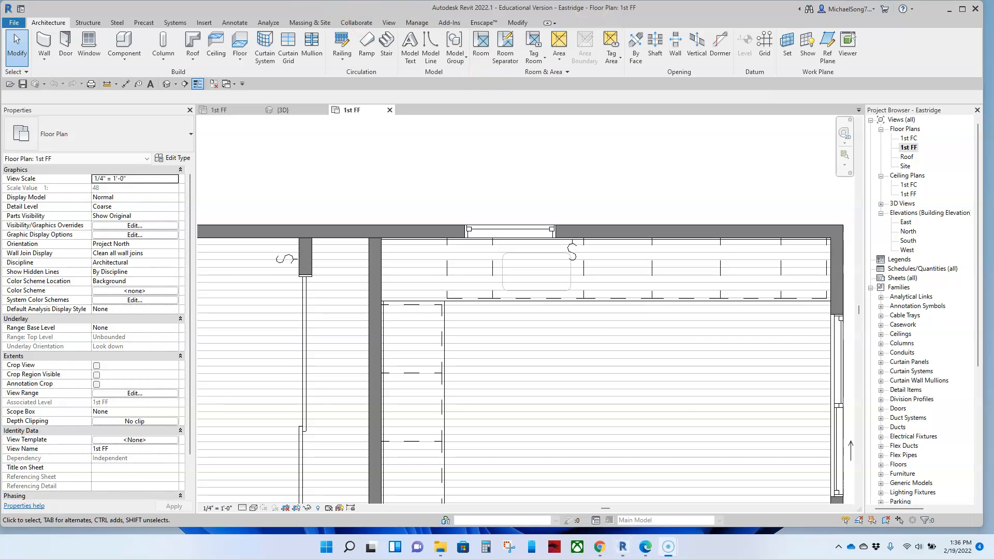
{"action": "left_click", "coordinate": [517, 22]}
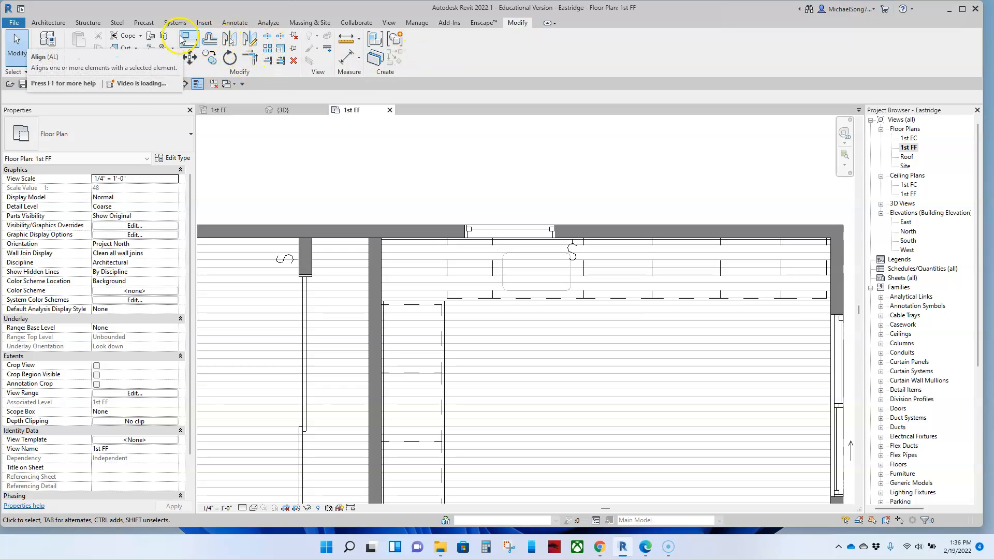
{"action": "left_click", "coordinate": [393, 178]}
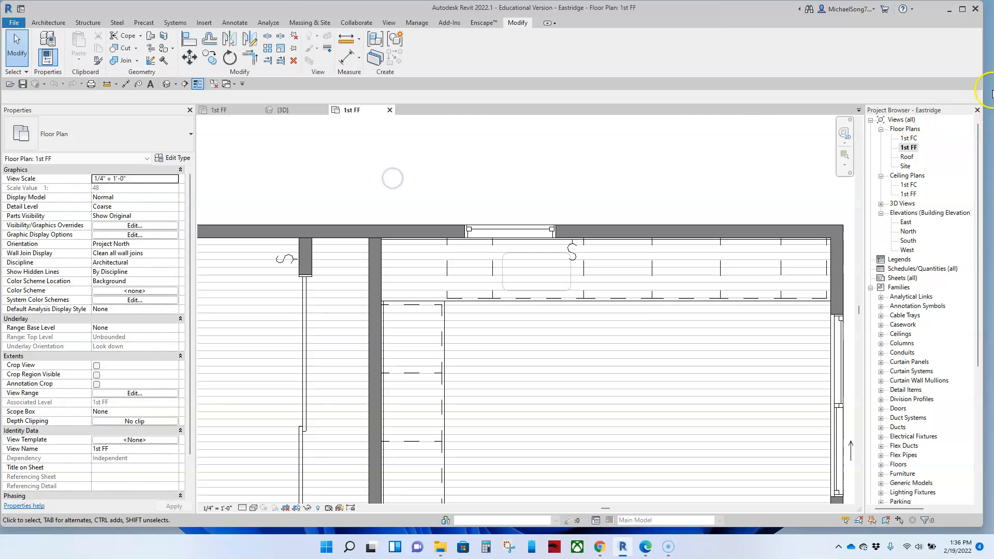
{"action": "left_click", "coordinate": [690, 15]}
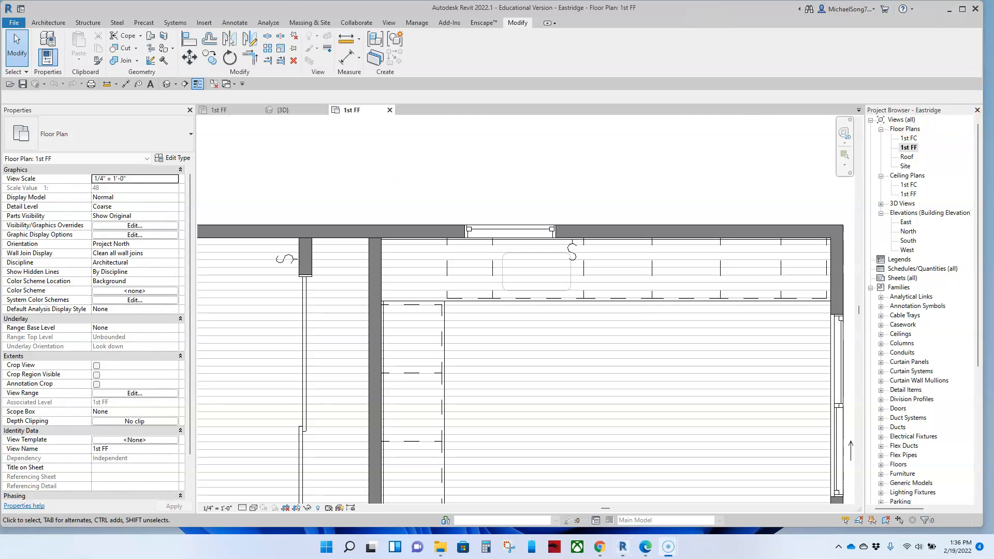
{"action": "left_click", "coordinate": [962, 8]}
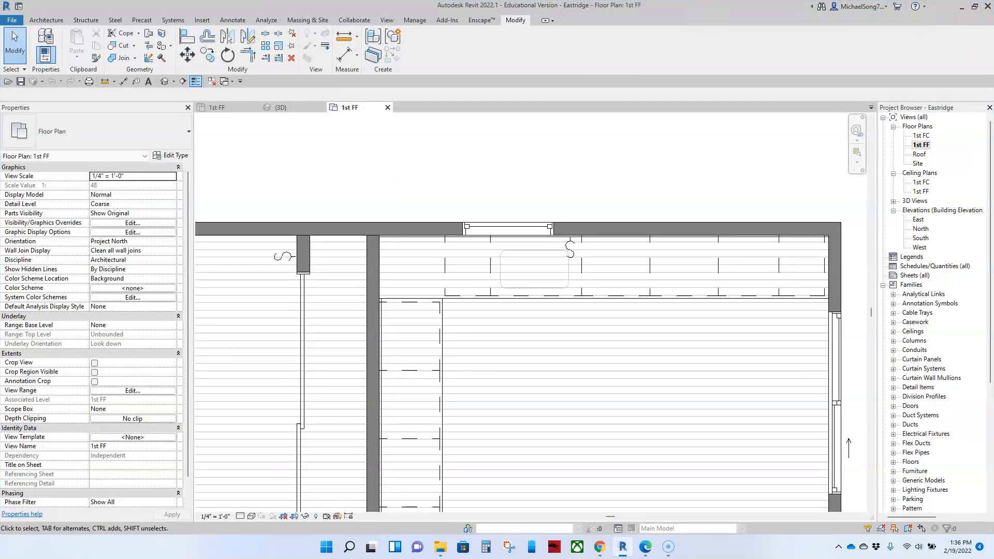
Align the center of the fixed kitchen window with the center line of the sink and its base cabinet.
{"action": "left_click", "coordinate": [566, 160]}
{"action": "scroll", "coordinate": [539, 205], "scroll_direction": "down", "scroll_amount": 3}
{"action": "key", "text": "a"}
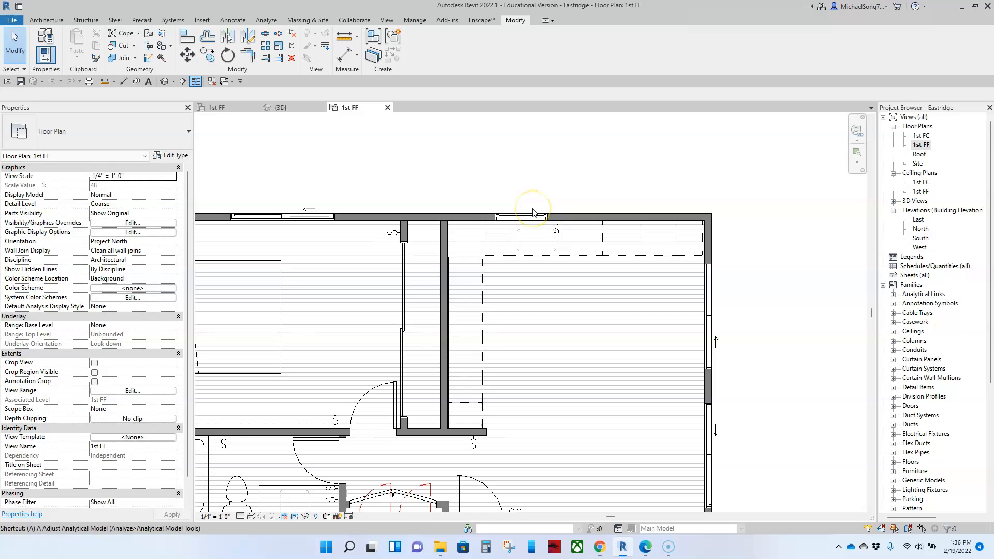
{"action": "key", "text": "l"}
{"action": "scroll", "coordinate": [538, 238], "scroll_direction": "up", "scroll_amount": 4}
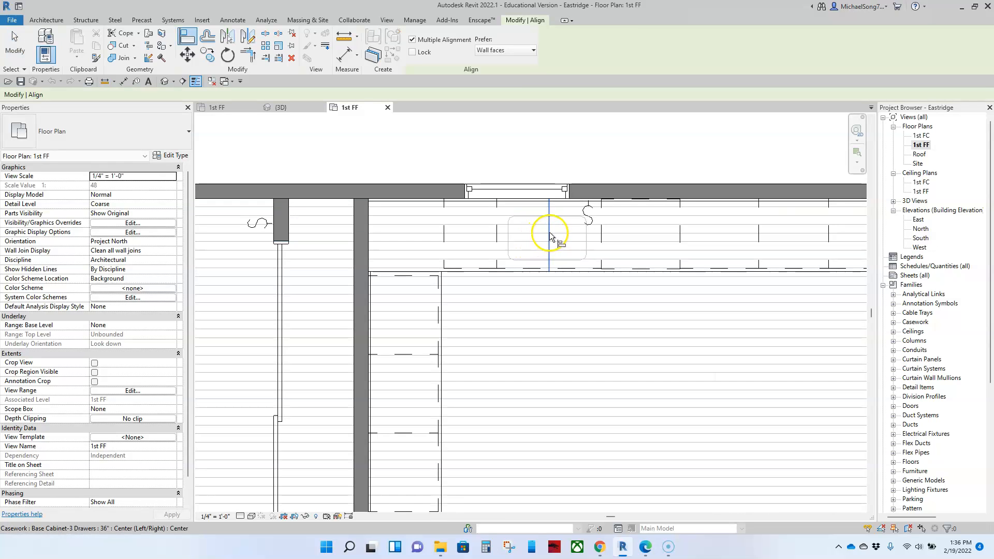
{"action": "left_click", "coordinate": [550, 236]}
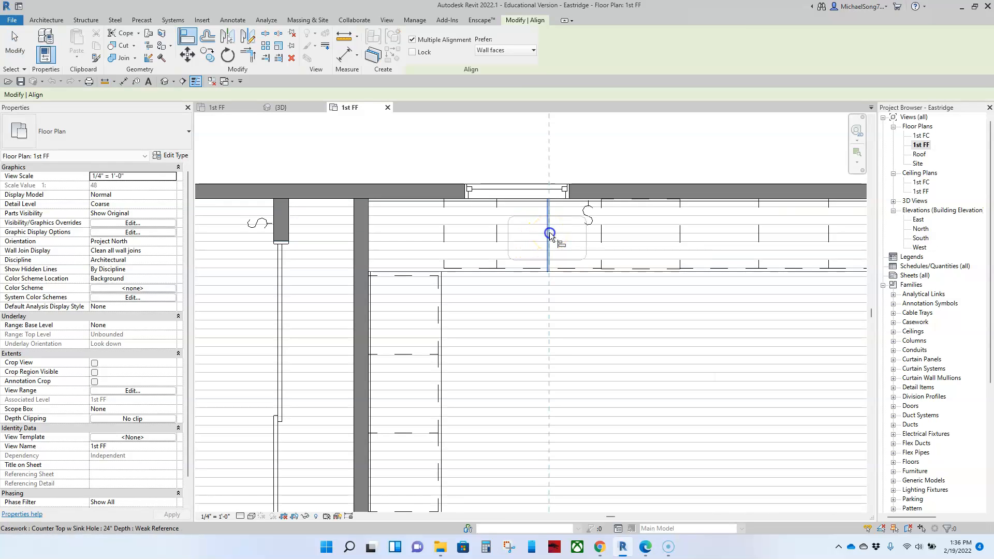
{"action": "left_click", "coordinate": [519, 191]}
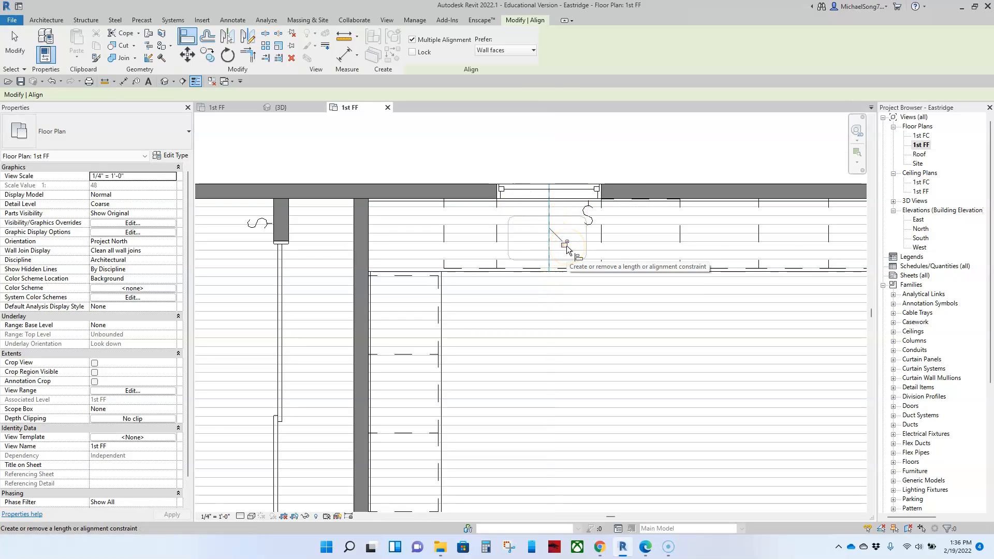
{"action": "key", "text": "Escape"}
{"action": "key", "text": "Escape"}
{"action": "left_click", "coordinate": [581, 207]}
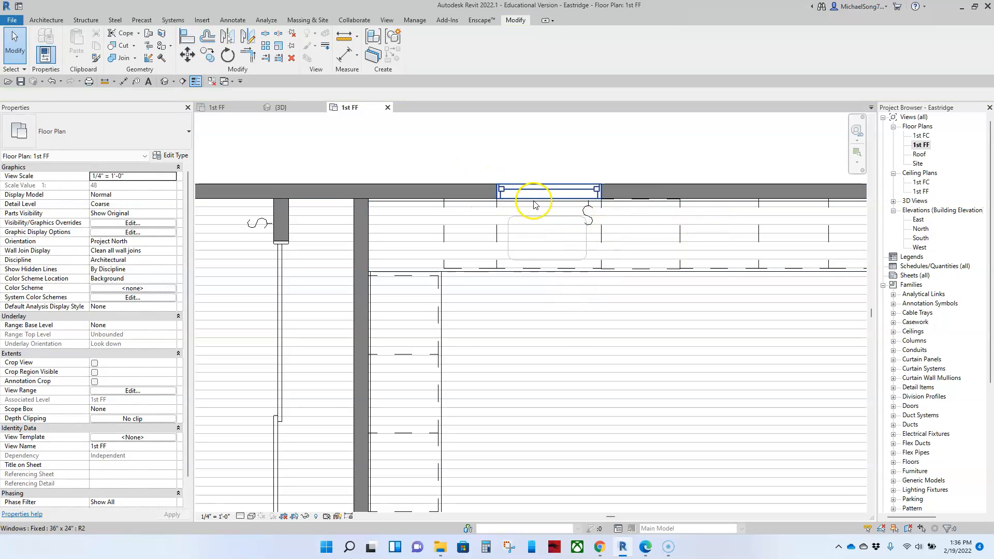
Collapse the Families branch in the project browser and locate the Sheets category.
{"action": "scroll", "coordinate": [662, 260], "scroll_direction": "down", "scroll_amount": 5}
{"action": "mouse_move", "coordinate": [595, 307]}
{"action": "middle_mouse_down"}
{"action": "mouse_move", "coordinate": [587, 367]}
{"action": "mouse_move", "coordinate": [599, 313]}
{"action": "middle_mouse_up"}
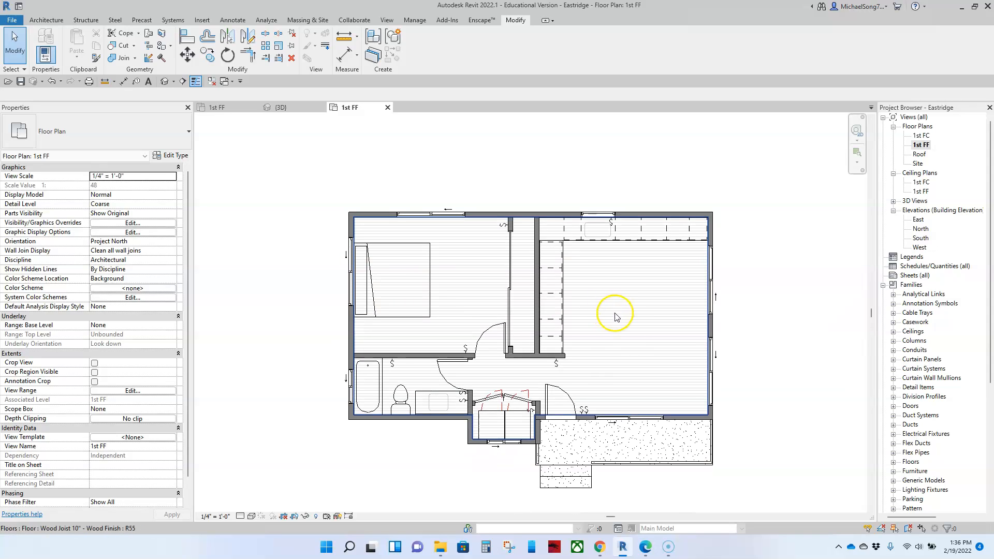
{"action": "scroll", "coordinate": [572, 335], "scroll_direction": "down", "scroll_amount": 3}
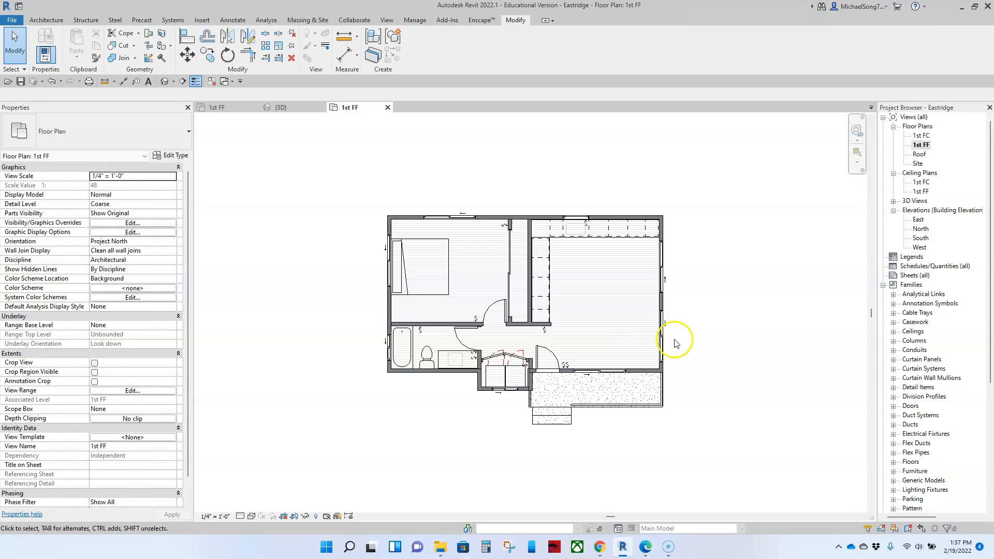
{"action": "left_click", "coordinate": [883, 284]}
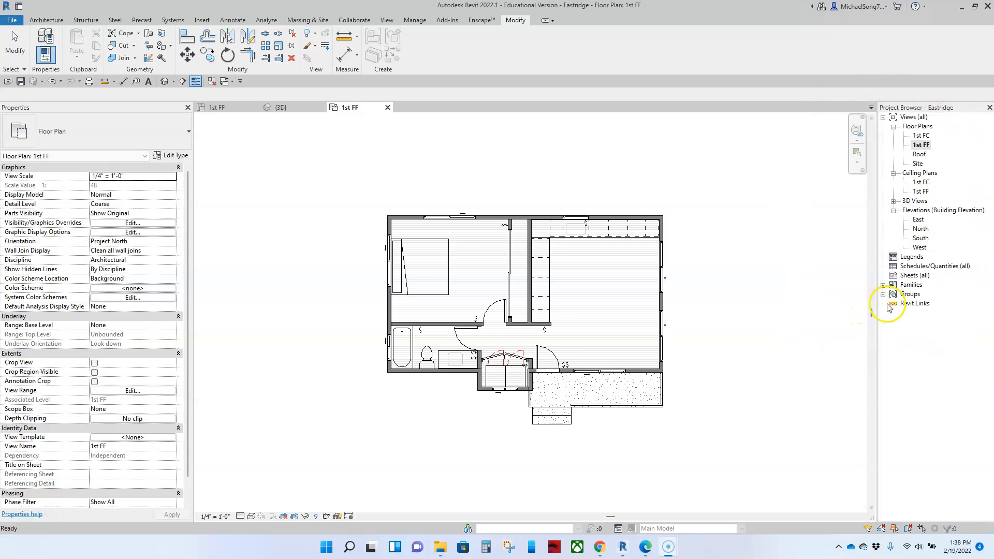
{"action": "left_click", "coordinate": [913, 278]}
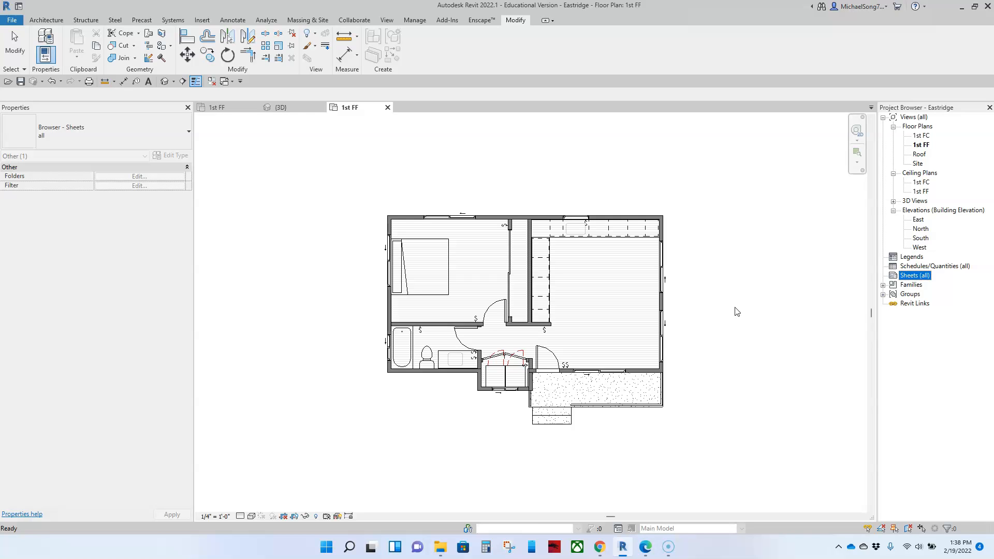
{"action": "left_click", "coordinate": [736, 311]}
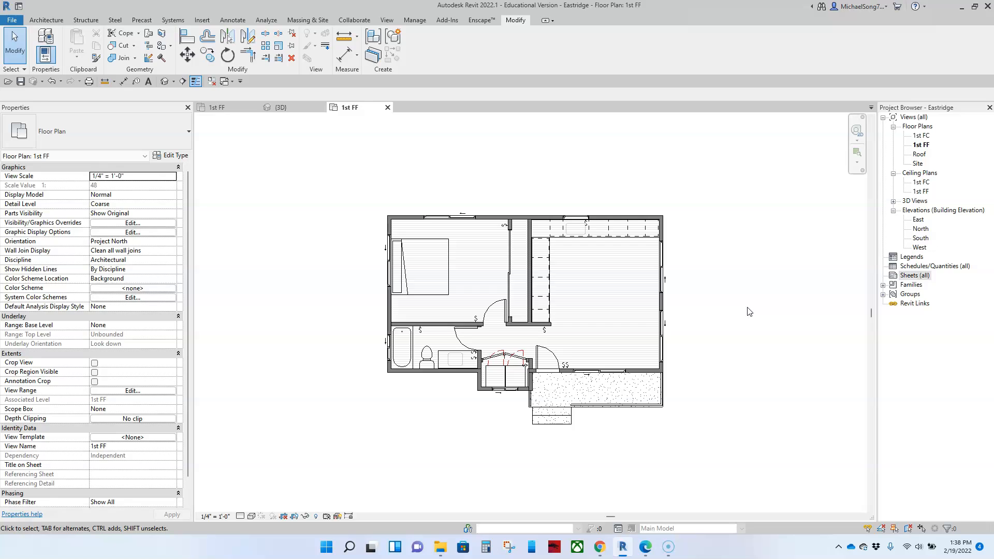
Start a new sheet and load the D 22 x 34 Horizontal title block from the Titleblocks library folder.
{"action": "left_click", "coordinate": [387, 20]}
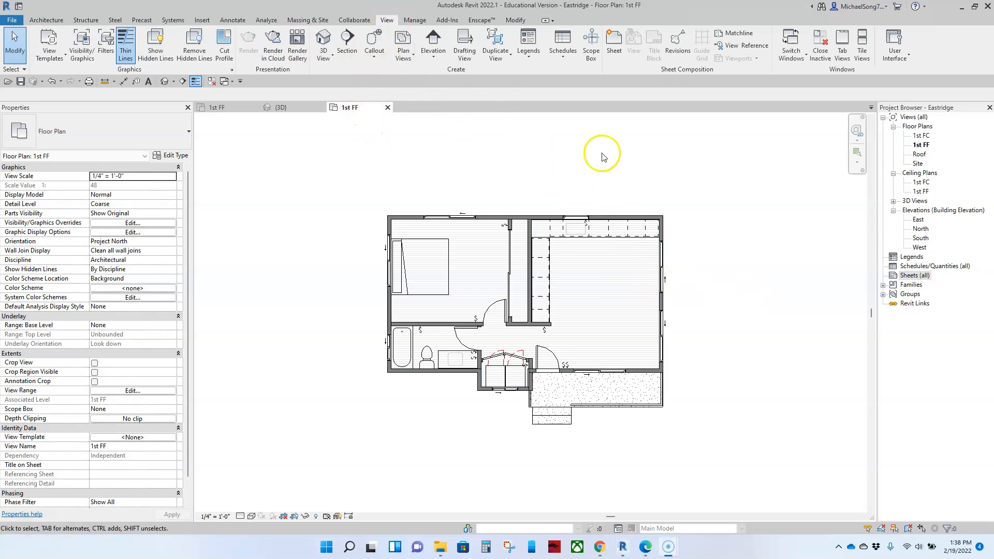
{"action": "left_click", "coordinate": [614, 40]}
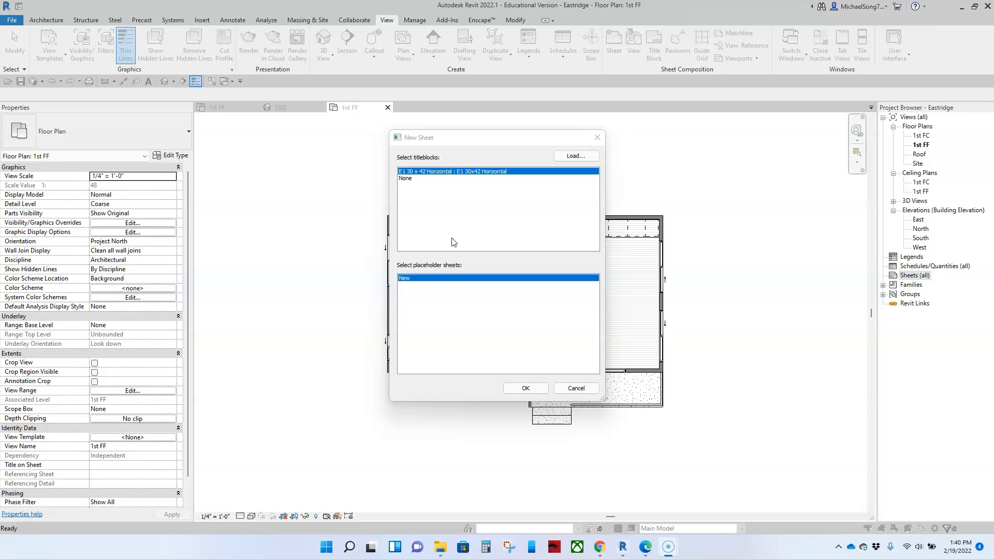
{"action": "left_click", "coordinate": [574, 156]}
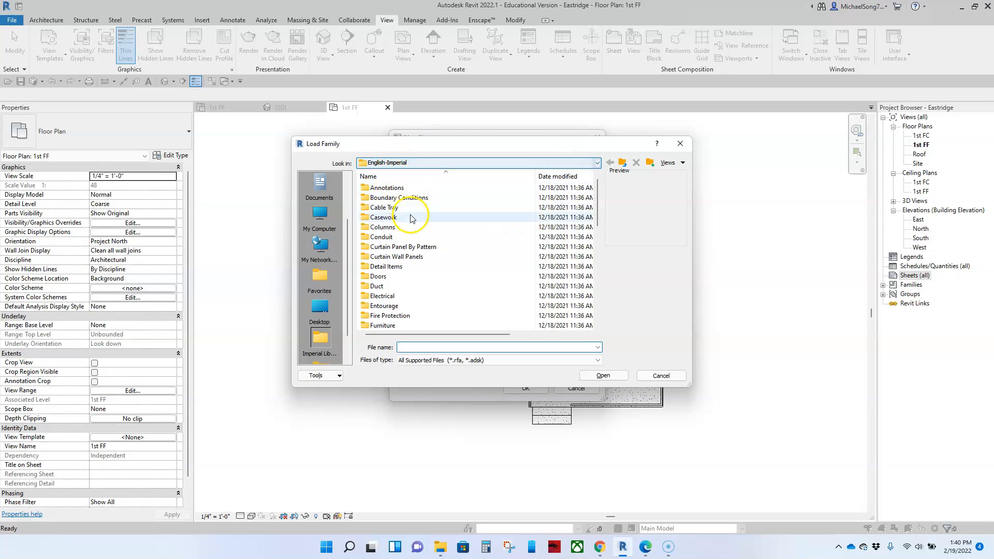
{"action": "scroll", "coordinate": [413, 217], "scroll_direction": "down", "scroll_amount": 7}
{"action": "scroll", "coordinate": [412, 217], "scroll_direction": "down", "scroll_amount": 2}
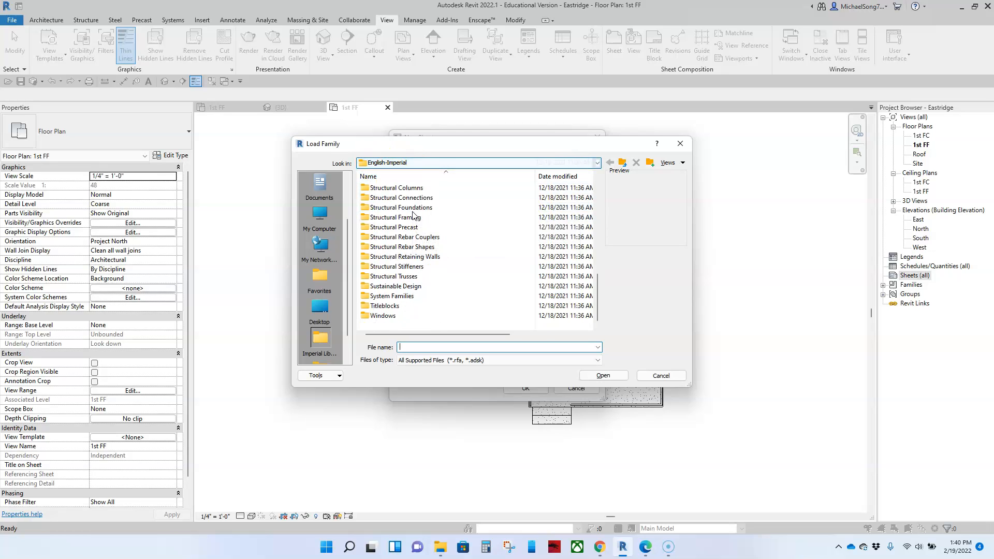
{"action": "double_click", "coordinate": [385, 306]}
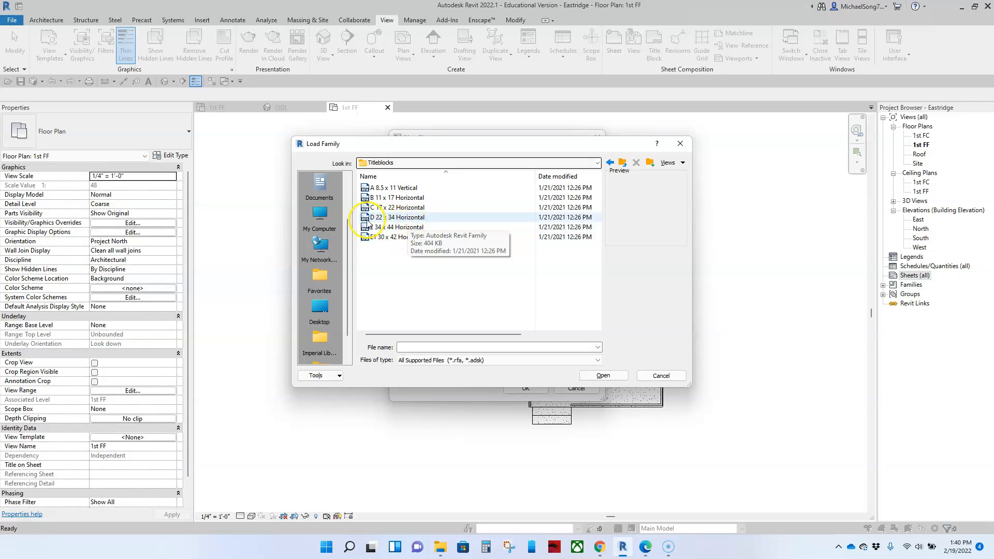
{"action": "left_click", "coordinate": [410, 222]}
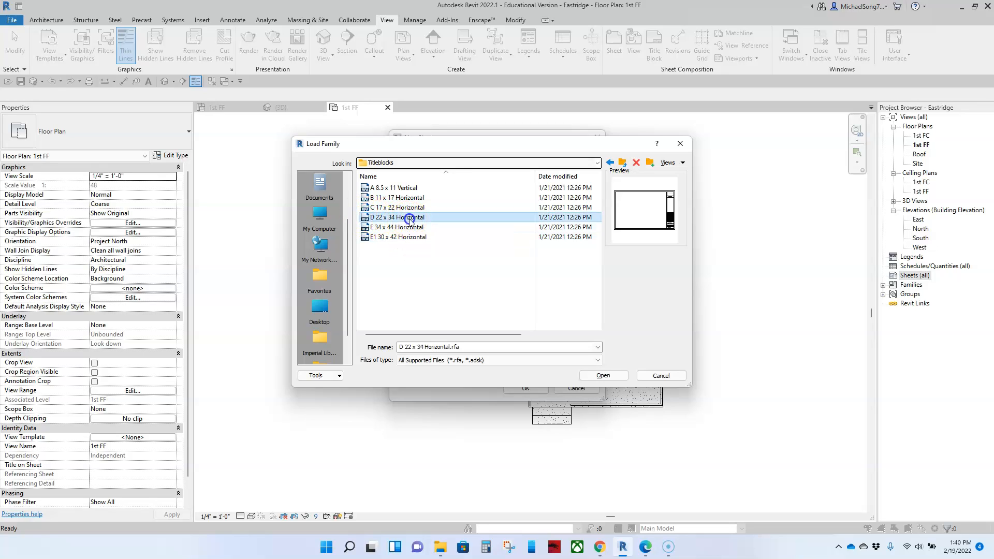
{"action": "left_click", "coordinate": [604, 377]}
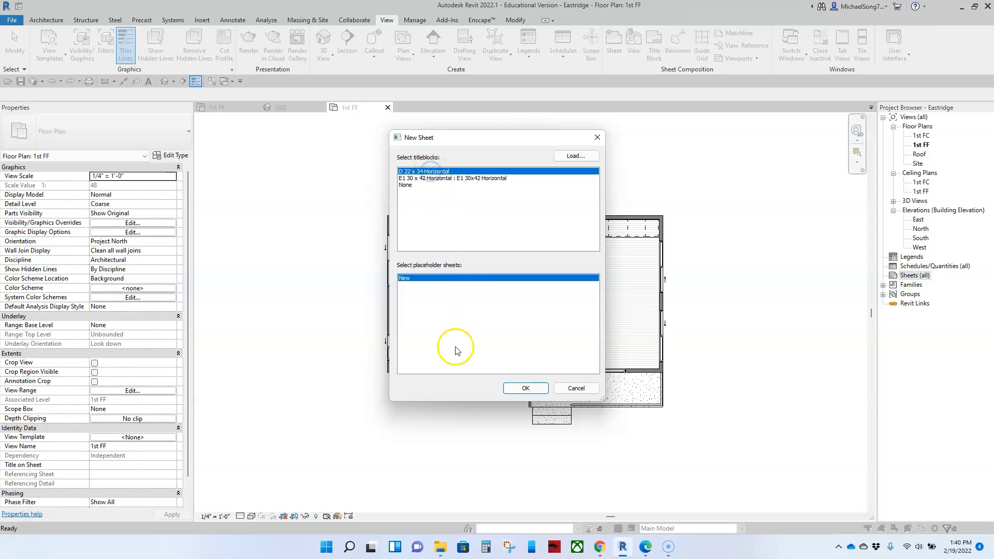
Create the sheet with the D 22 x 34 Horizontal title block and expand the Sheets branch in the project browser.
{"action": "left_click", "coordinate": [525, 391]}
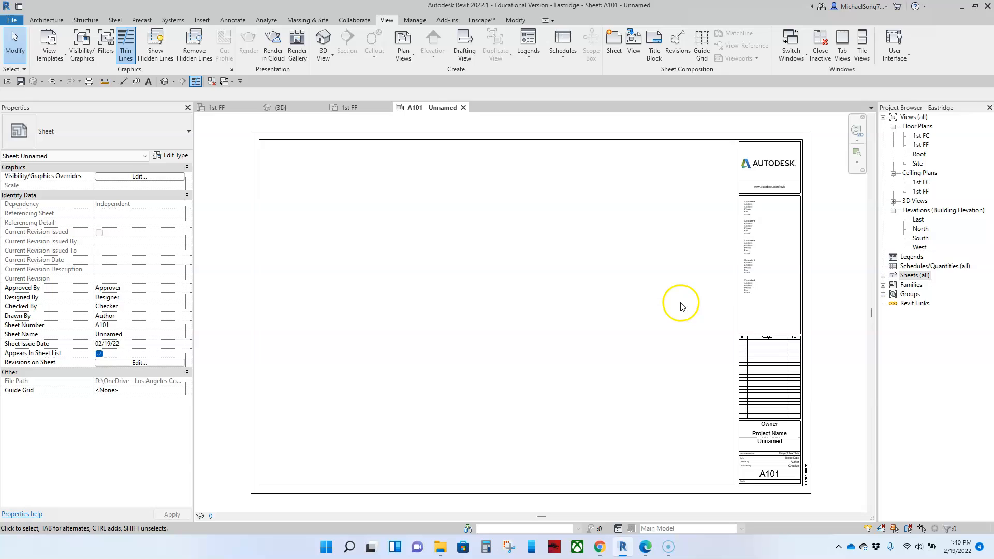
{"action": "left_click", "coordinate": [884, 275]}
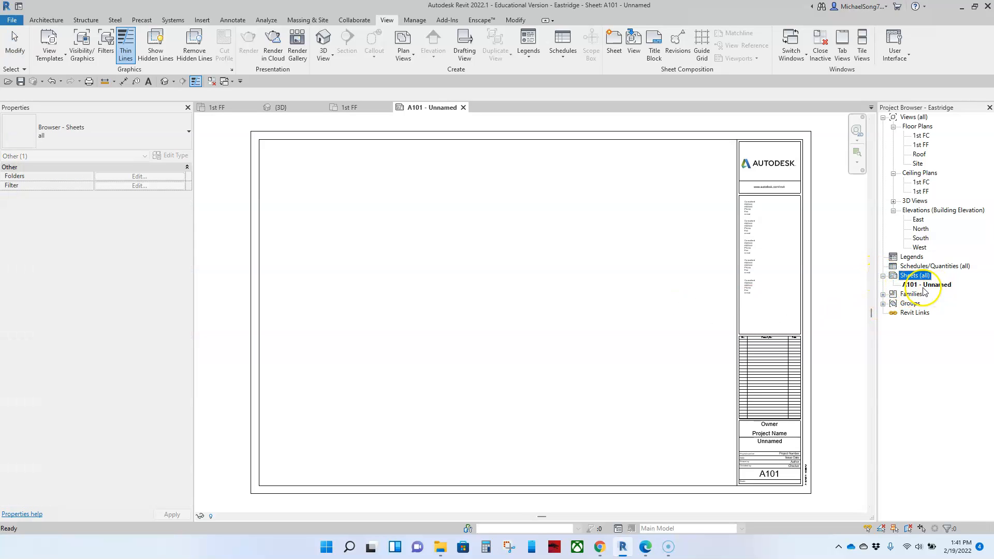
{"action": "scroll", "coordinate": [565, 268], "scroll_direction": "down", "scroll_amount": 2}
{"action": "left_click", "coordinate": [565, 268]}
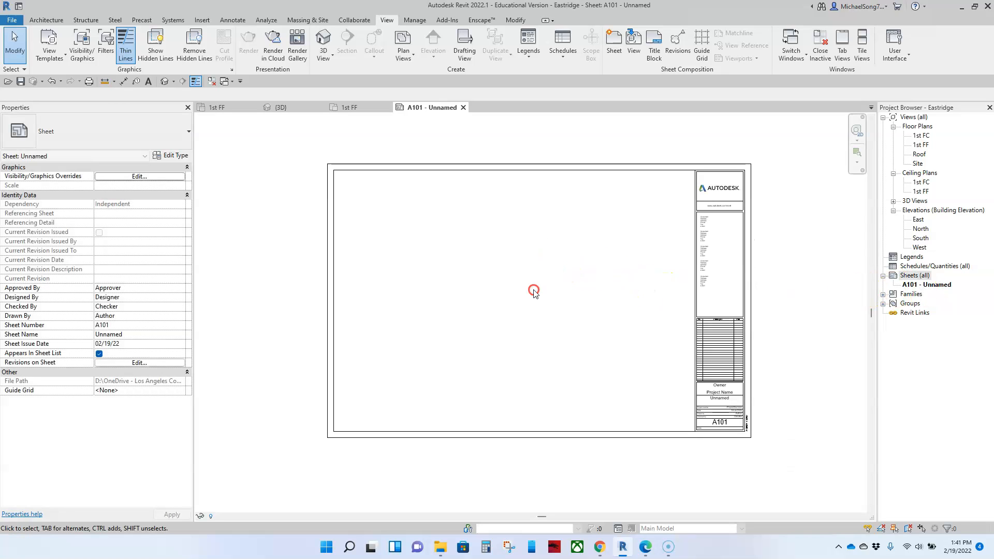
{"action": "middle_click_drag", "start_coordinate": [535, 285], "coordinate": [518, 287]}
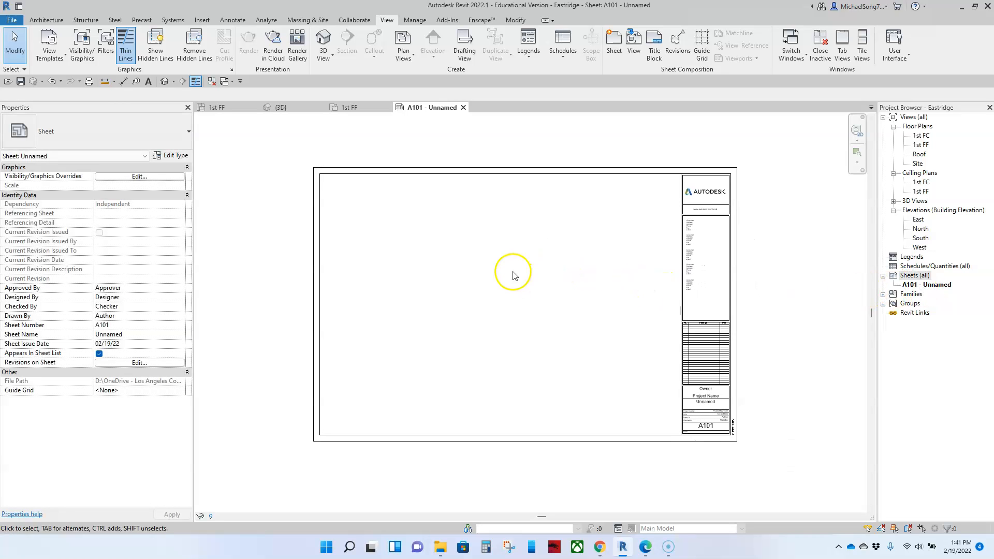
Measure the width and height of the sheet along the title block's outer border.
{"action": "left_click", "coordinate": [511, 23]}
{"action": "left_click", "coordinate": [344, 36]}
{"action": "left_click", "coordinate": [313, 172]}
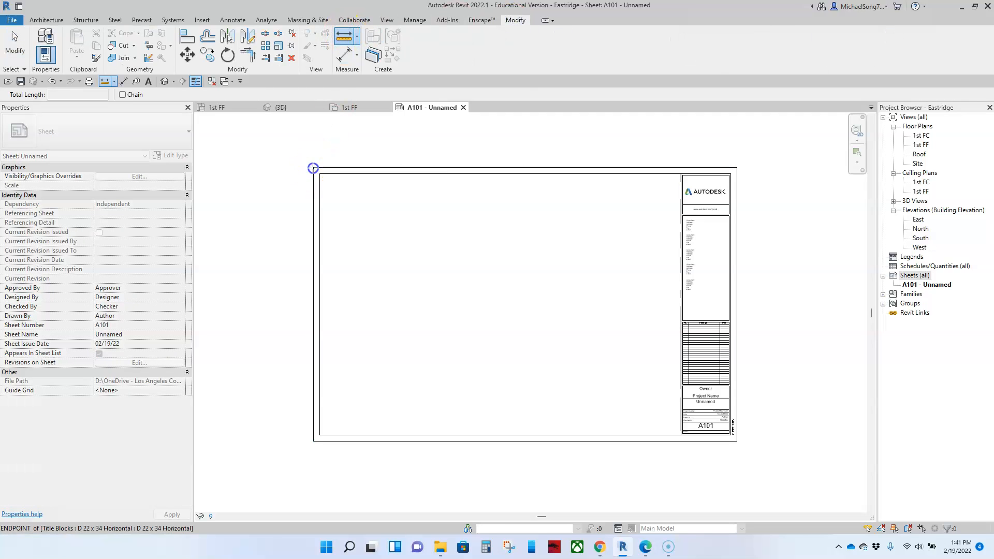
{"action": "left_click", "coordinate": [738, 167]}
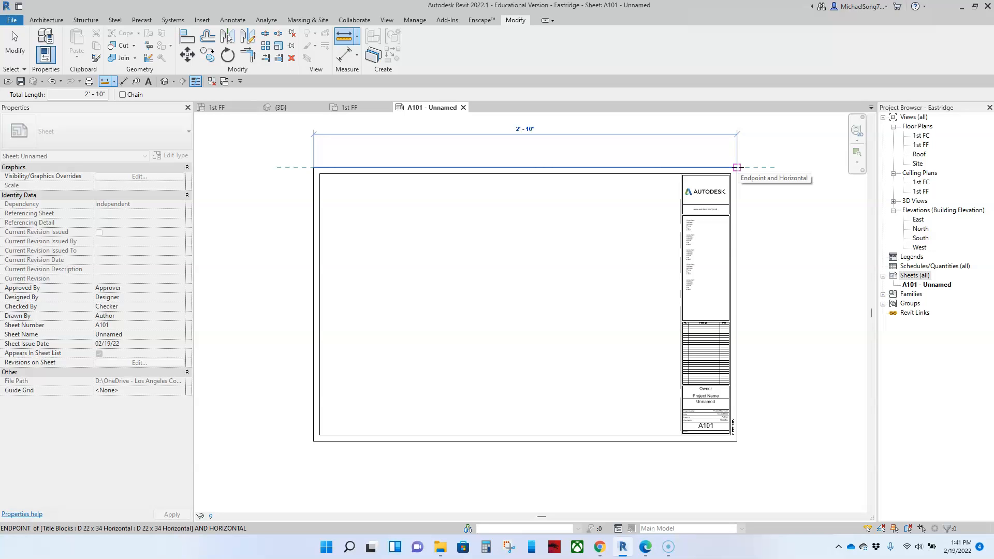
{"action": "left_click", "coordinate": [313, 168]}
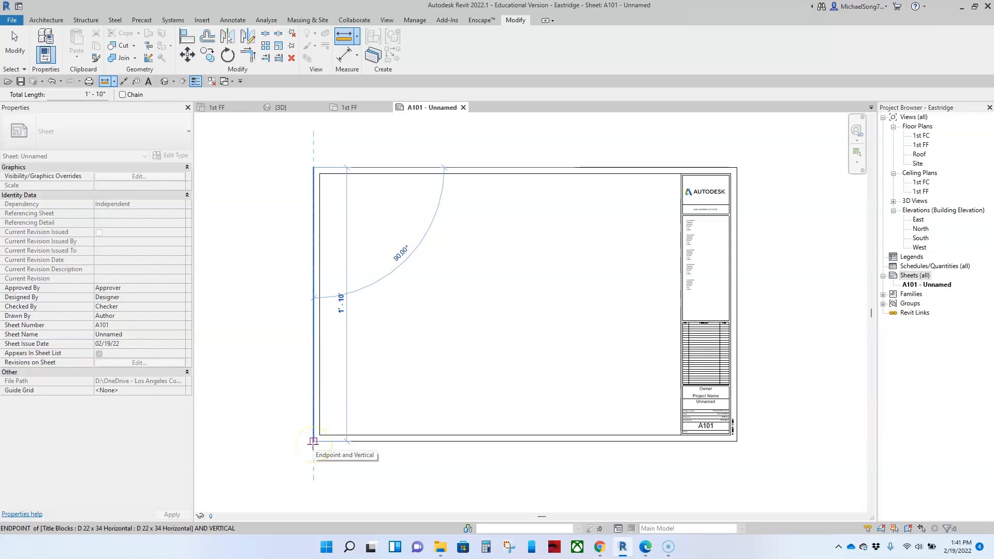
{"action": "key", "text": "Escape"}
{"action": "key", "text": "Escape"}
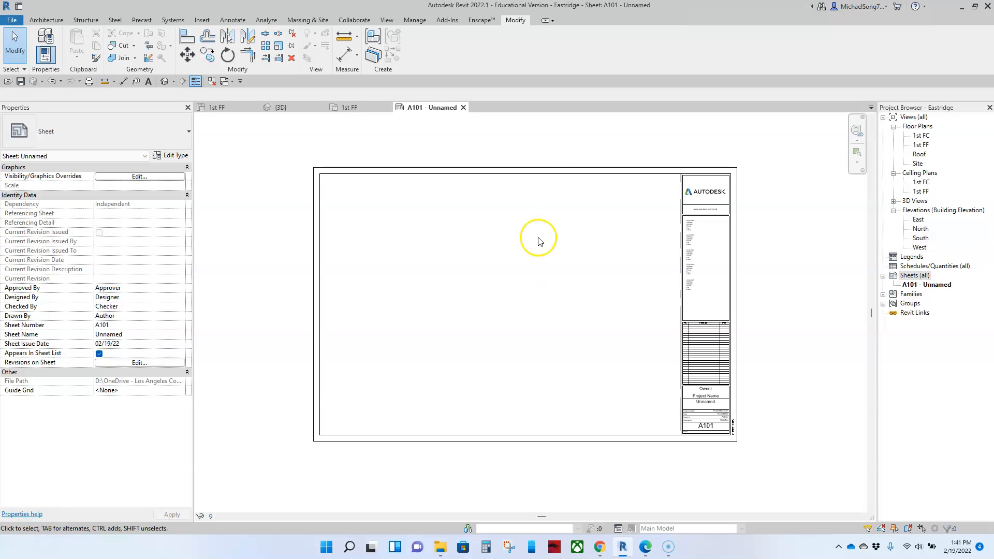
Open the sheet's D 22 x 34 Horizontal title block for family editing and check the 1st FF floor plan before returning to it.
{"action": "left_click", "coordinate": [522, 171]}
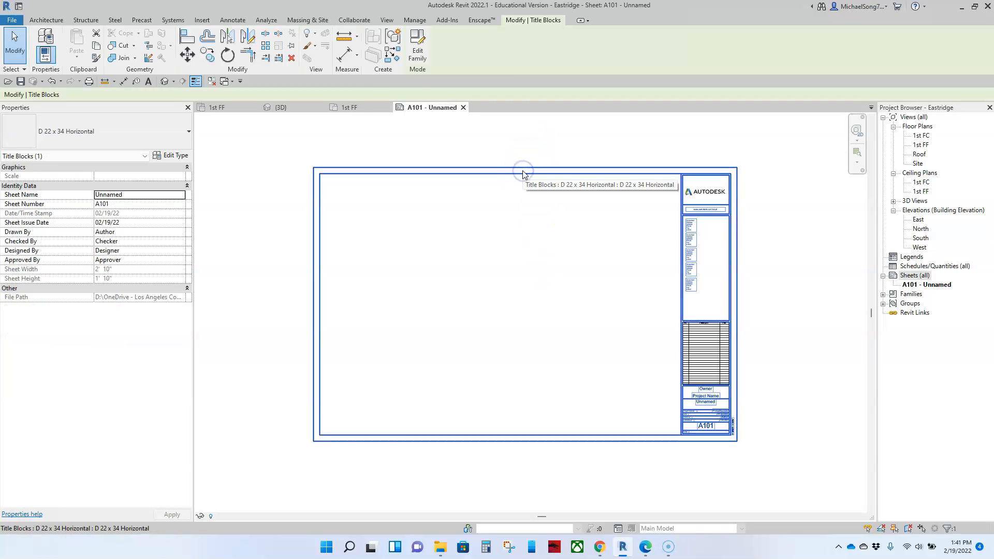
{"action": "left_click", "coordinate": [417, 42]}
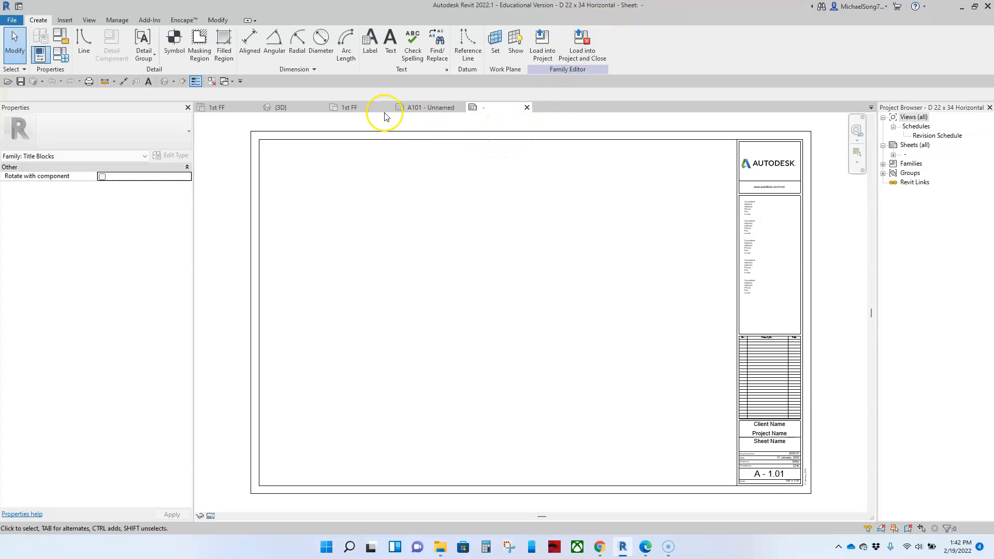
{"action": "left_click", "coordinate": [362, 109]}
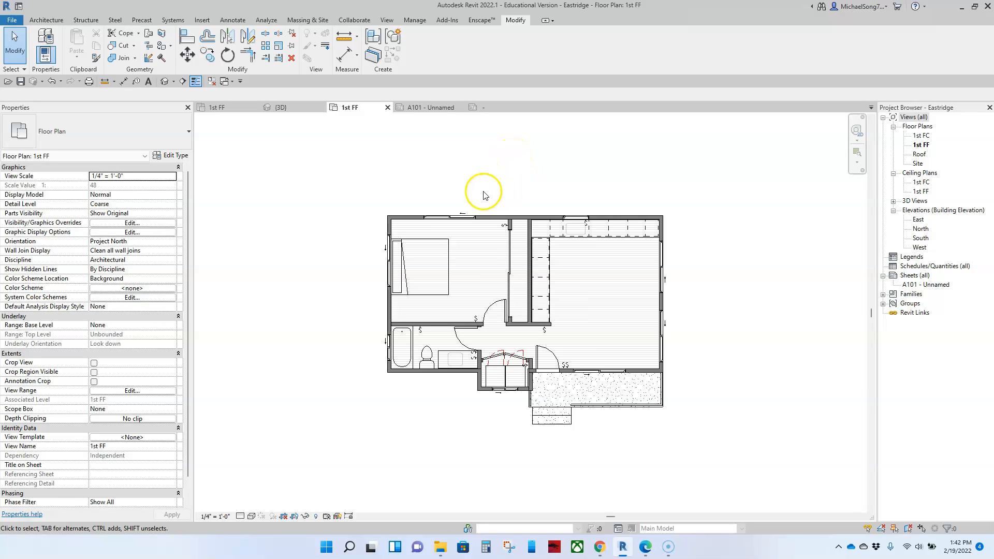
{"action": "left_click", "coordinate": [484, 107]}
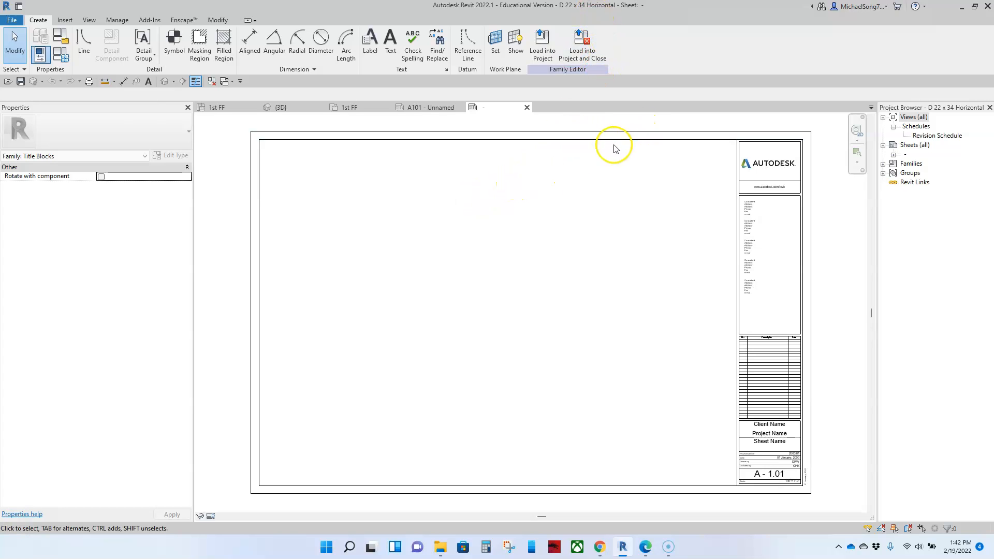
Start saving the title block family as a new file and create and open a "custom families" folder on the Desktop.
{"action": "left_click", "coordinate": [10, 21]}
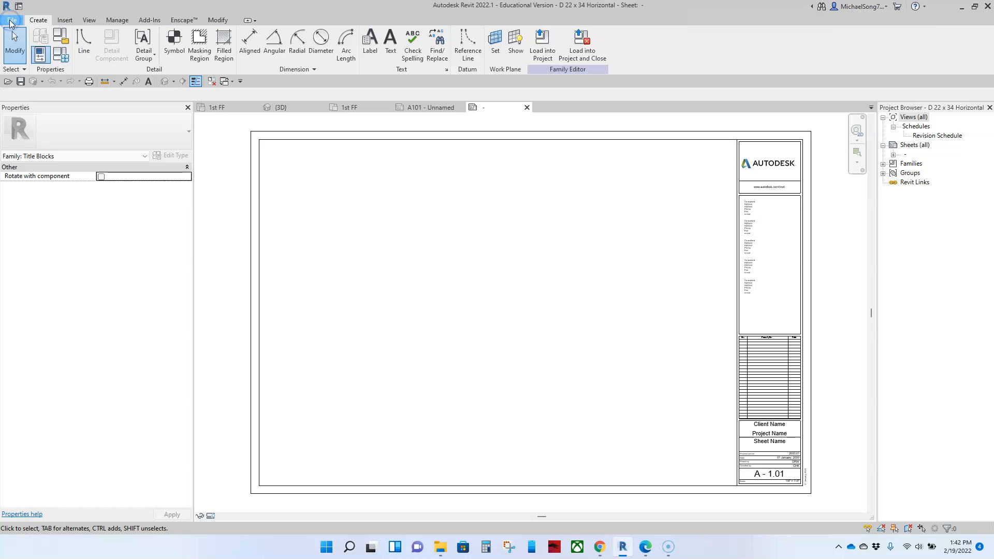
{"action": "mouse_move", "coordinate": [32, 137]}
{"action": "left_click", "coordinate": [105, 150]}
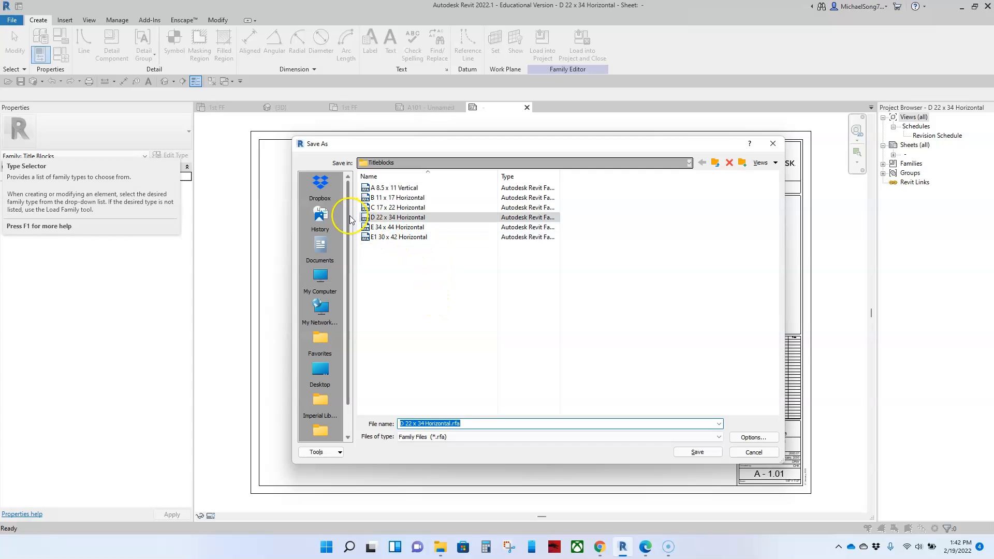
{"action": "left_click", "coordinate": [320, 372]}
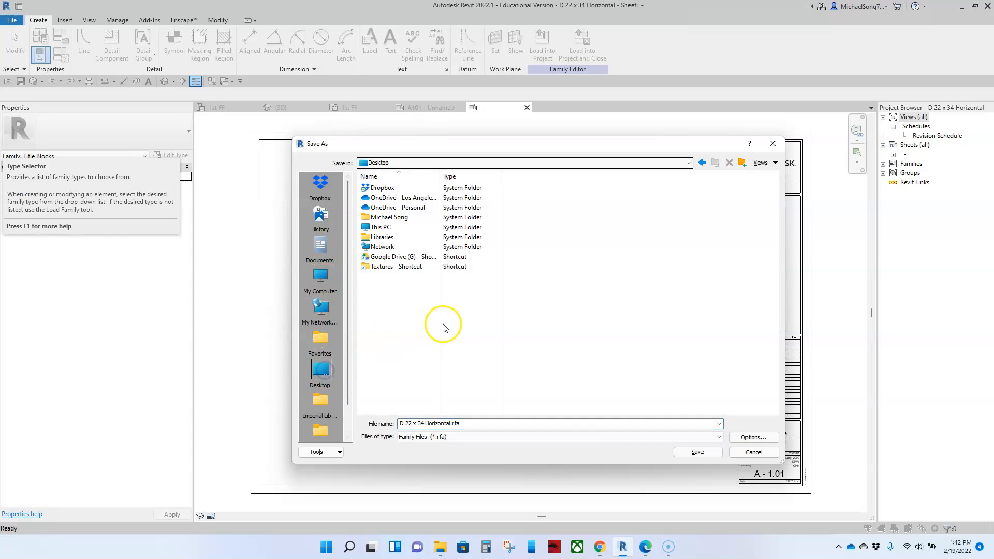
{"action": "right_click", "coordinate": [551, 301]}
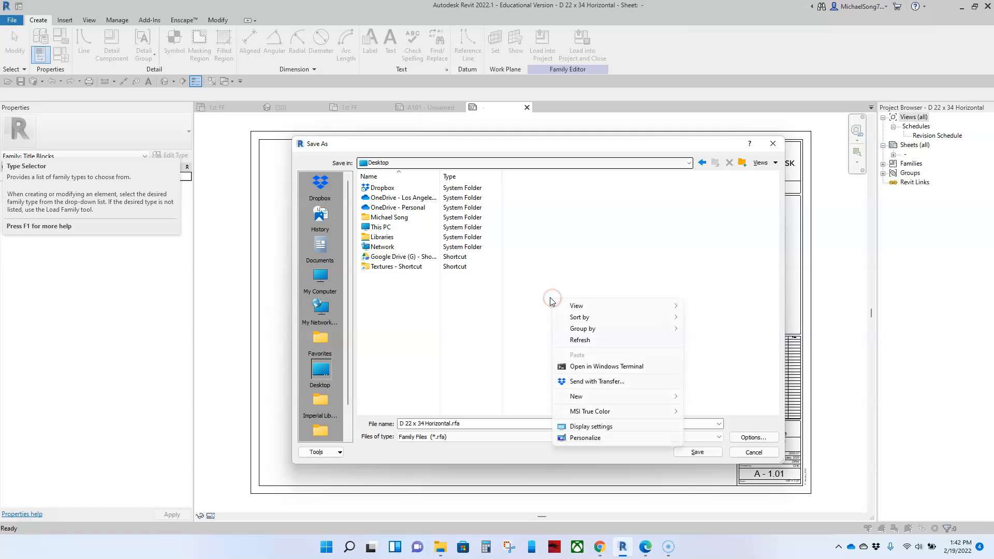
{"action": "mouse_move", "coordinate": [585, 397]}
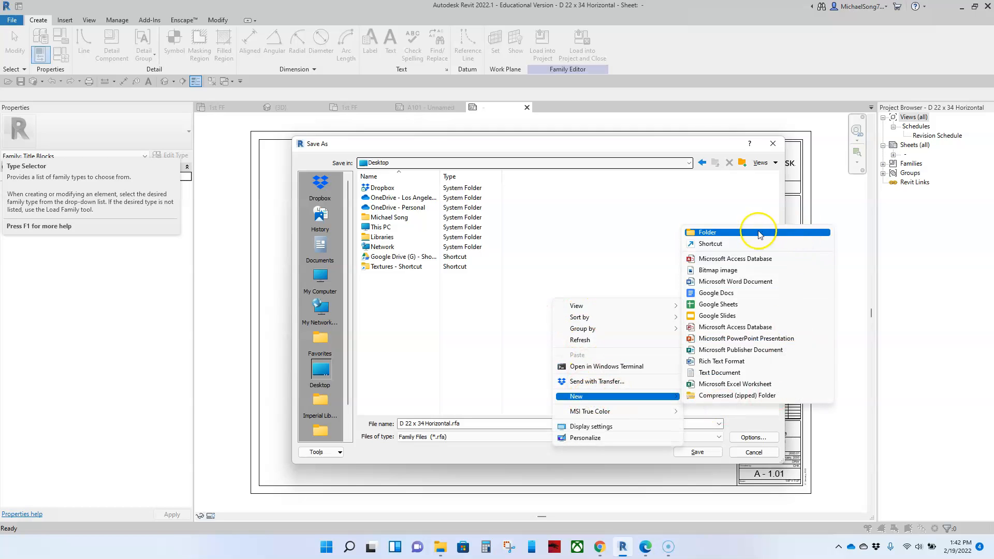
{"action": "left_click", "coordinate": [736, 233]}
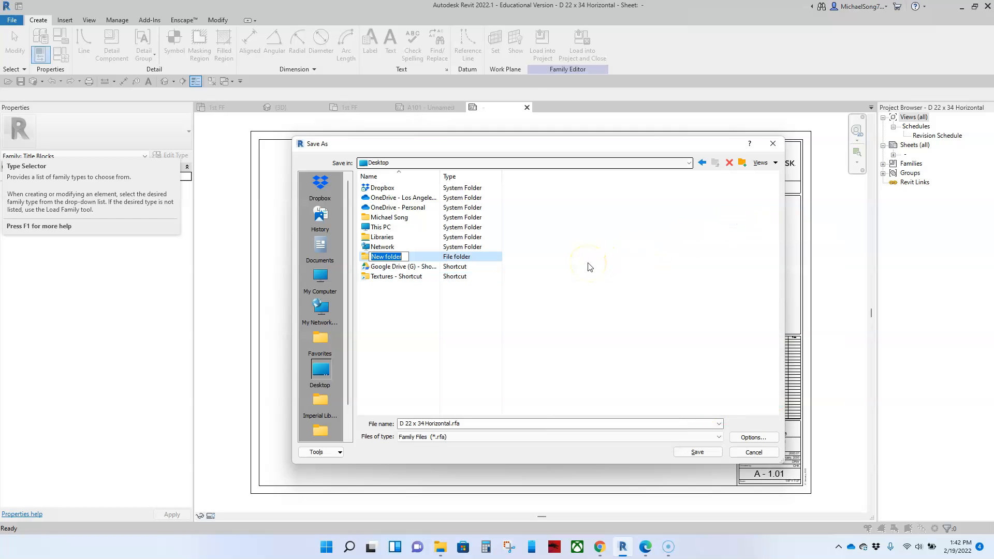
{"action": "type", "text": "custom families"}
{"action": "left_click", "coordinate": [572, 252]}
{"action": "left_click", "coordinate": [399, 258]}
{"action": "double_click", "coordinate": [400, 259]}
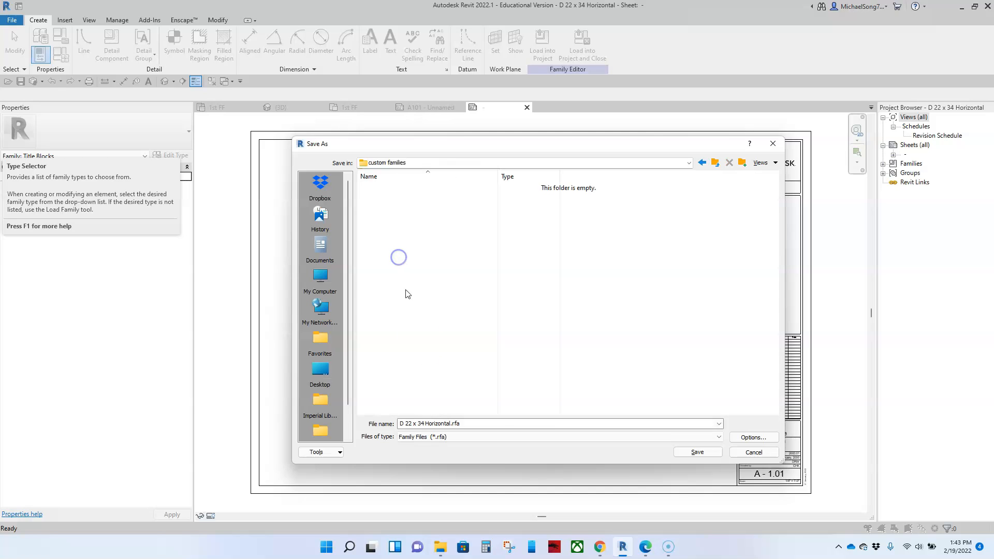
Save the title block family in the custom families folder under the name MA_ArcD.
{"action": "triple_click", "coordinate": [450, 423]}
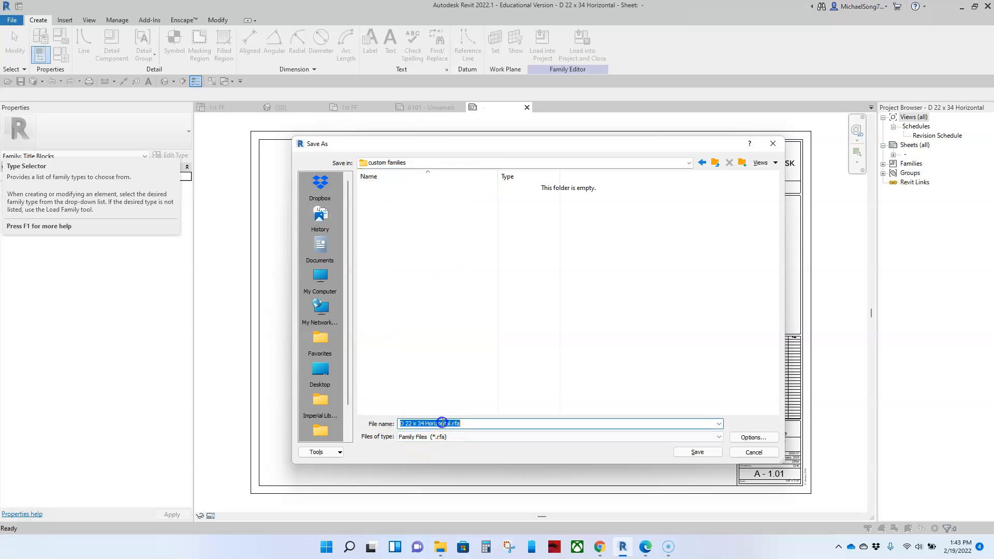
{"action": "left_click_drag", "start_coordinate": [451, 423], "coordinate": [374, 417]}
{"action": "type", "text": "MA_ArcD"}
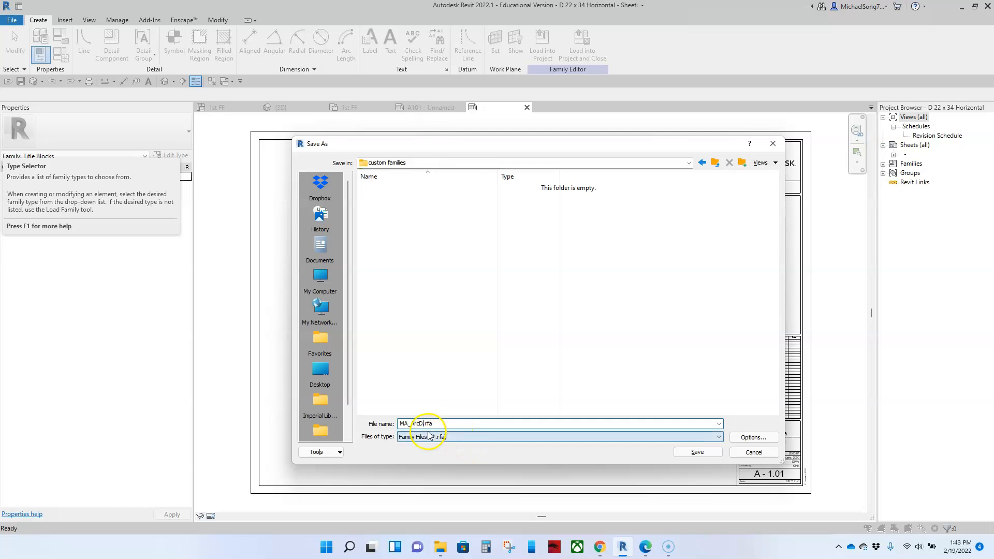
{"action": "left_click", "coordinate": [696, 453]}
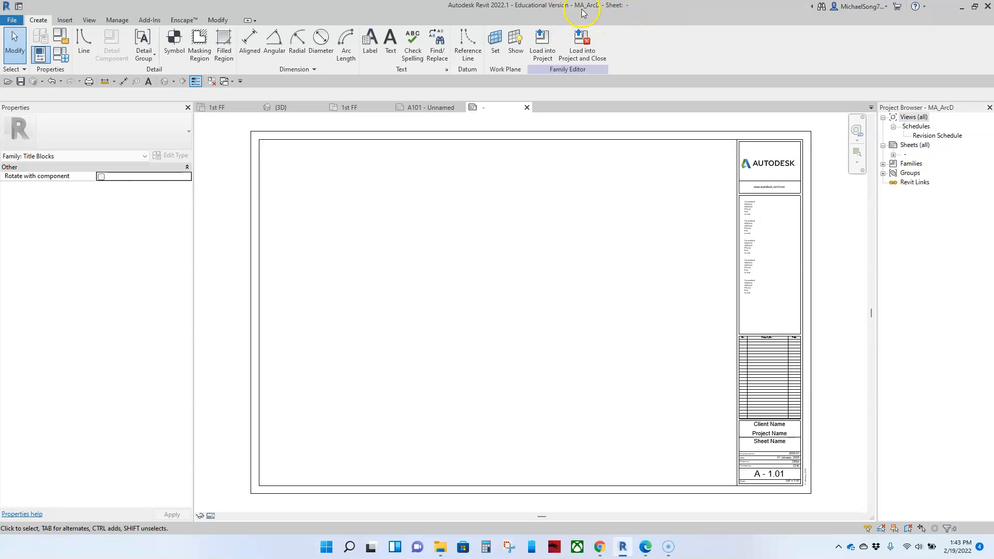
Draw a vertical reference line offset 3' 0" from the sheet's left outer border, running the full sheet height.
{"action": "scroll", "coordinate": [555, 186], "scroll_direction": "down", "scroll_amount": 1}
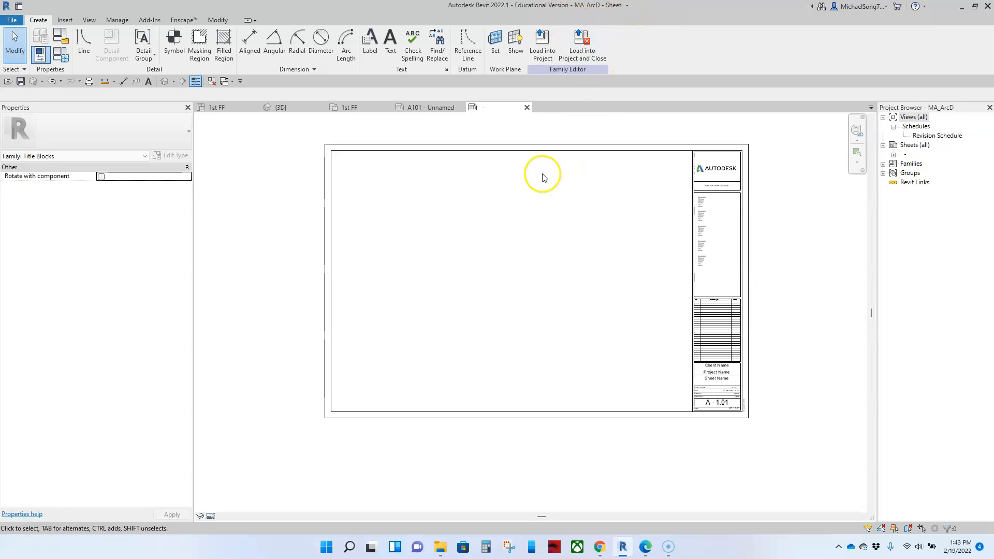
{"action": "scroll", "coordinate": [495, 278], "scroll_direction": "down", "scroll_amount": 2}
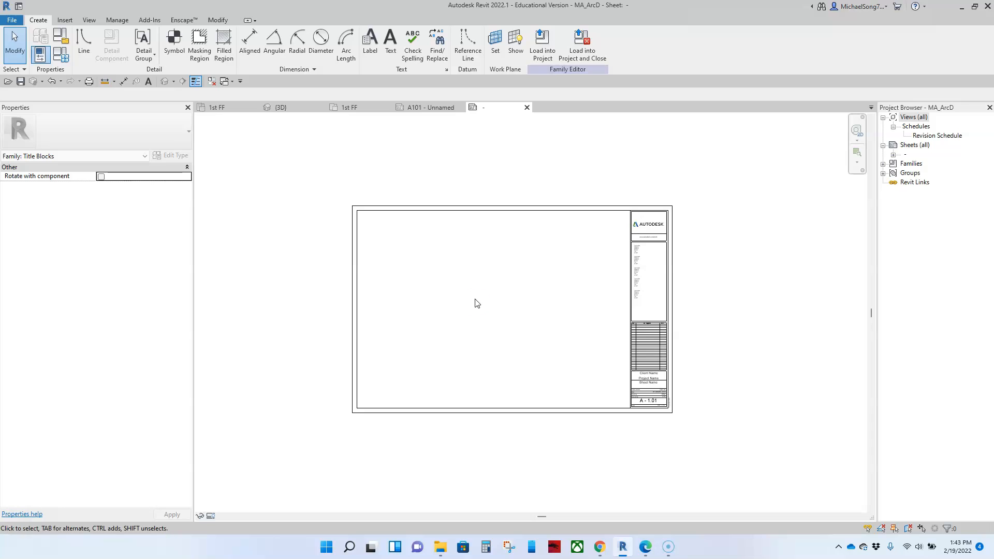
{"action": "mouse_move", "coordinate": [449, 286]}
{"action": "middle_mouse_down"}
{"action": "mouse_move", "coordinate": [466, 264]}
{"action": "mouse_move", "coordinate": [448, 277]}
{"action": "middle_mouse_up"}
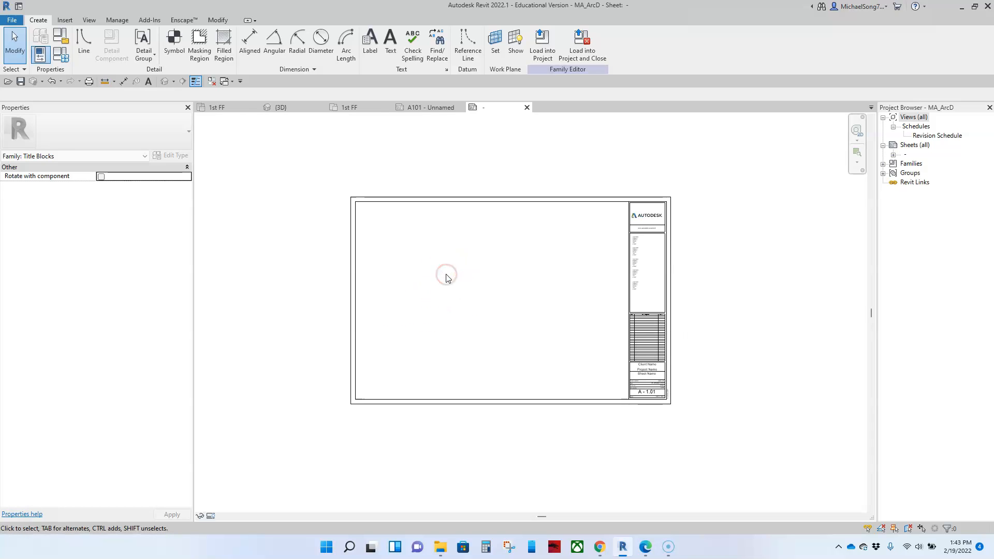
{"action": "left_click", "coordinate": [466, 44]}
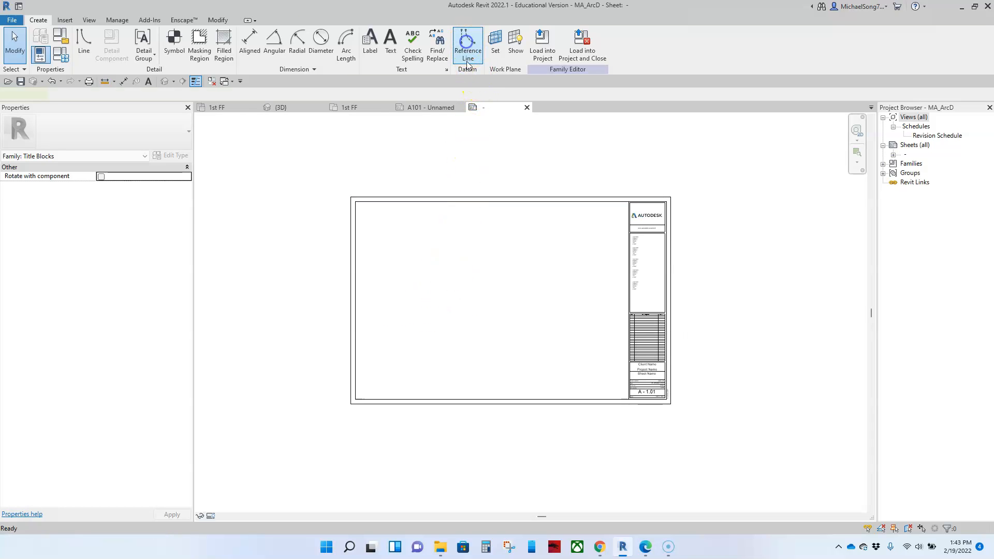
{"action": "left_click_drag", "start_coordinate": [198, 95], "coordinate": [127, 86]}
{"action": "type", "text": "3' 0\""}
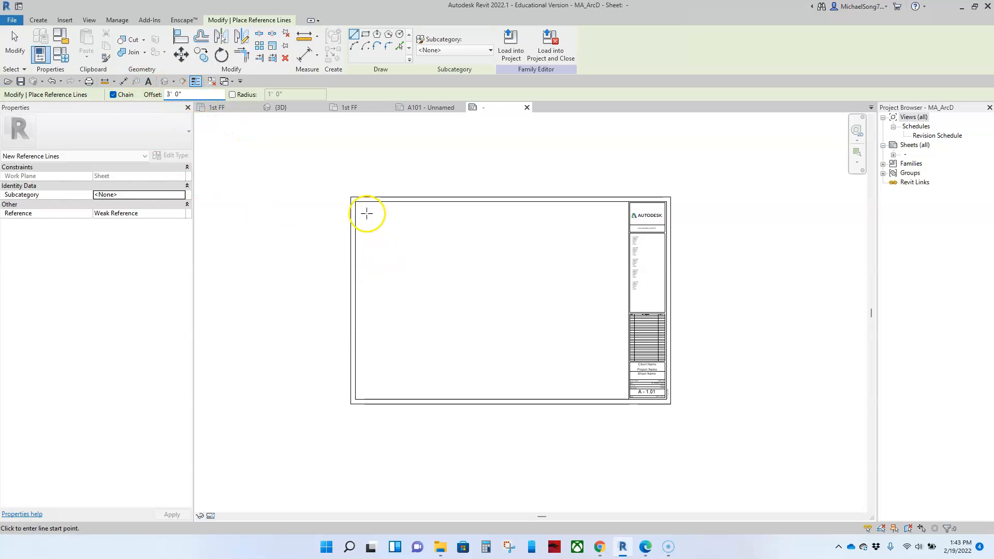
{"action": "left_click", "coordinate": [348, 196]}
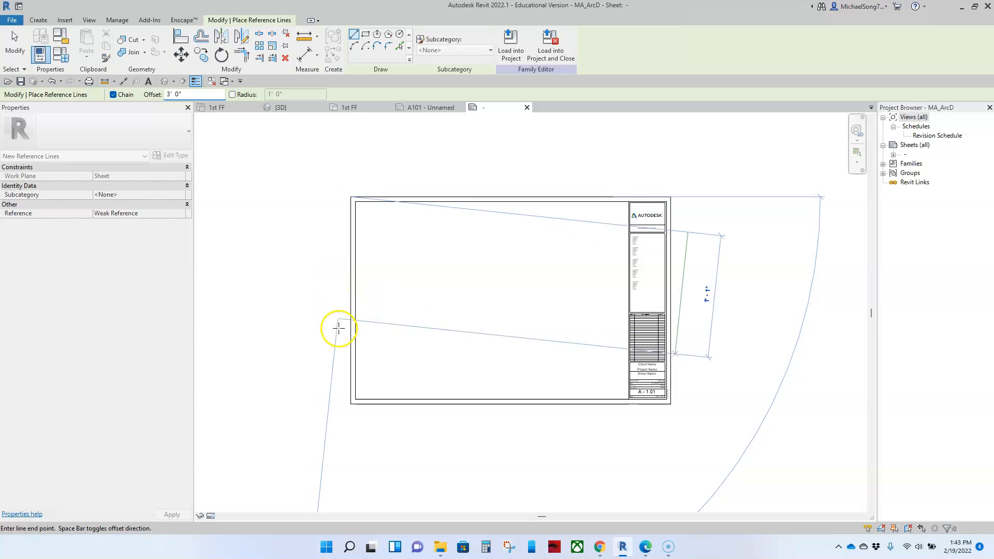
{"action": "left_click", "coordinate": [348, 402]}
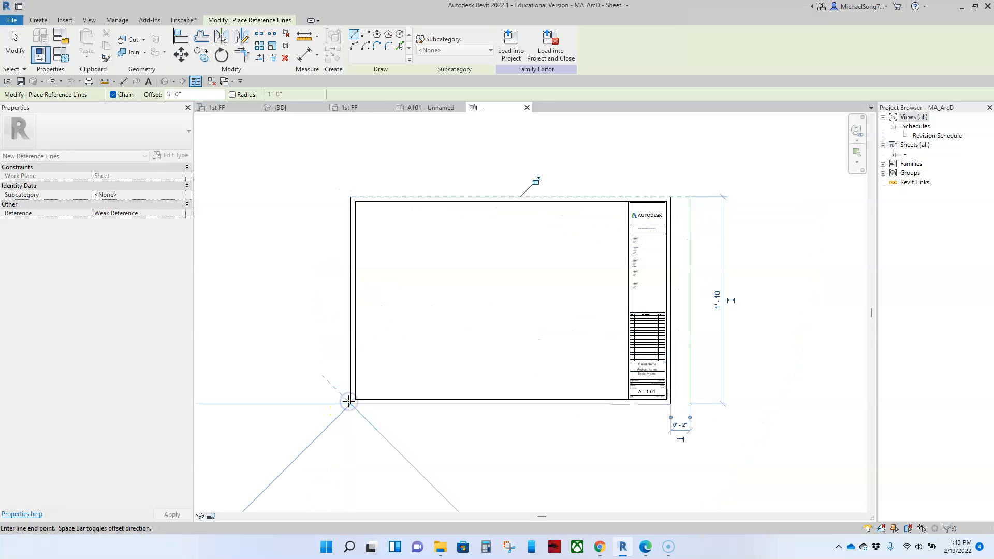
{"action": "key", "text": "Escape"}
{"action": "key", "text": "Escape"}
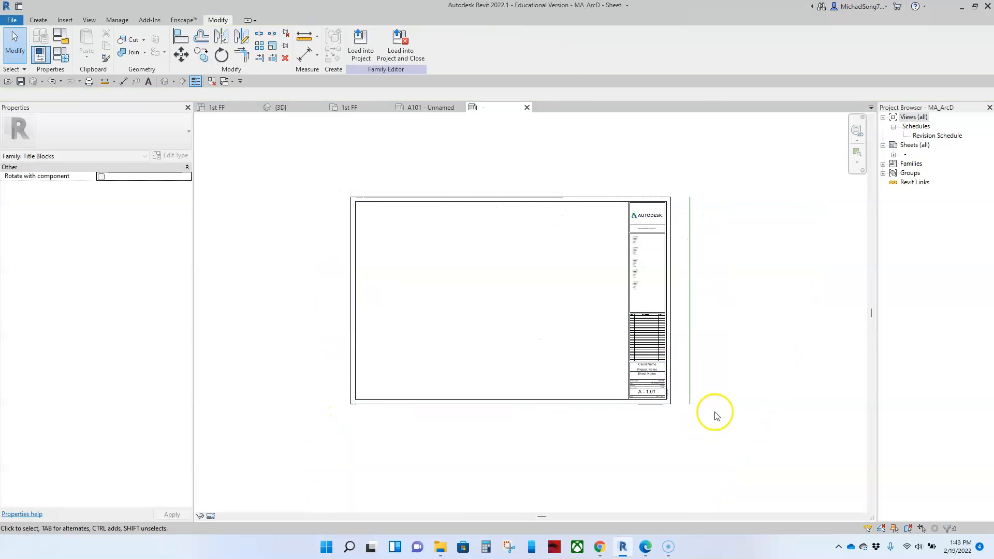
Extend both ends of the vertical reference line beyond the sheet's upper and lower borders.
{"action": "left_click", "coordinate": [690, 339]}
{"action": "left_click_drag", "start_coordinate": [690, 405], "coordinate": [686, 443]}
{"action": "left_click_drag", "start_coordinate": [691, 196], "coordinate": [697, 161]}
{"action": "left_click", "coordinate": [639, 259]}
Move the title strip and the right borders from the sheet's upper-right corner onto the vertical reference line.
{"action": "left_click_drag", "start_coordinate": [594, 172], "coordinate": [682, 424]}
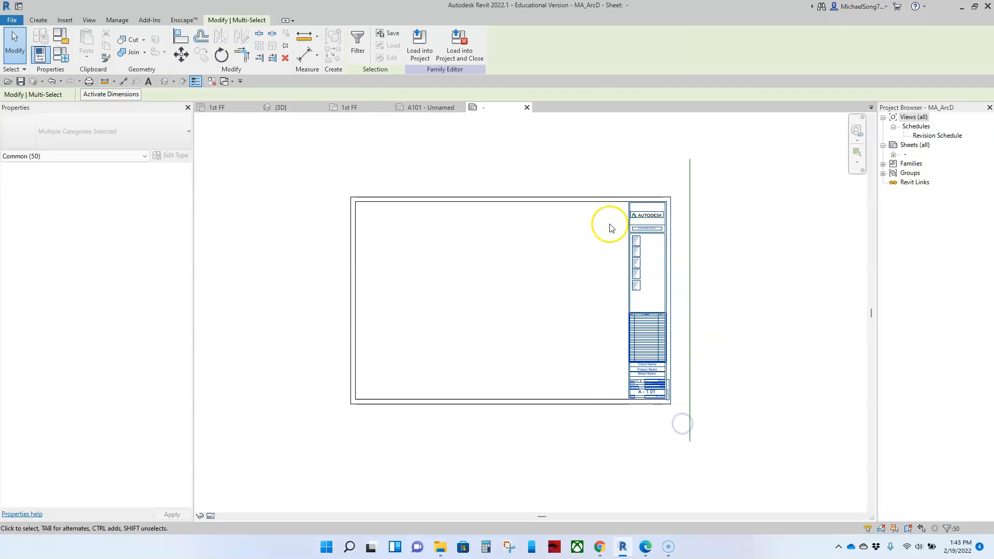
{"action": "left_click", "coordinate": [182, 54]}
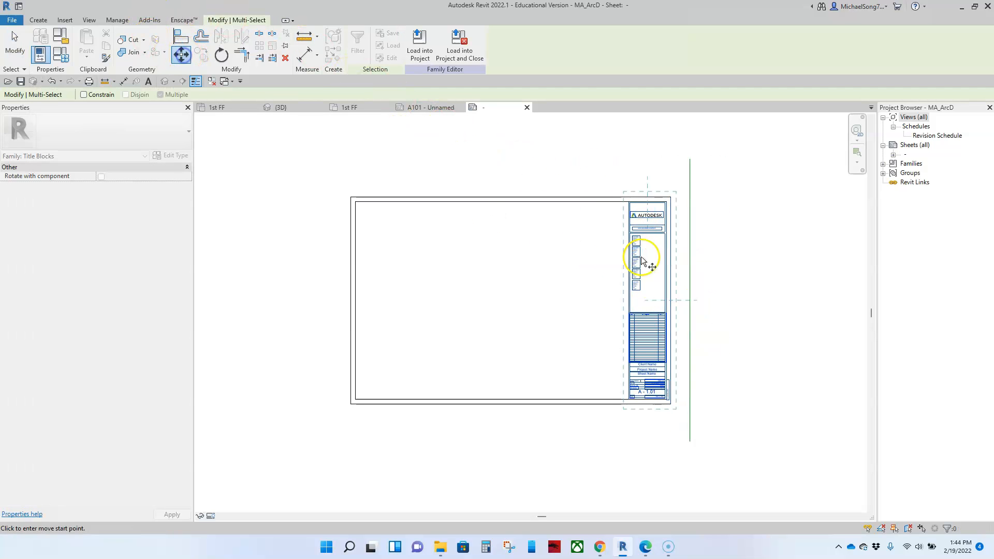
{"action": "scroll", "coordinate": [689, 192], "scroll_direction": "up", "scroll_amount": 5}
{"action": "left_click", "coordinate": [613, 222]}
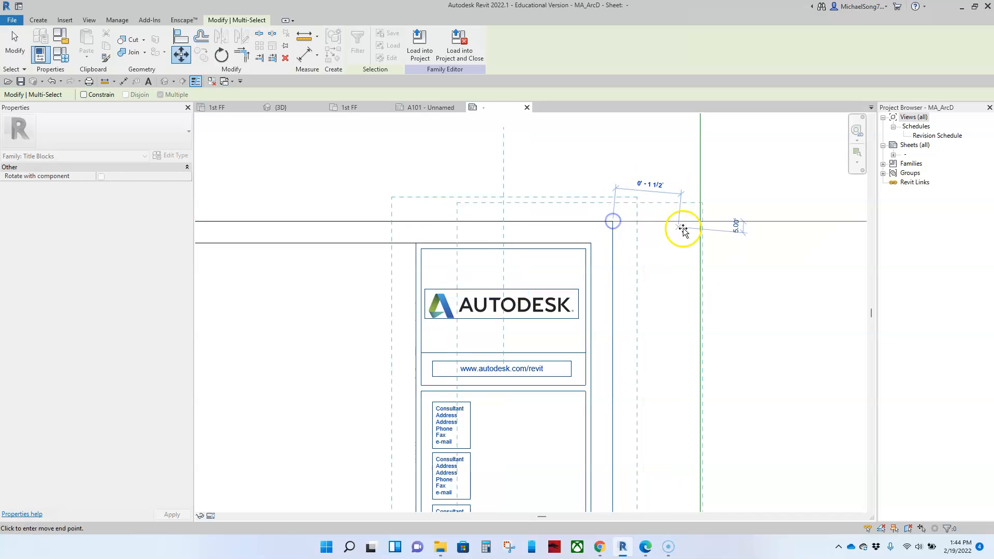
{"action": "left_click", "coordinate": [700, 221]}
{"action": "scroll", "coordinate": [701, 223], "scroll_direction": "down", "scroll_amount": 4}
{"action": "scroll", "coordinate": [715, 291], "scroll_direction": "down", "scroll_amount": 4}
{"action": "middle_click_drag", "start_coordinate": [716, 328], "coordinate": [717, 293]}
{"action": "left_click", "coordinate": [716, 293]}
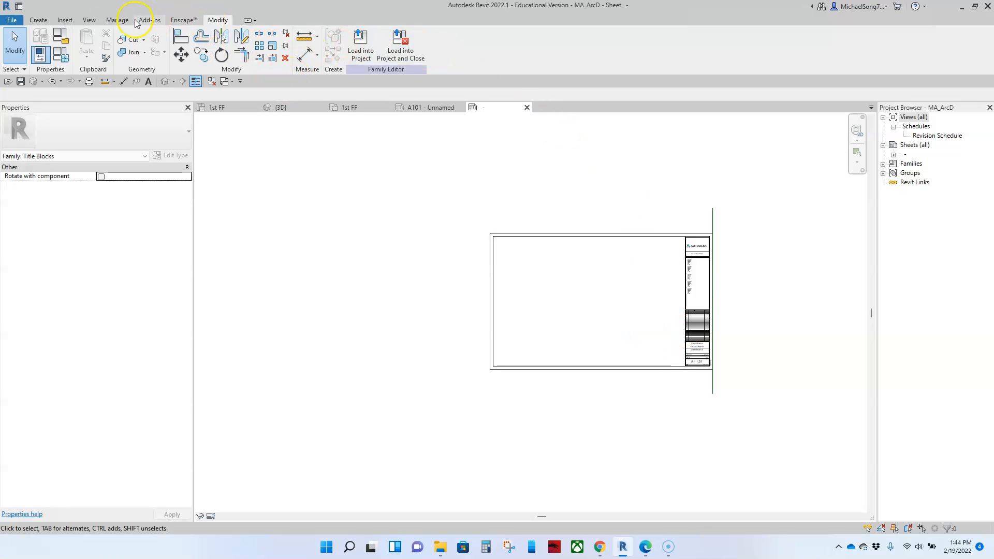
Draw a horizontal reference line about 3' 11" long, offset 2' 0" above the sheet's lower outer border, extending past the vertical reference line.
{"action": "left_click", "coordinate": [38, 19]}
{"action": "left_click", "coordinate": [472, 52]}
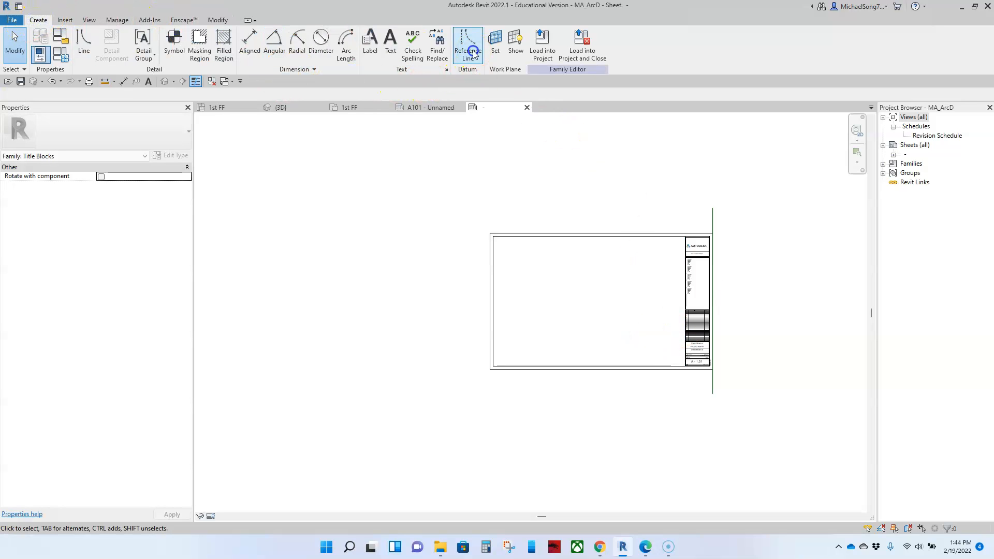
{"action": "left_click", "coordinate": [195, 94]}
{"action": "type", "text": "2' 0\""}
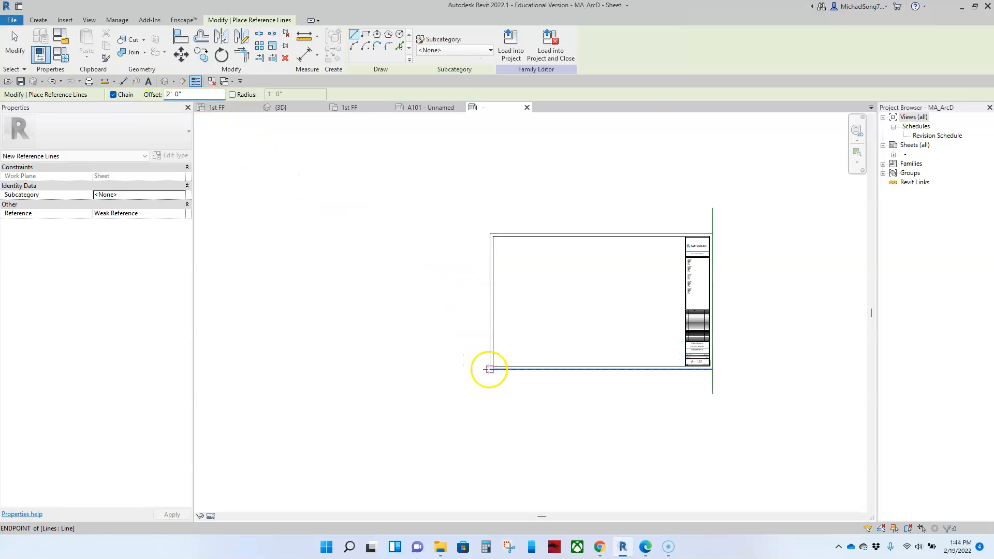
{"action": "left_click", "coordinate": [489, 369]}
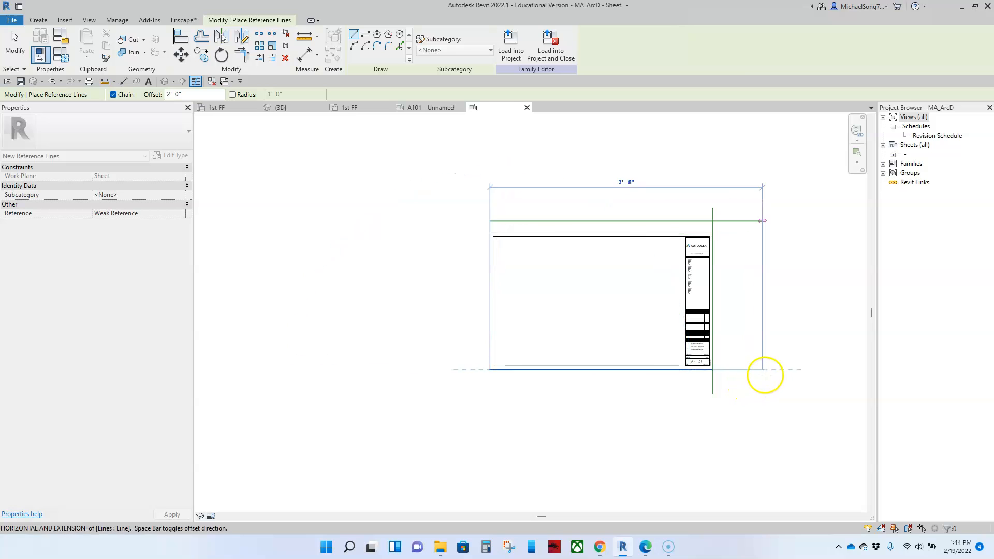
{"action": "key", "text": "Escape"}
{"action": "key", "text": "Escape"}
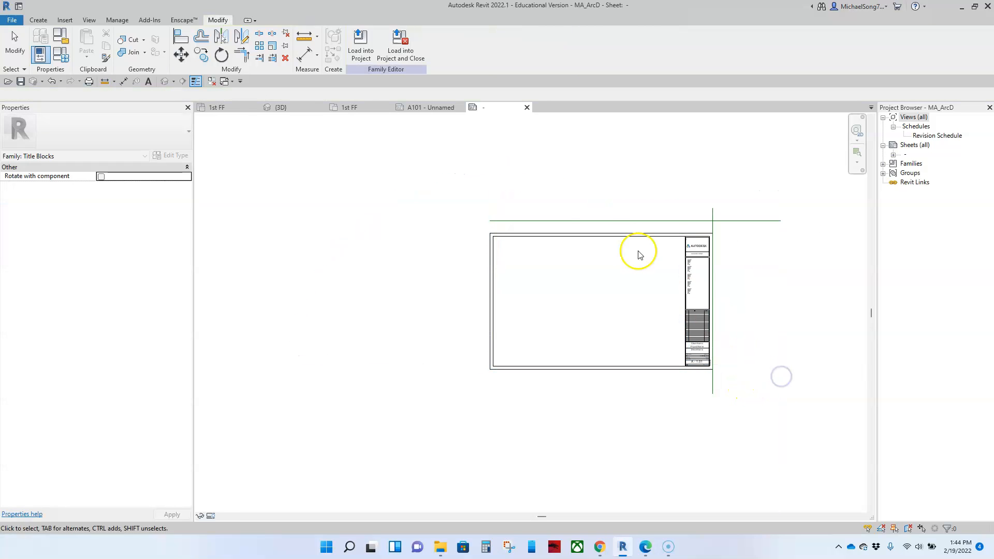
Move the upper borders, logo and consultant text up from the sheet's upper-left corner onto the horizontal reference line.
{"action": "scroll", "coordinate": [544, 210], "scroll_direction": "up", "scroll_amount": 3}
{"action": "middle_click_drag", "start_coordinate": [480, 224], "coordinate": [416, 207]}
{"action": "left_click_drag", "start_coordinate": [356, 195], "coordinate": [795, 304]}
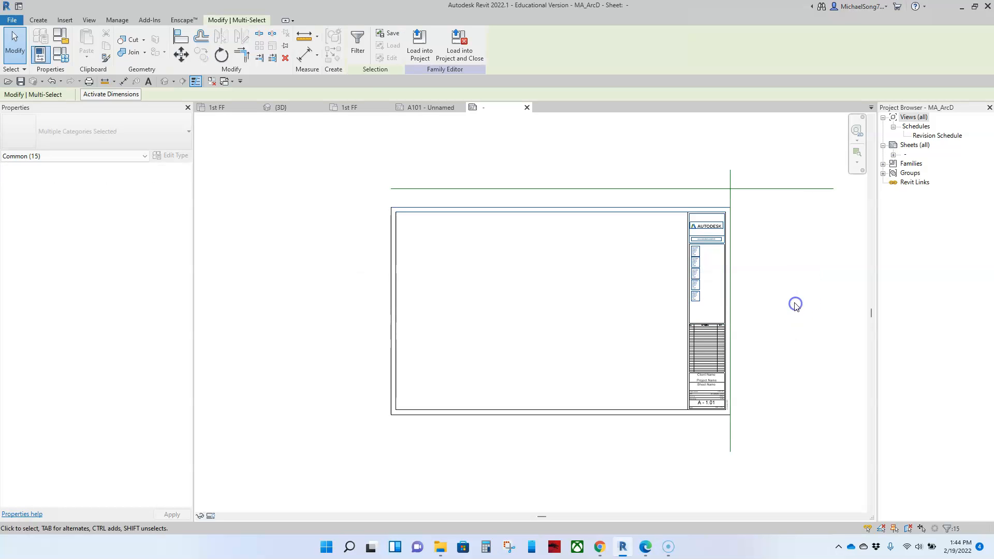
{"action": "left_click", "coordinate": [182, 55]}
{"action": "scroll", "coordinate": [406, 188], "scroll_direction": "up", "scroll_amount": 3}
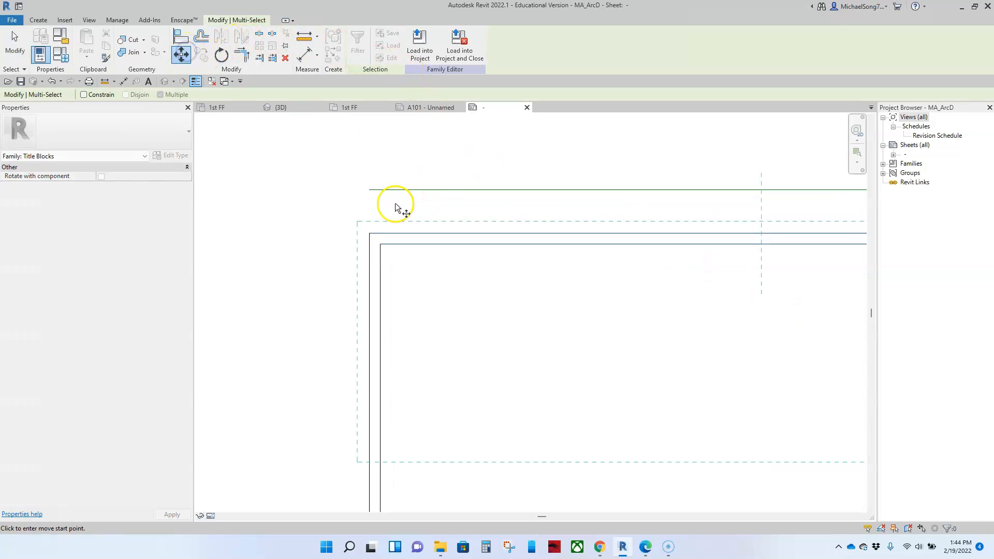
{"action": "left_click", "coordinate": [370, 233]}
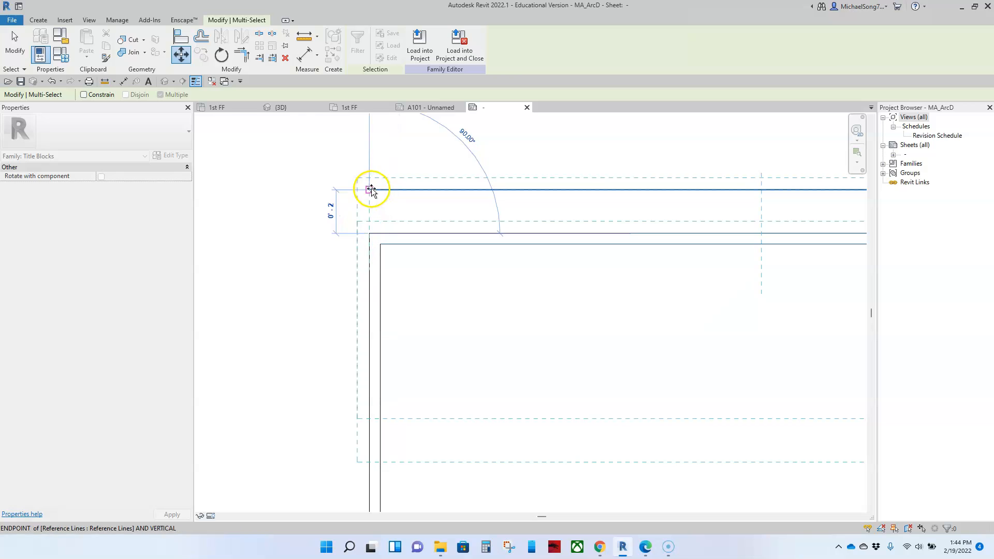
{"action": "left_click", "coordinate": [373, 189]}
{"action": "scroll", "coordinate": [492, 254], "scroll_direction": "down", "scroll_amount": 3}
{"action": "middle_click_drag", "start_coordinate": [494, 251], "coordinate": [414, 238]}
{"action": "key", "text": "Escape"}
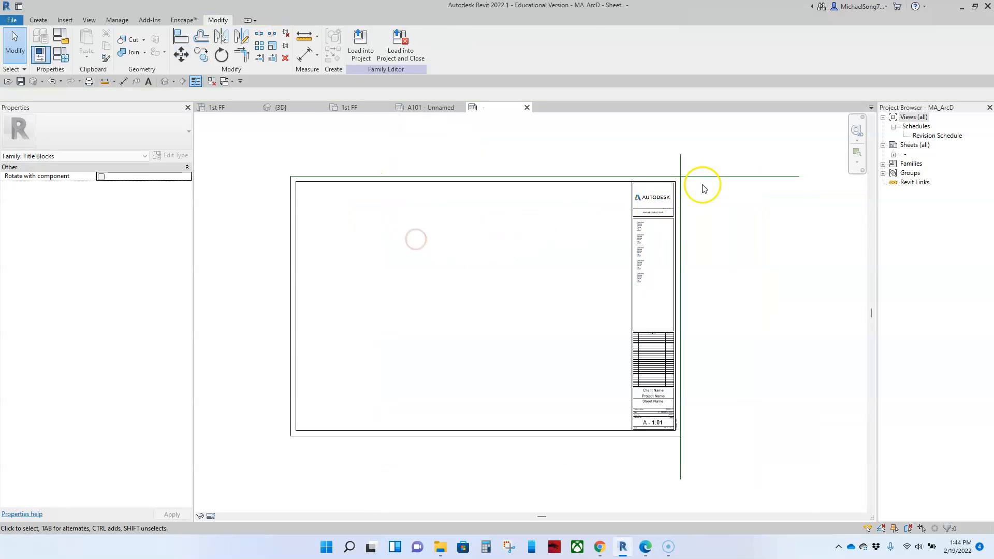
Delete the horizontal and vertical reference lines used as guides for the enlarged sheet.
{"action": "left_click", "coordinate": [722, 176]}
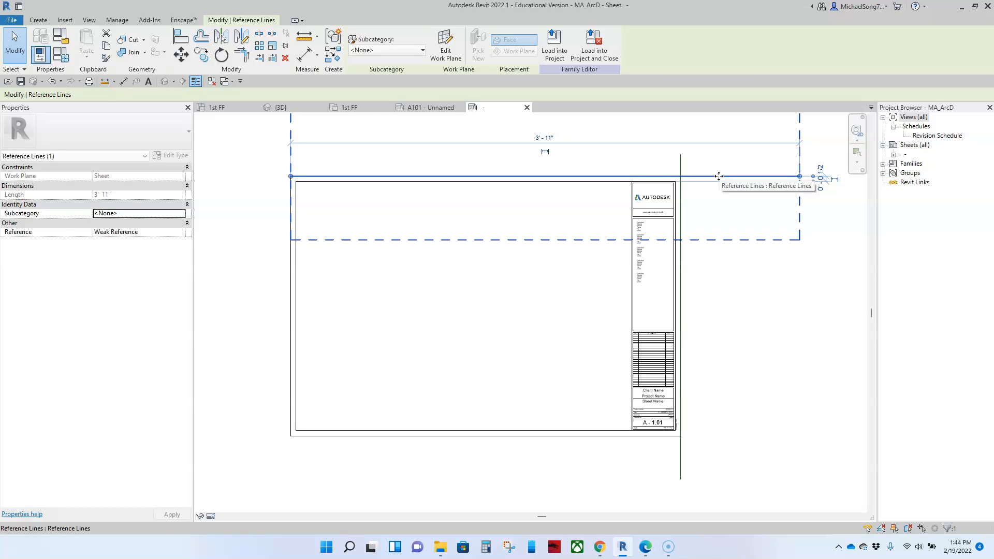
{"action": "key", "text": "Delete"}
{"action": "scroll", "coordinate": [703, 241], "scroll_direction": "down", "scroll_amount": 1}
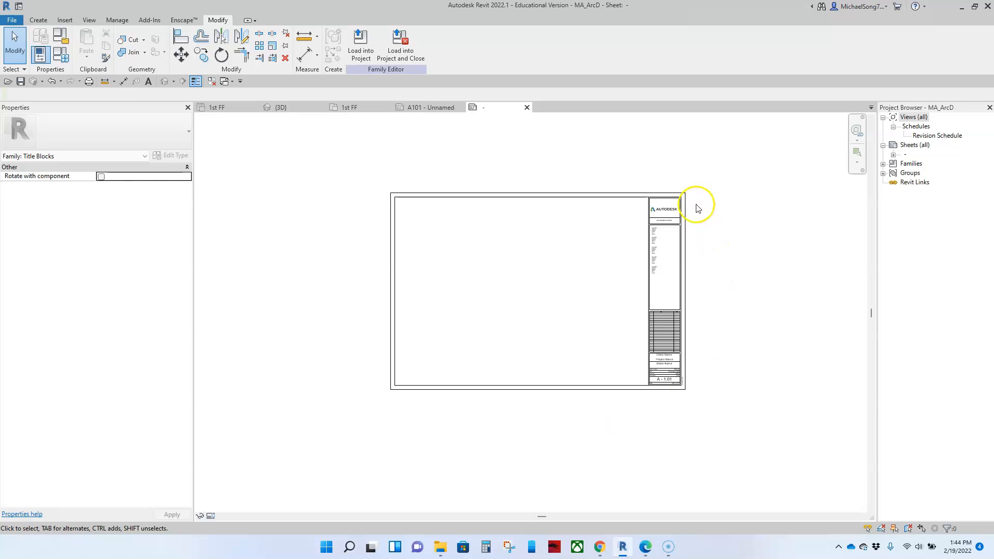
{"action": "scroll", "coordinate": [696, 207], "scroll_direction": "up", "scroll_amount": 1}
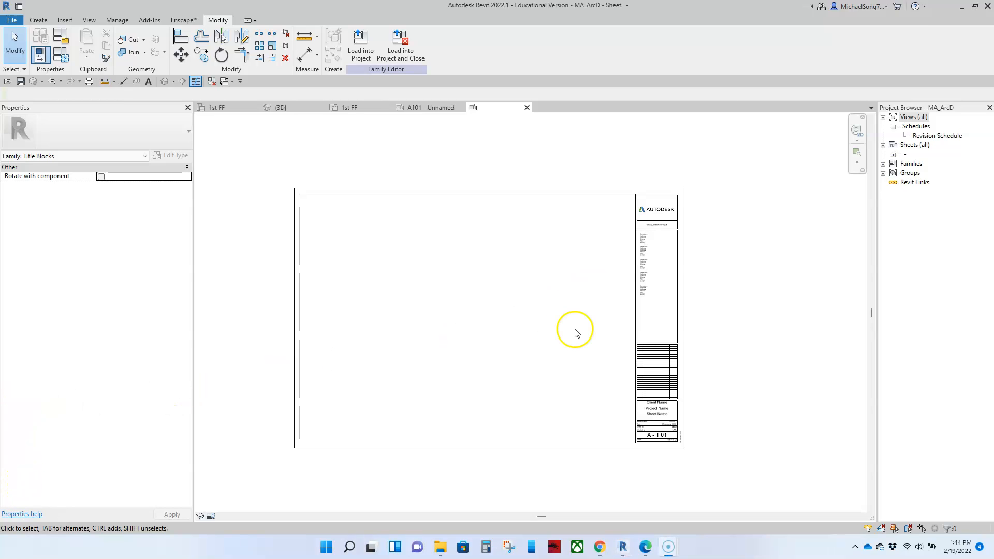
Delete the Autodesk logo image from the uppermost box of the title strip.
{"action": "scroll", "coordinate": [706, 244], "scroll_direction": "up", "scroll_amount": 3}
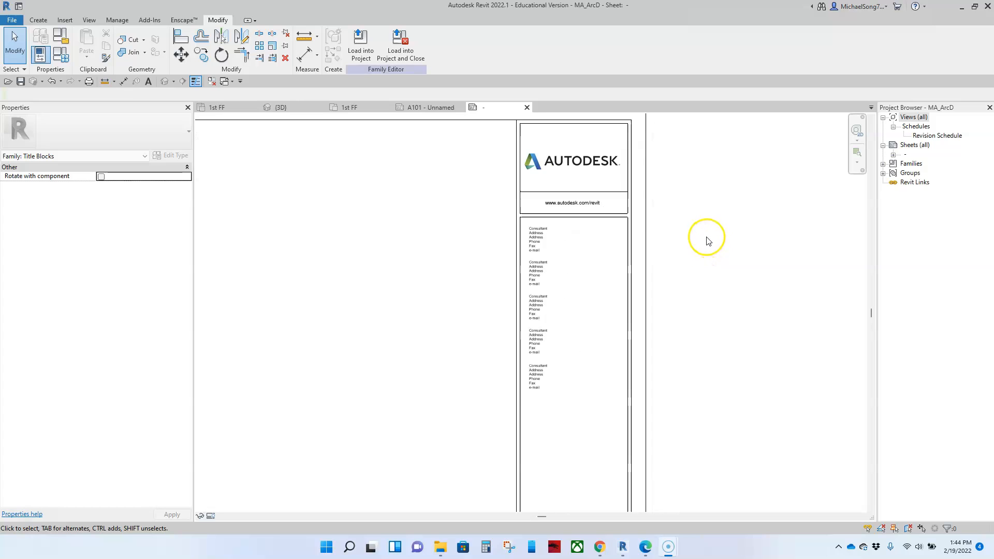
{"action": "scroll", "coordinate": [560, 182], "scroll_direction": "up", "scroll_amount": 2}
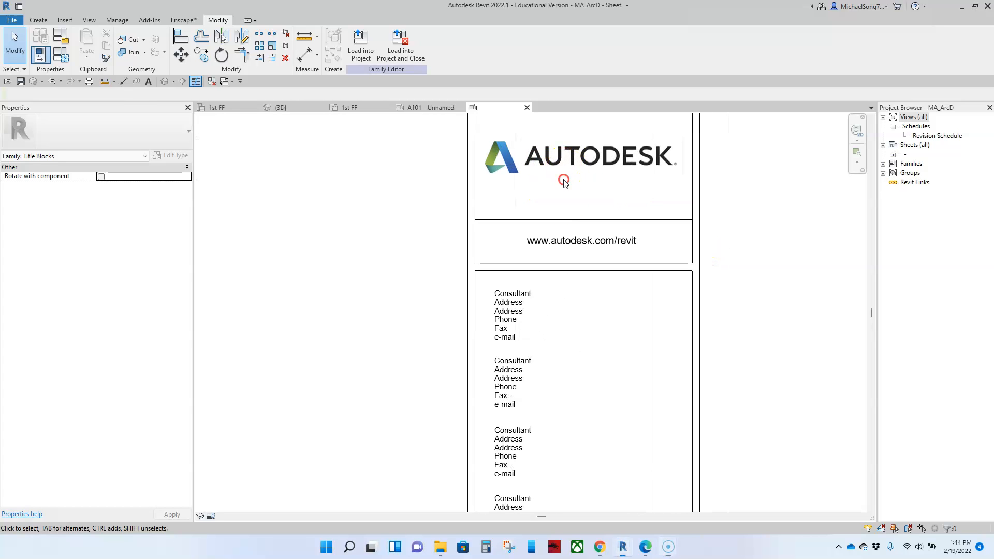
{"action": "middle_click_drag", "start_coordinate": [601, 187], "coordinate": [600, 257]}
{"action": "left_click", "coordinate": [602, 235]}
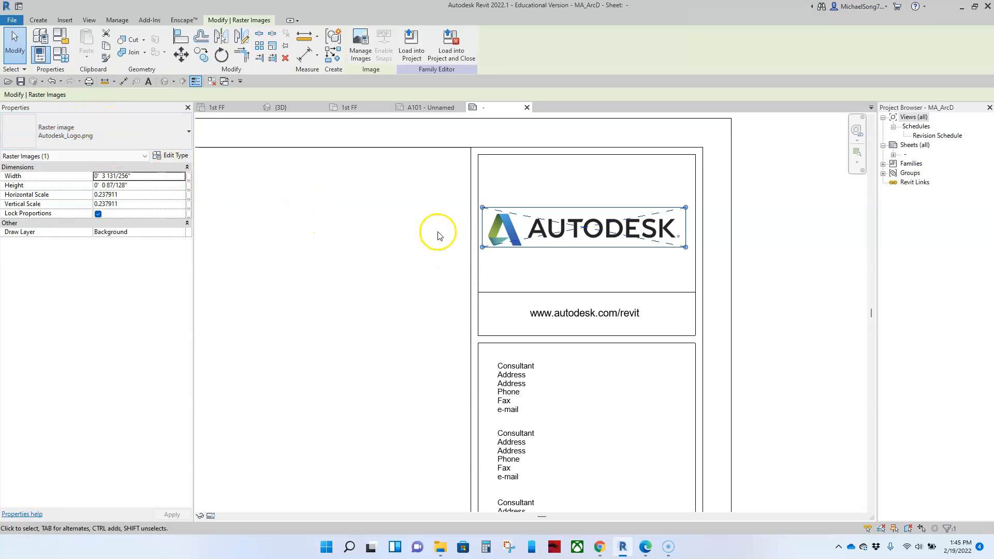
{"action": "key", "text": "Delete"}
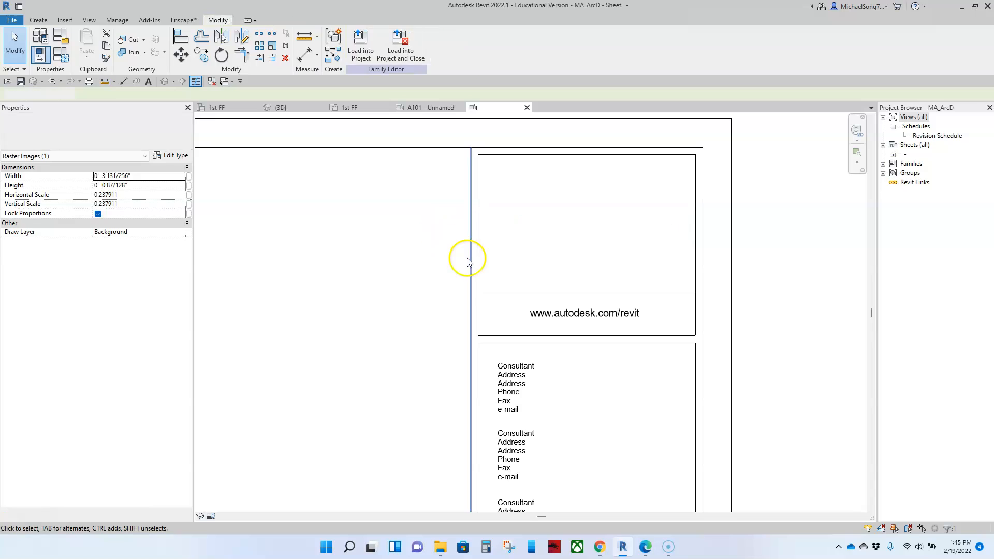
Replace the web address in the box beneath the logo area with "type whatever".
{"action": "left_click", "coordinate": [564, 317]}
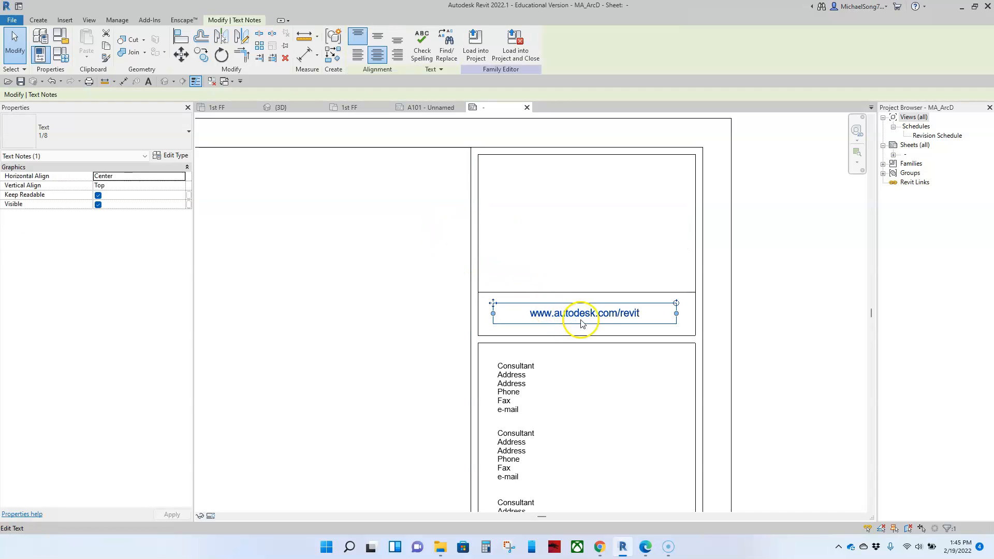
{"action": "left_click", "coordinate": [637, 314]}
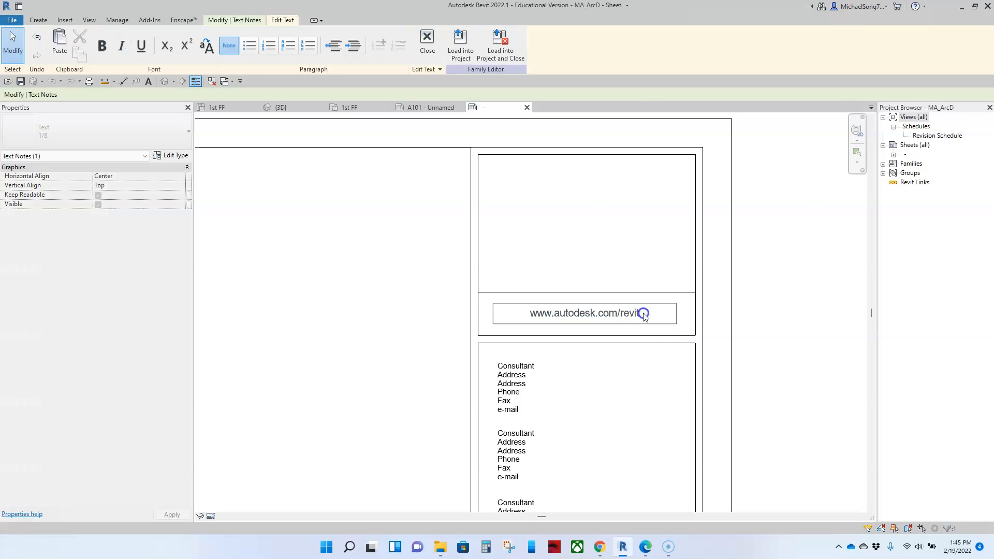
{"action": "left_click_drag", "start_coordinate": [640, 312], "coordinate": [542, 310]}
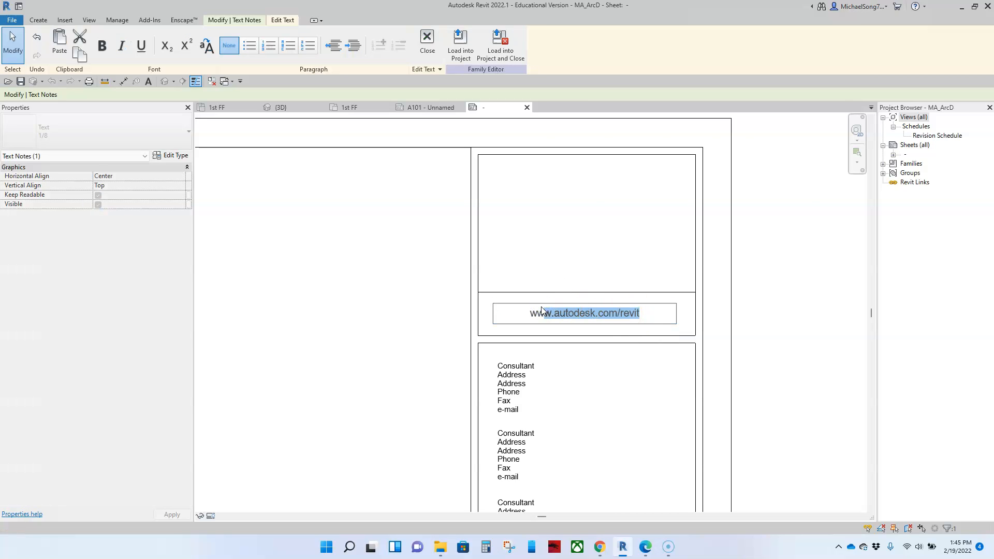
{"action": "key", "text": "BackSpace"}
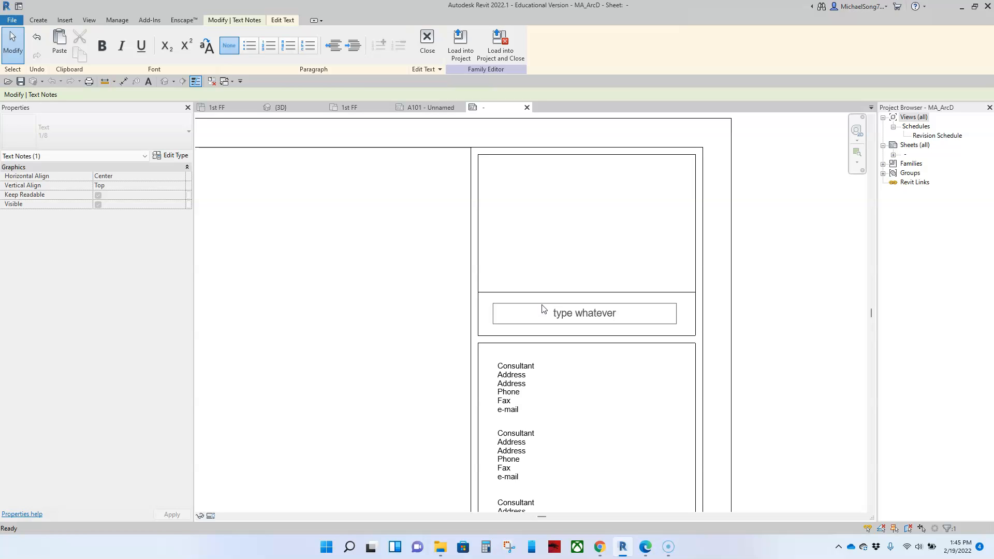
{"action": "left_click", "coordinate": [802, 325]}
Delete the four lower consultant text blocks in the title strip, keeping only the uppermost one.
{"action": "scroll", "coordinate": [797, 322], "scroll_direction": "down", "scroll_amount": 1}
{"action": "middle_click_drag", "start_coordinate": [628, 366], "coordinate": [618, 309]}
{"action": "left_click", "coordinate": [571, 303]}
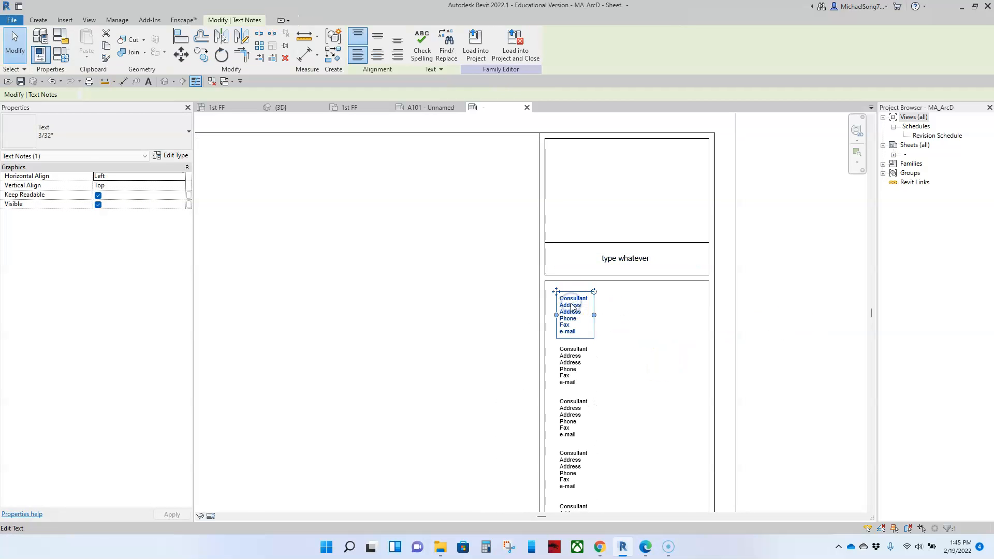
{"action": "scroll", "coordinate": [615, 351], "scroll_direction": "down", "scroll_amount": 1}
{"action": "middle_click_drag", "start_coordinate": [614, 351], "coordinate": [602, 323]}
{"action": "left_click", "coordinate": [606, 396]}
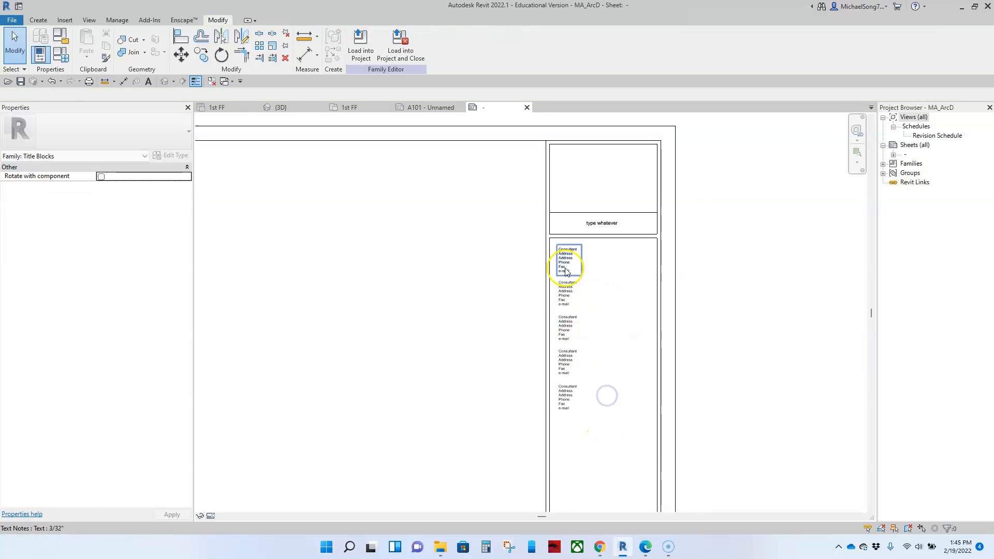
{"action": "left_click_drag", "start_coordinate": [607, 418], "coordinate": [575, 291]}
{"action": "key", "text": "Delete"}
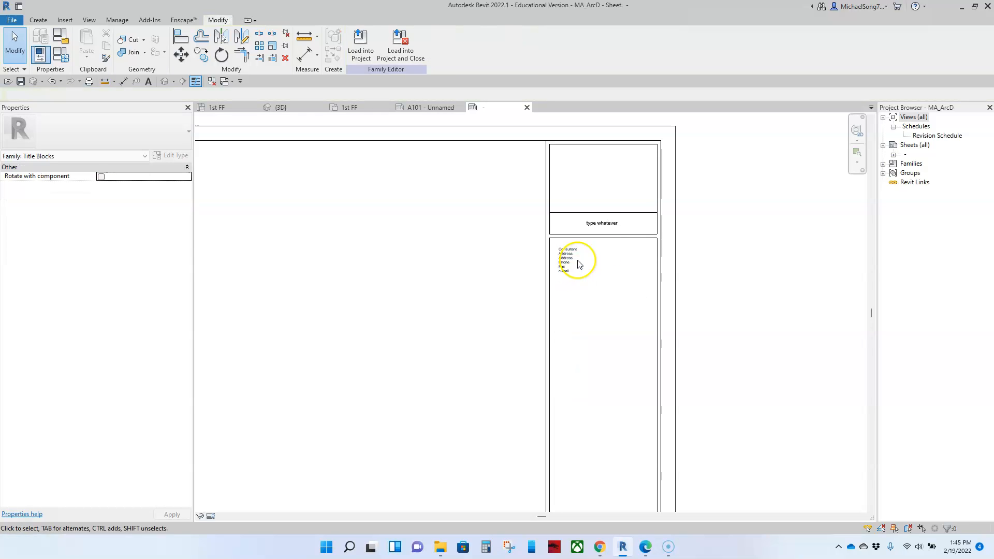
{"action": "left_click", "coordinate": [610, 226]}
{"action": "double_click", "coordinate": [611, 228]}
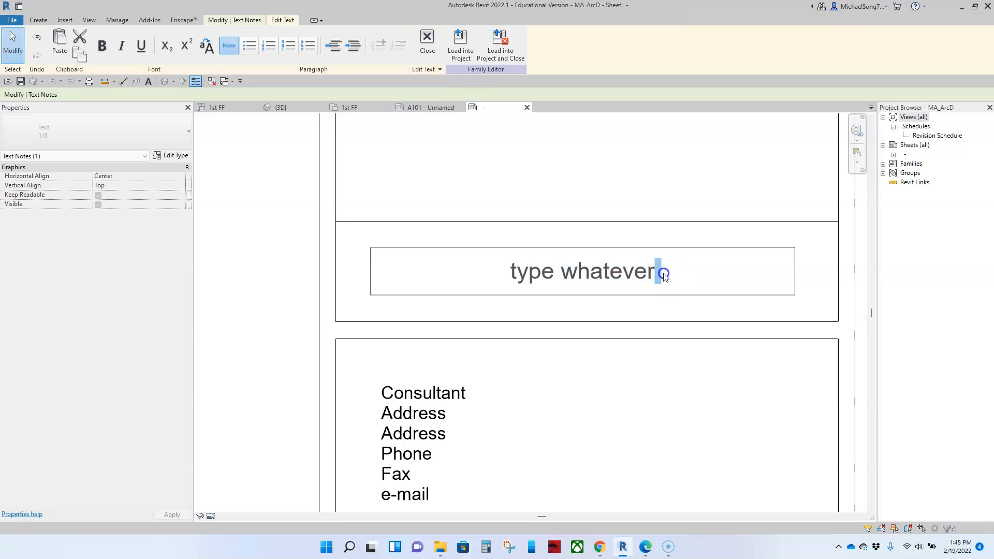
{"action": "left_click_drag", "start_coordinate": [656, 272], "coordinate": [477, 272]}
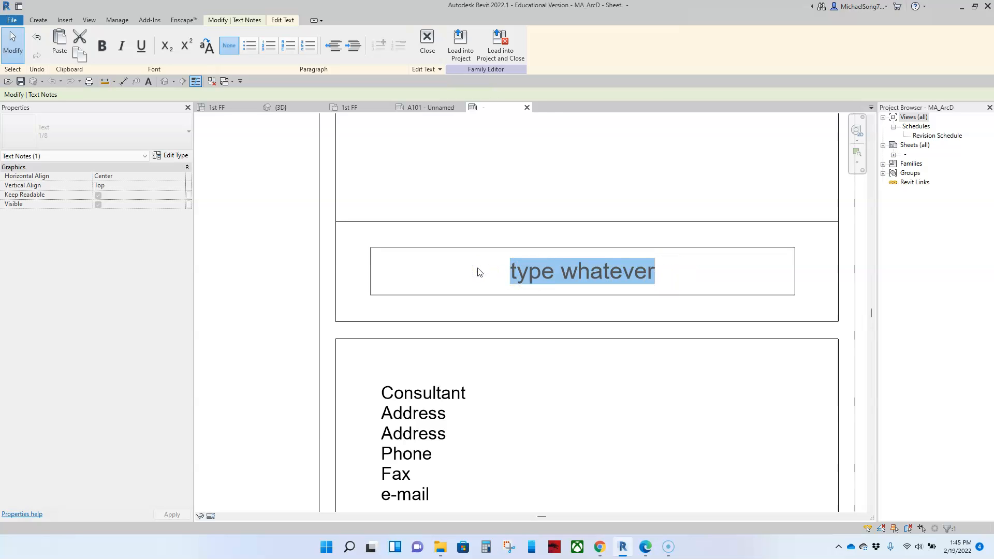
{"action": "type", "text": "www."}
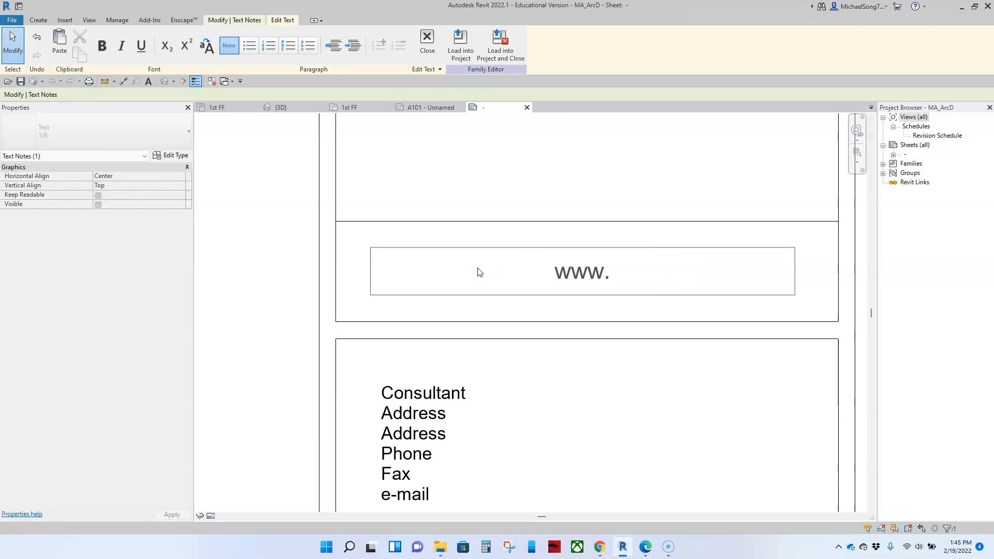
{"action": "type", "text": "studioma"}
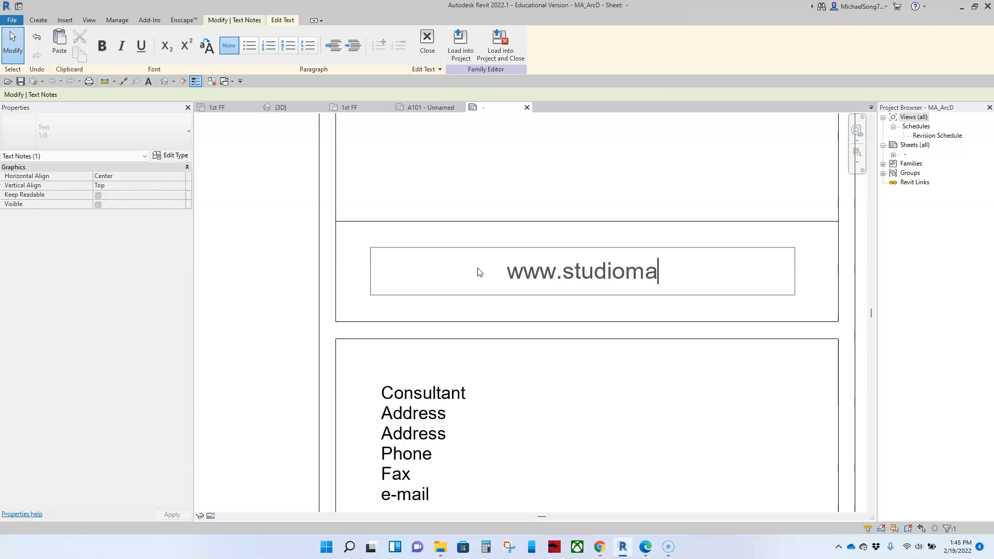
{"action": "type", "text": ".Com"}
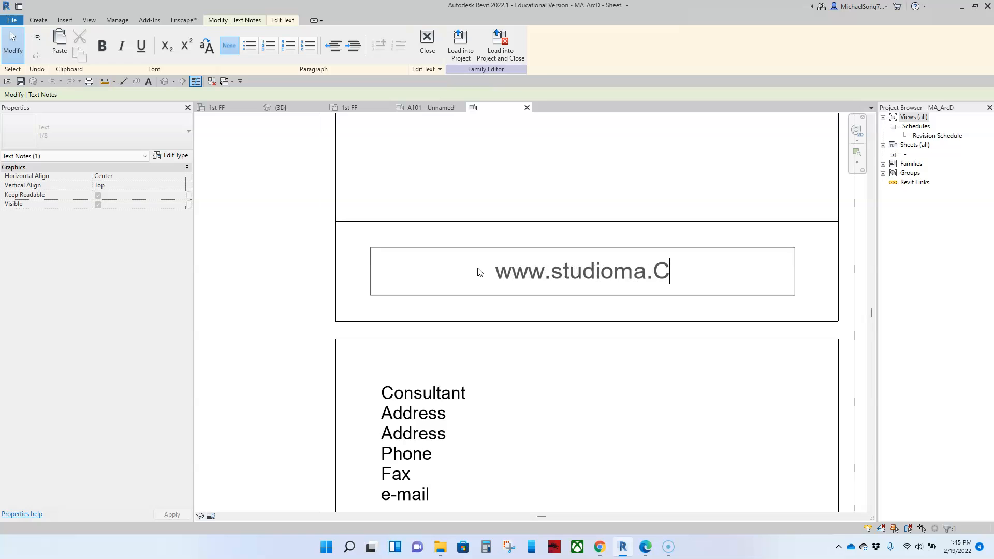
{"action": "key", "text": "BackSpace"}
{"action": "key", "text": "BackSpace"}
{"action": "key", "text": "BackSpace"}
{"action": "type", "text": "com"}
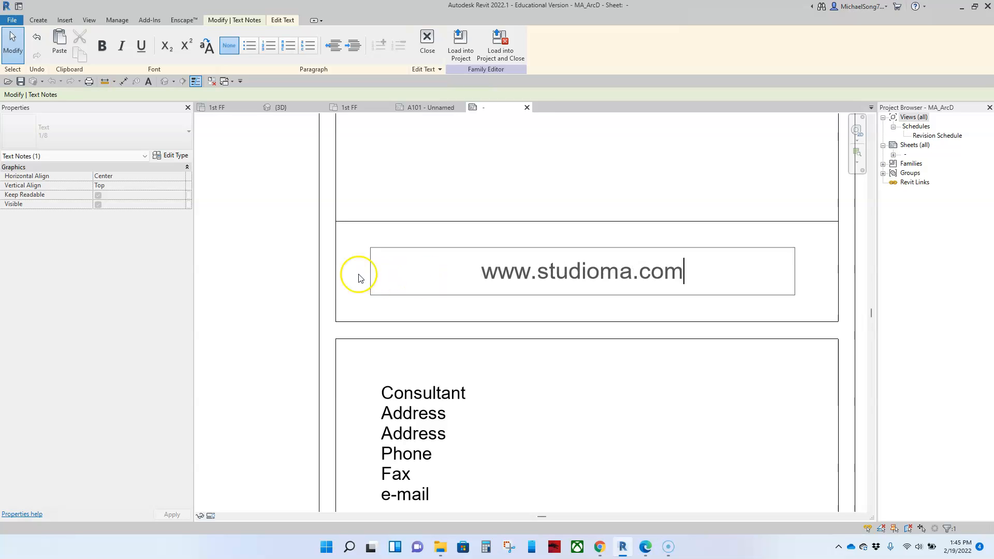
{"action": "left_click", "coordinate": [257, 268]}
{"action": "scroll", "coordinate": [258, 269], "scroll_direction": "down", "scroll_amount": 3}
{"action": "middle_click_drag", "start_coordinate": [259, 304], "coordinate": [396, 390]}
{"action": "scroll", "coordinate": [383, 379], "scroll_direction": "down", "scroll_amount": 3}
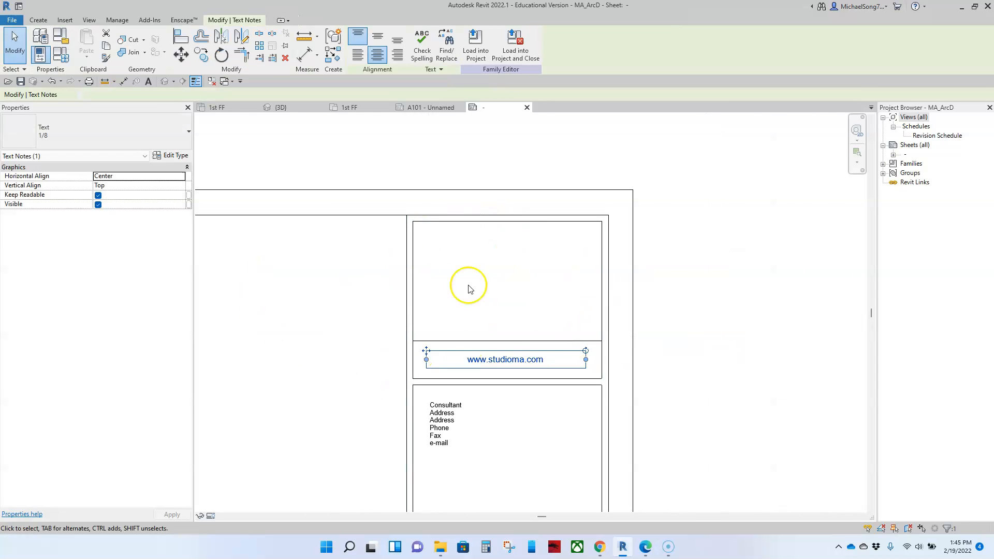
{"action": "middle_click_drag", "start_coordinate": [488, 286], "coordinate": [532, 236]}
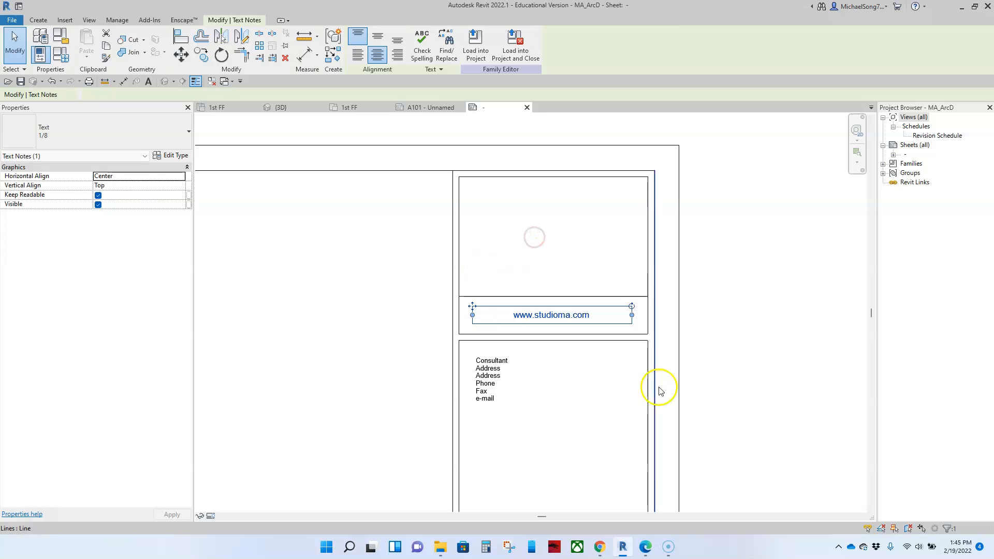
{"action": "left_click", "coordinate": [732, 368]}
Measure the width of the empty logo box between its two upper corners.
{"action": "scroll", "coordinate": [727, 400], "scroll_direction": "down", "scroll_amount": 5}
{"action": "scroll", "coordinate": [727, 431], "scroll_direction": "down", "scroll_amount": 3}
{"action": "middle_click_drag", "start_coordinate": [728, 444], "coordinate": [683, 320]}
{"action": "scroll", "coordinate": [672, 255], "scroll_direction": "up", "scroll_amount": 8}
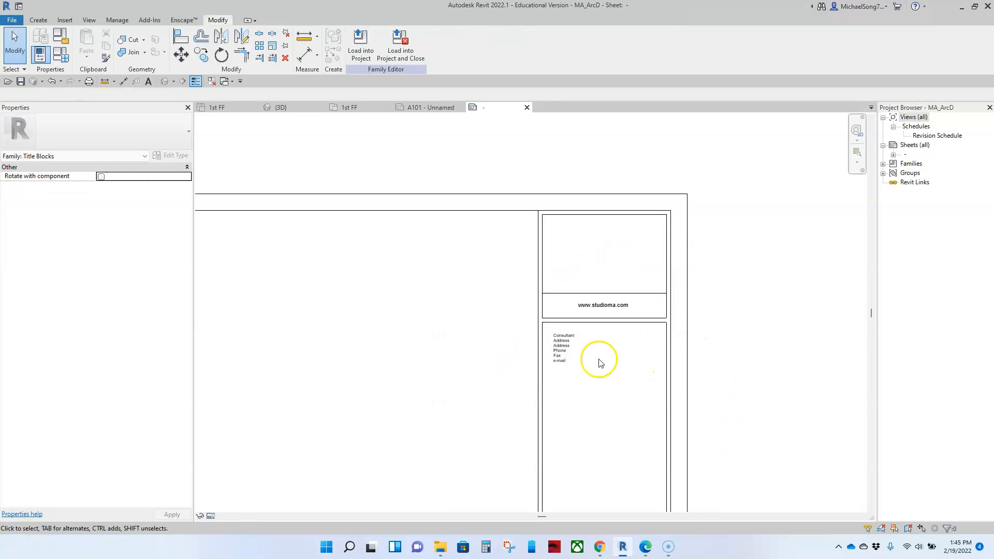
{"action": "left_click", "coordinate": [304, 36]}
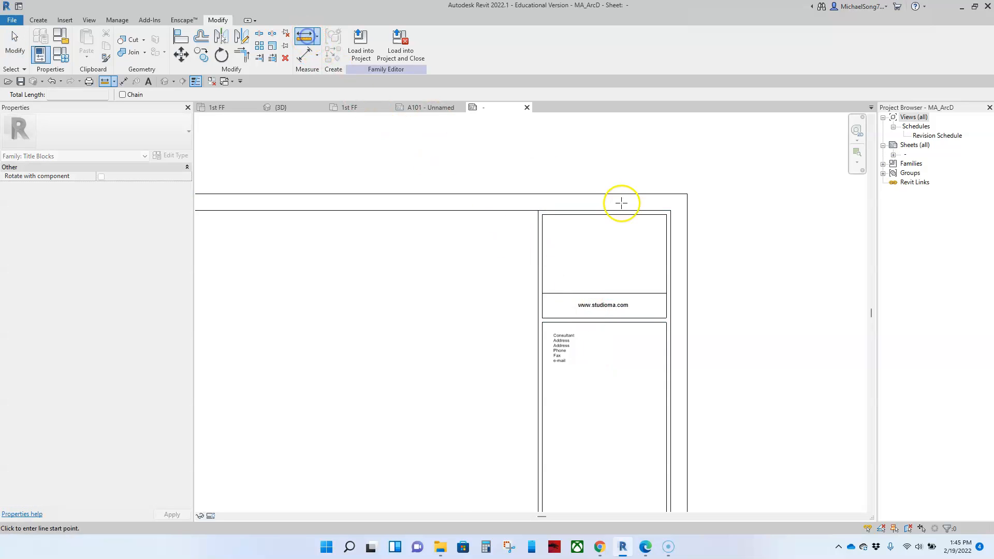
{"action": "scroll", "coordinate": [690, 233], "scroll_direction": "up", "scroll_amount": 3}
{"action": "left_click", "coordinate": [713, 223]}
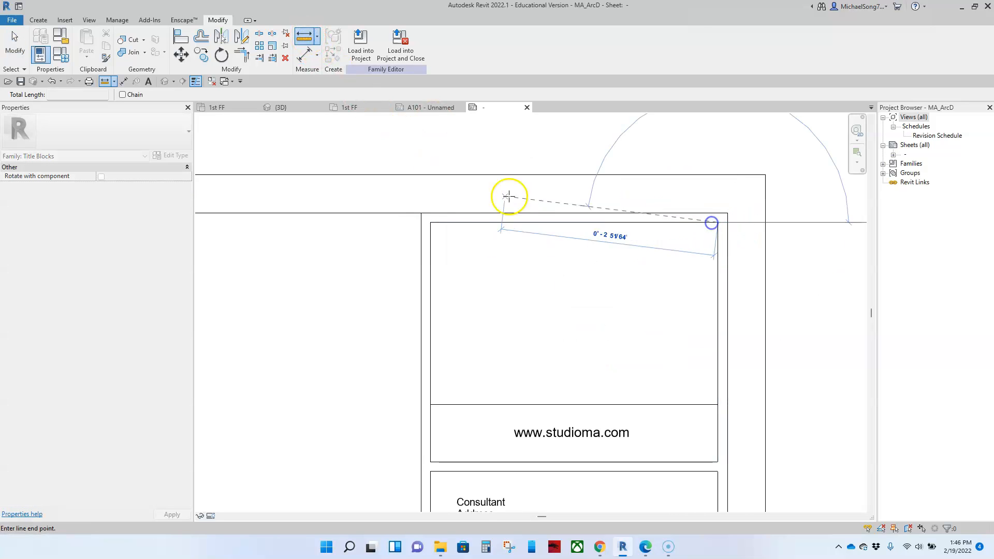
{"action": "left_click", "coordinate": [431, 223]}
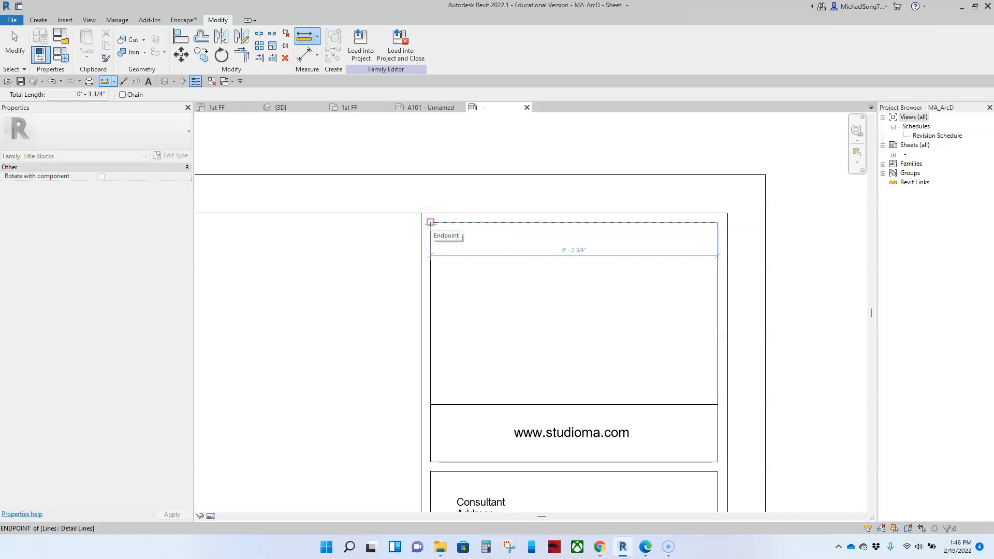
{"action": "scroll", "coordinate": [431, 223], "scroll_direction": "down", "scroll_amount": 5}
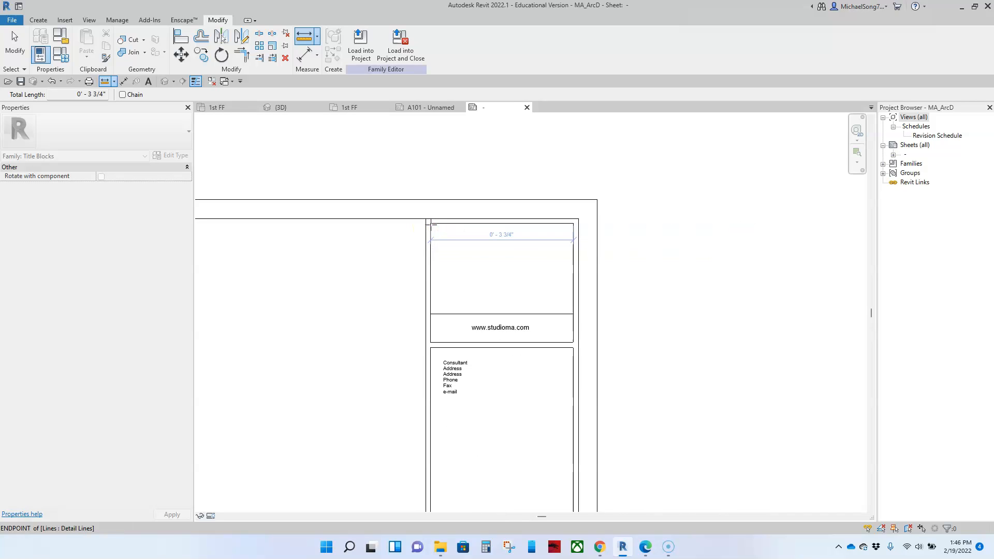
{"action": "key", "text": "Escape"}
{"action": "key", "text": "Escape"}
Try to move the title strip's left vertical lines toward the sheet's right border to narrow the strip.
{"action": "scroll", "coordinate": [477, 215], "scroll_direction": "down", "scroll_amount": 3}
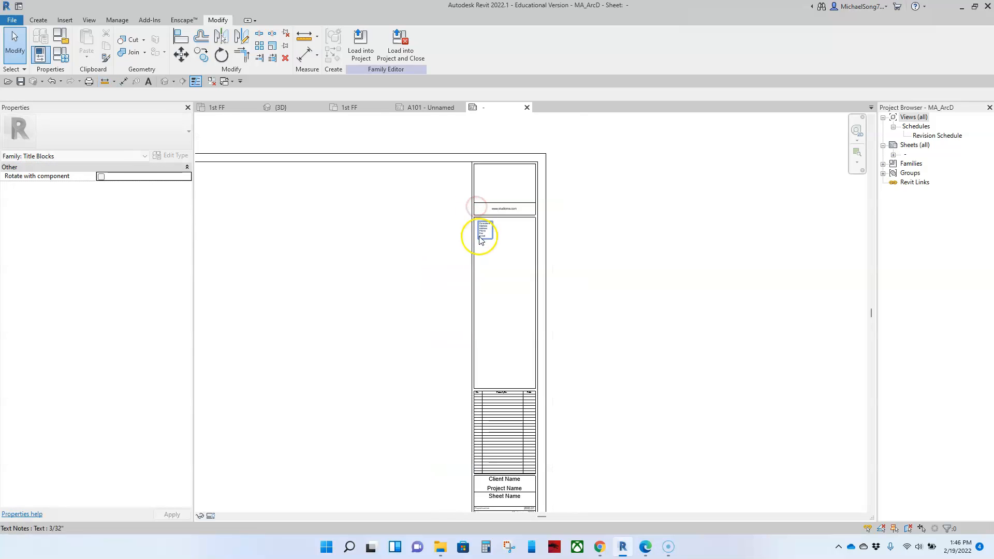
{"action": "left_click_drag", "start_coordinate": [457, 166], "coordinate": [482, 436]}
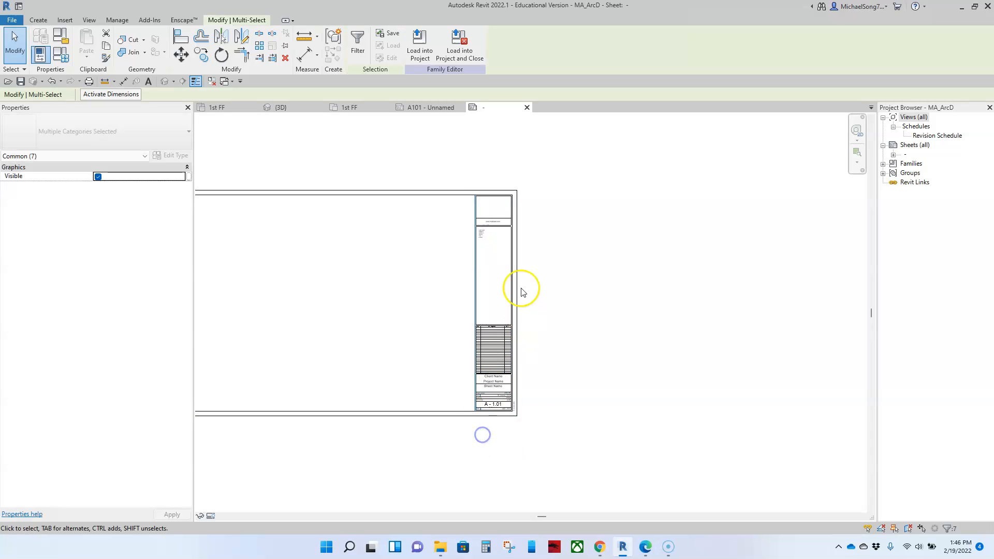
{"action": "scroll", "coordinate": [487, 200], "scroll_direction": "up", "scroll_amount": 2}
{"action": "left_click", "coordinate": [180, 53]}
{"action": "left_click", "coordinate": [391, 151]}
{"action": "left_click", "coordinate": [411, 151]}
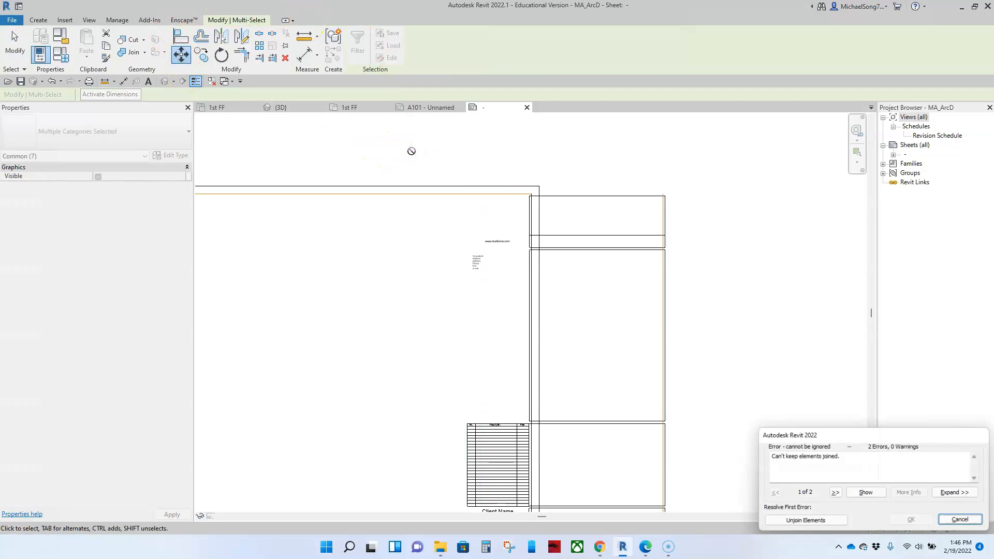
{"action": "left_click", "coordinate": [943, 520]}
Move the title strip's left vertical lines and adjoining texts 1" toward the sheet's right border.
{"action": "scroll", "coordinate": [686, 329], "scroll_direction": "down", "scroll_amount": 2}
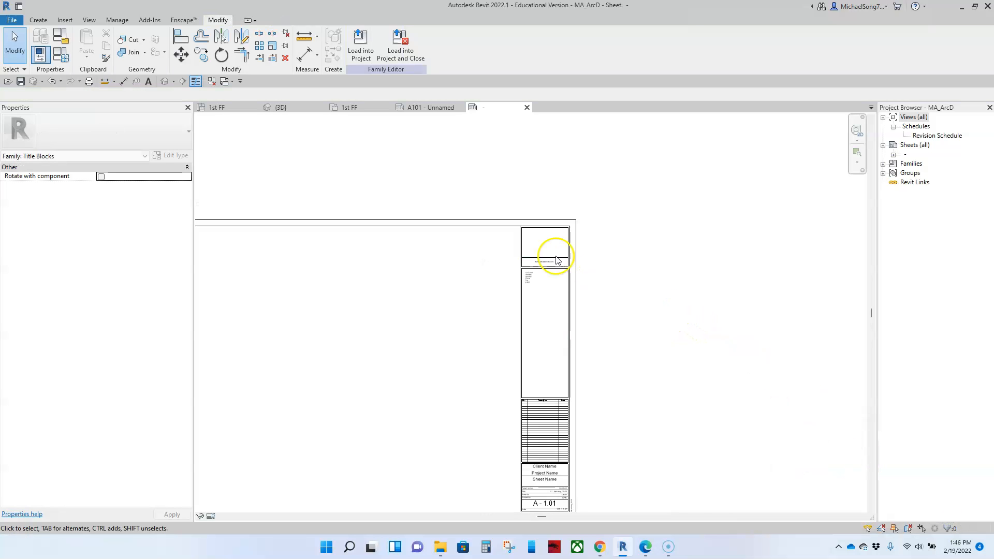
{"action": "scroll", "coordinate": [497, 208], "scroll_direction": "down", "scroll_amount": 2}
{"action": "left_click_drag", "start_coordinate": [483, 179], "coordinate": [515, 369]}
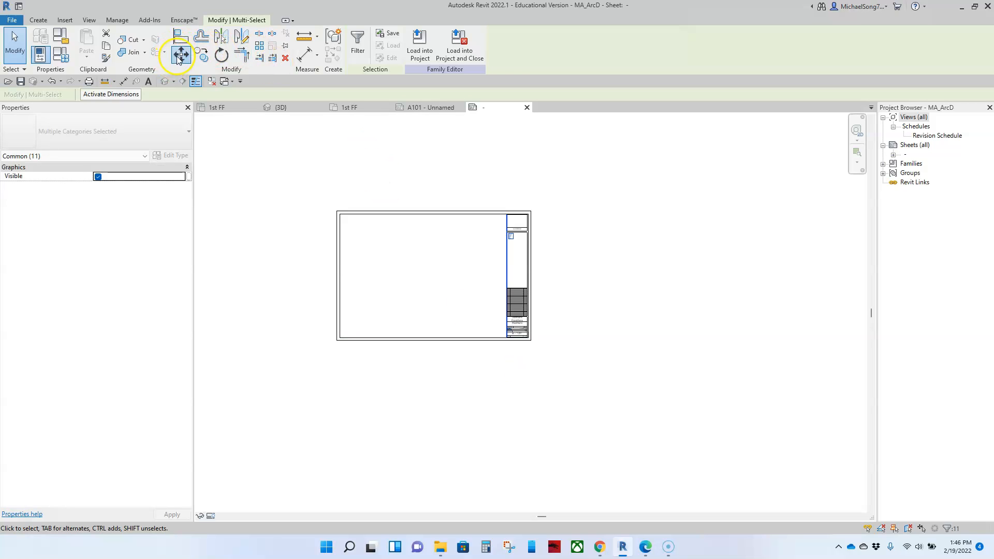
{"action": "left_click", "coordinate": [179, 56]}
{"action": "left_click", "coordinate": [465, 175]}
{"action": "type", "text": "1"}
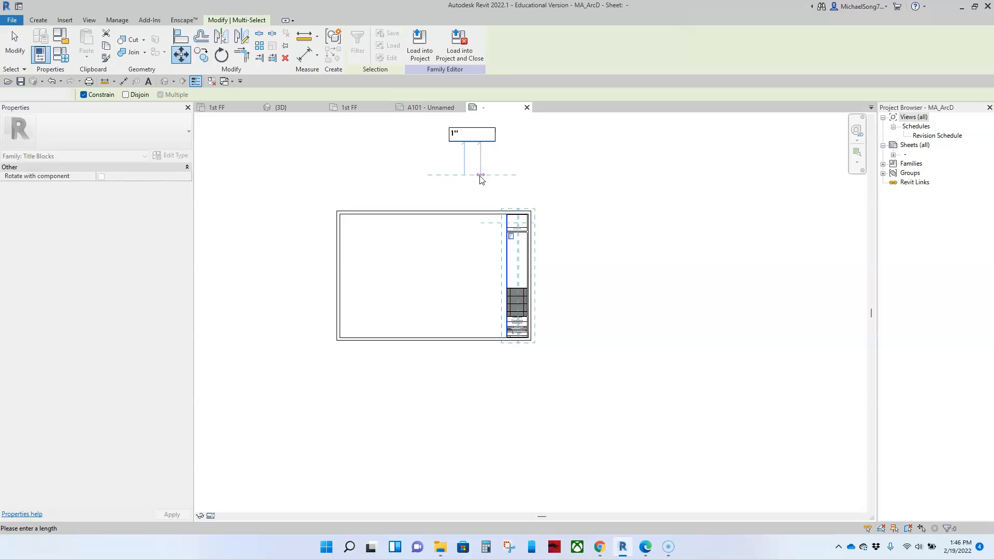
{"action": "type", "text": "\""}
{"action": "key", "text": "Return"}
{"action": "scroll", "coordinate": [543, 230], "scroll_direction": "up", "scroll_amount": 5}
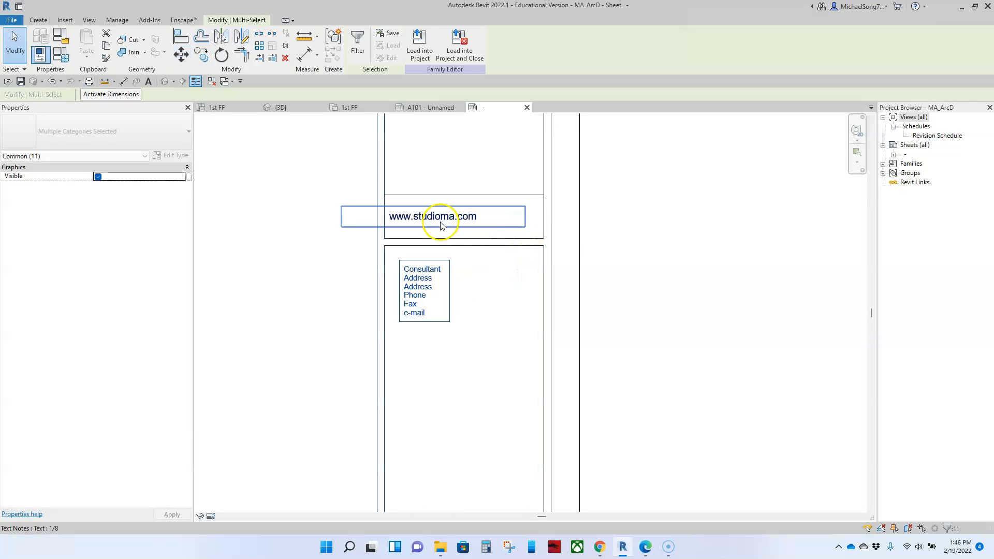
{"action": "key", "text": "Escape"}
{"action": "left_click", "coordinate": [479, 218]}
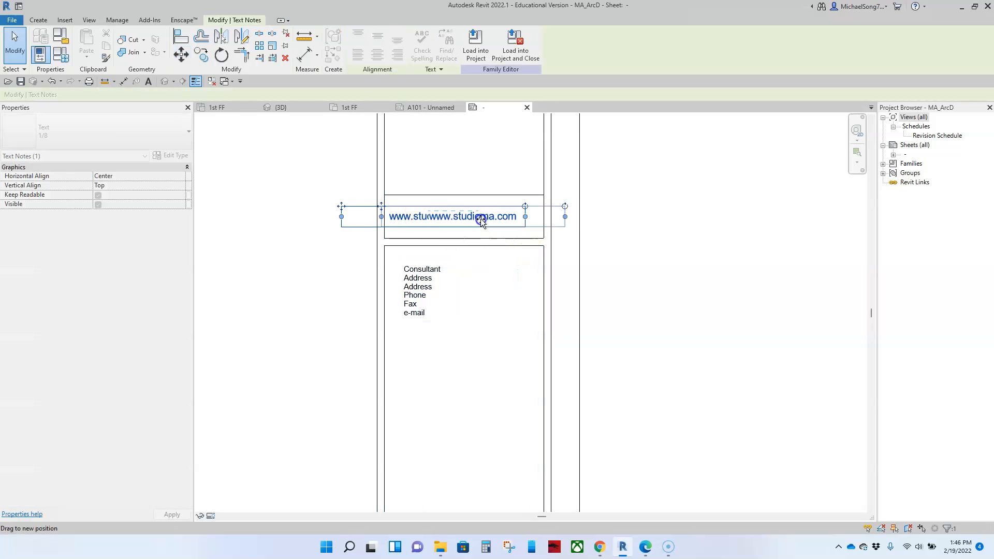
{"action": "left_click_drag", "start_coordinate": [560, 217], "coordinate": [544, 216]}
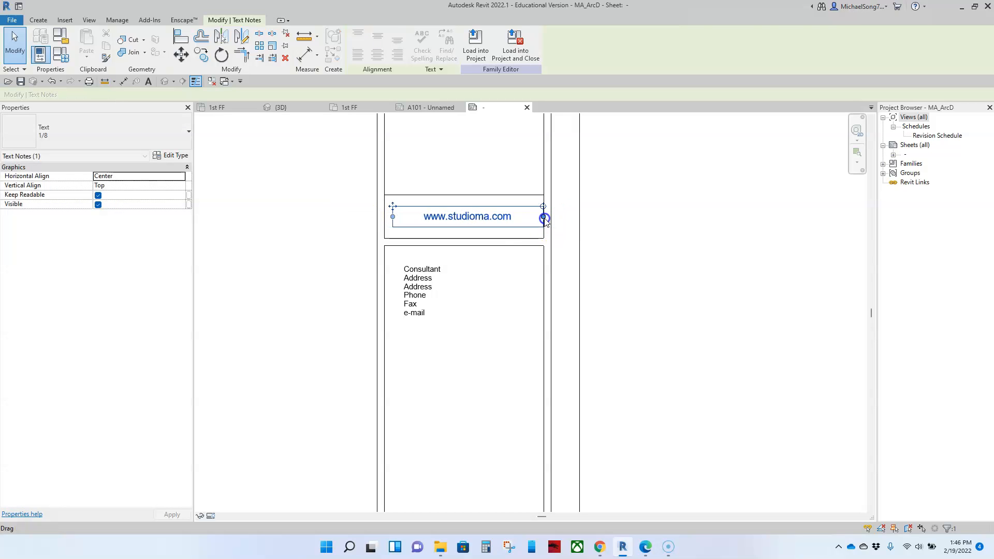
{"action": "left_click", "coordinate": [487, 219]}
{"action": "key", "text": "Left"}
{"action": "key", "text": "Left"}
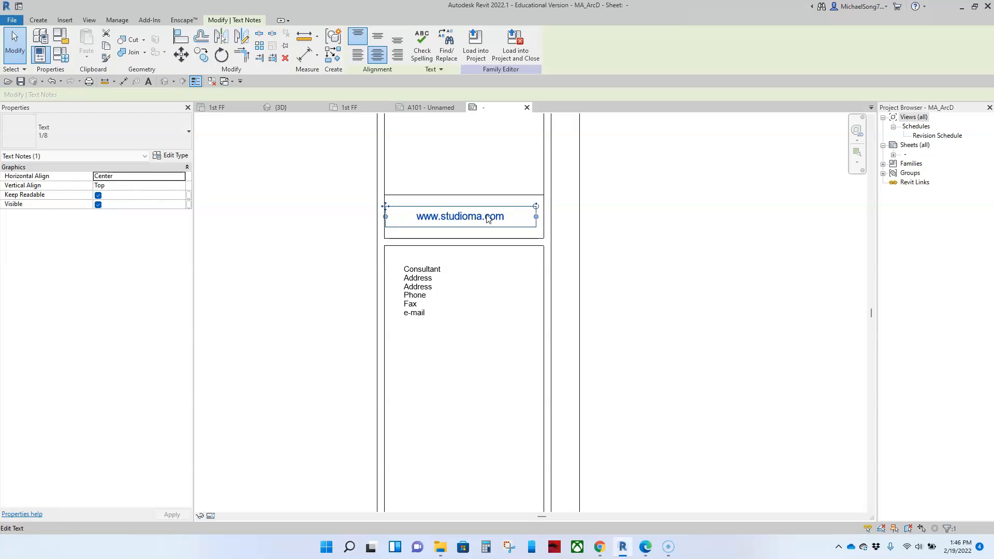
{"action": "left_click", "coordinate": [715, 264]}
{"action": "scroll", "coordinate": [716, 264], "scroll_direction": "down", "scroll_amount": 4}
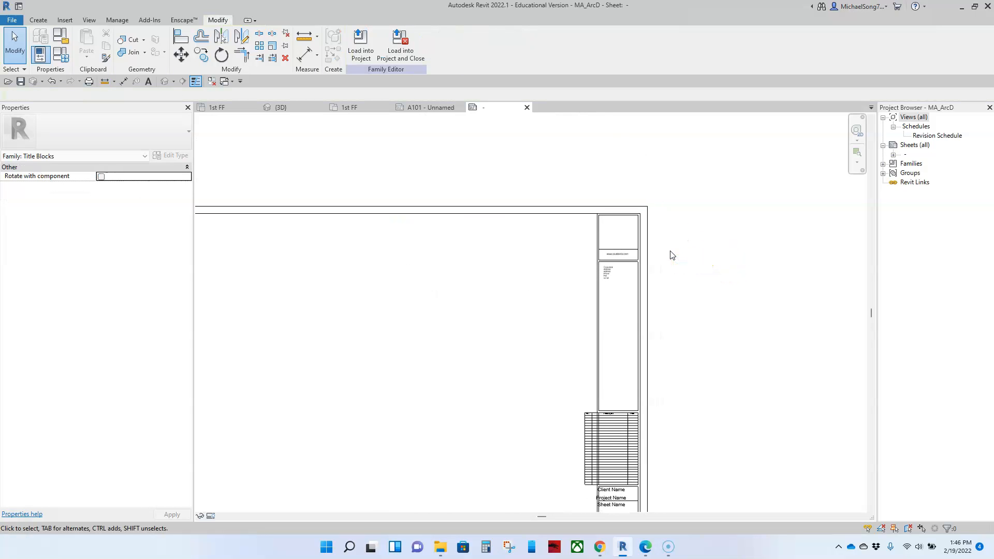
{"action": "scroll", "coordinate": [674, 252], "scroll_direction": "up", "scroll_amount": 1}
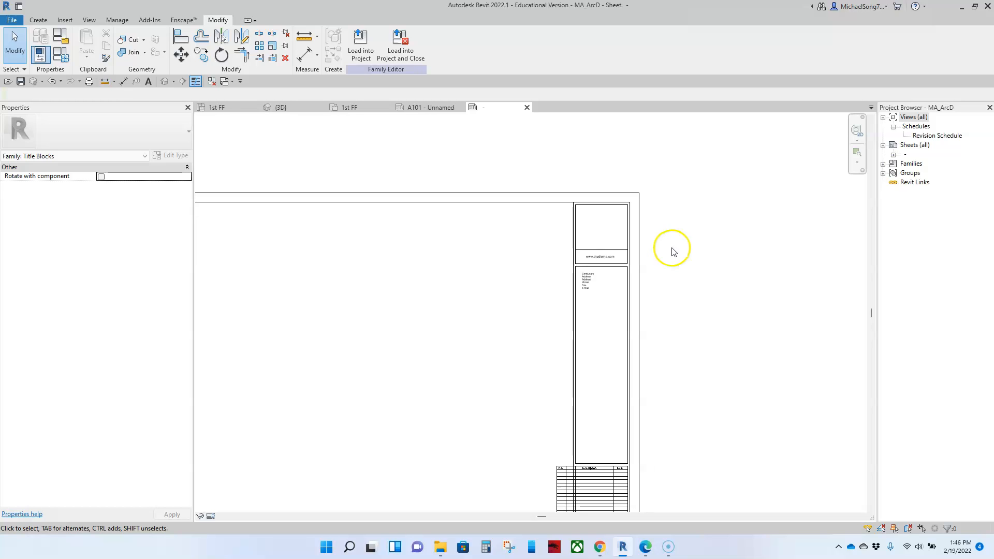
{"action": "scroll", "coordinate": [673, 248], "scroll_direction": "up", "scroll_amount": 2}
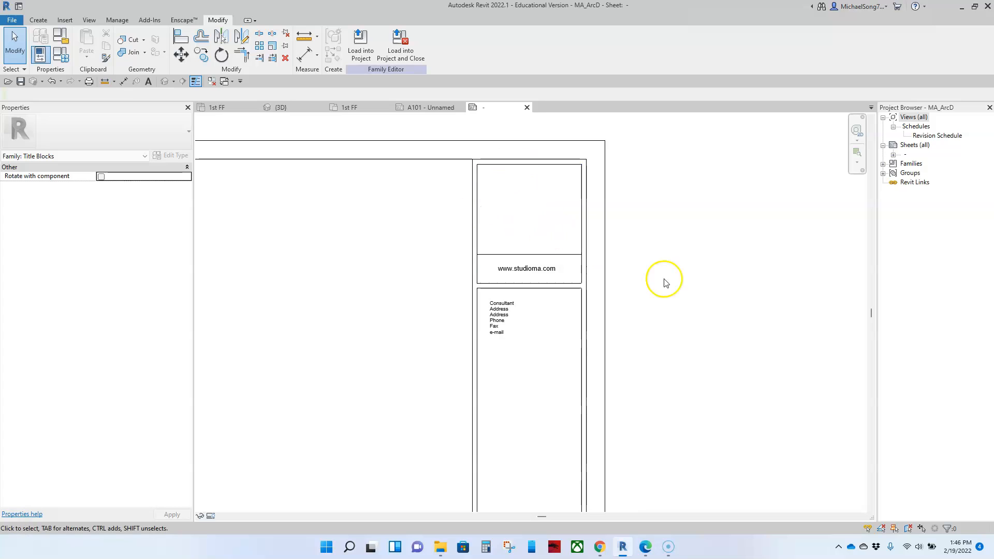
{"action": "scroll", "coordinate": [710, 328], "scroll_direction": "down", "scroll_amount": 2}
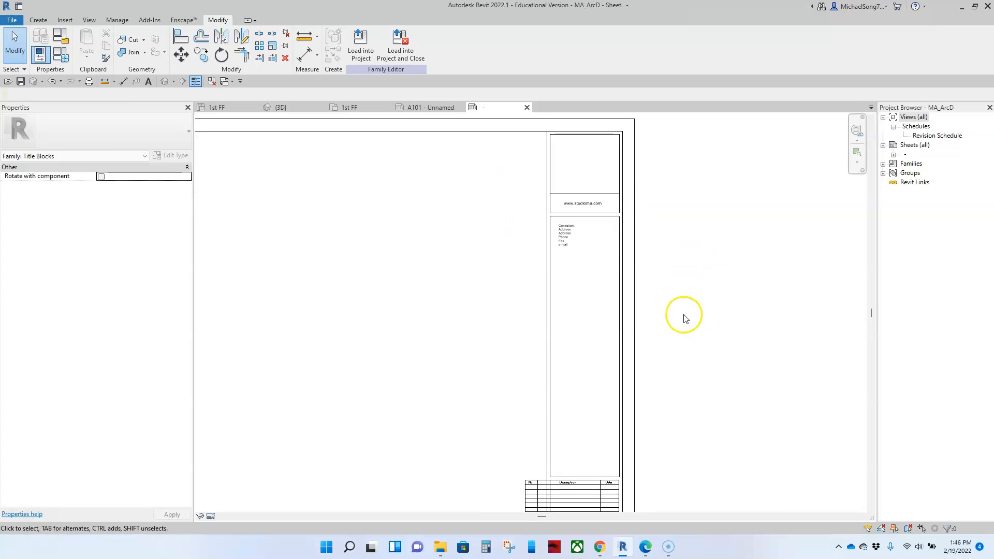
{"action": "scroll", "coordinate": [657, 256], "scroll_direction": "down", "scroll_amount": 3}
{"action": "middle_click_drag", "start_coordinate": [641, 222], "coordinate": [617, 254]}
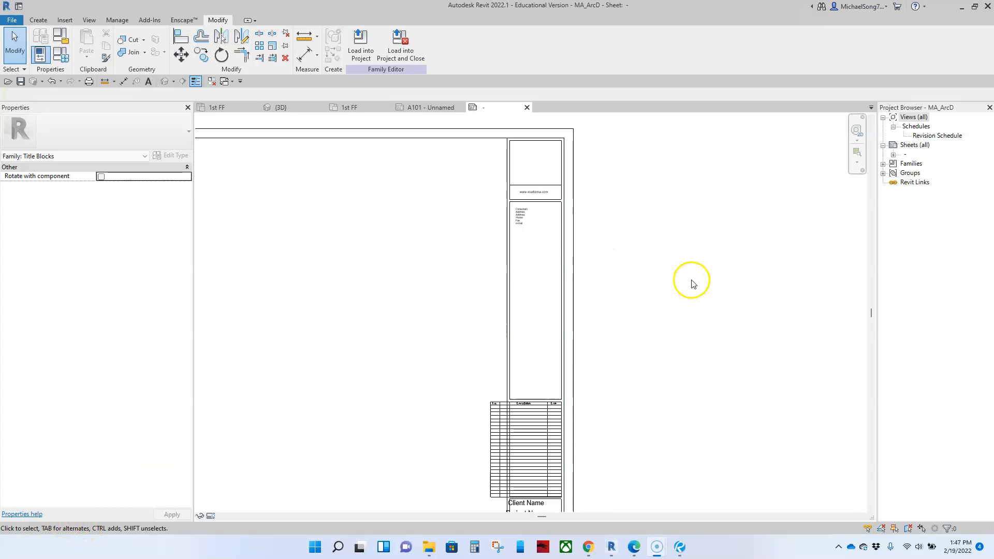
Switch to the Eastridge_RTI drawing in Revu and examine the revision table and boxes in the upper part of its title strip.
{"action": "left_click", "coordinate": [681, 548]}
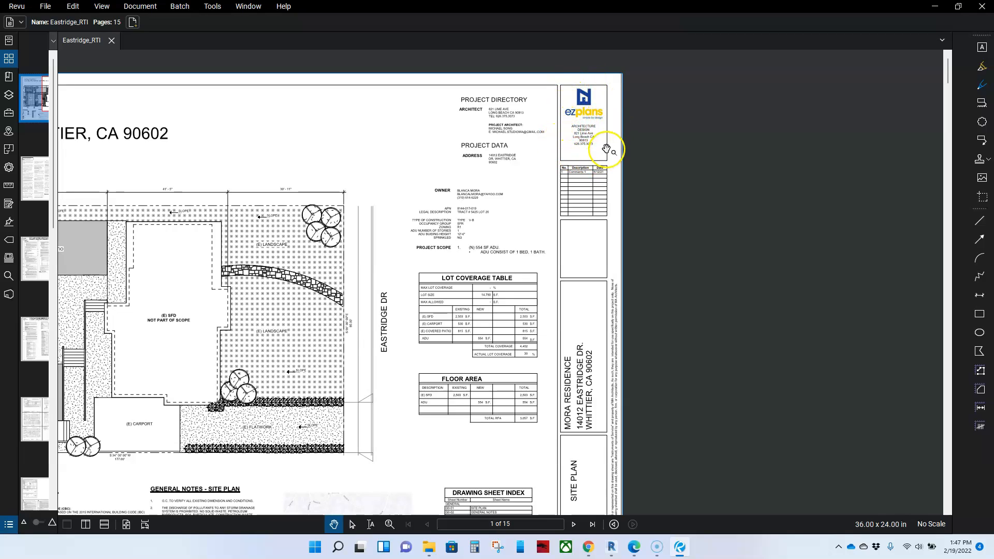
{"action": "scroll", "coordinate": [595, 199], "scroll_direction": "up", "scroll_amount": 5}
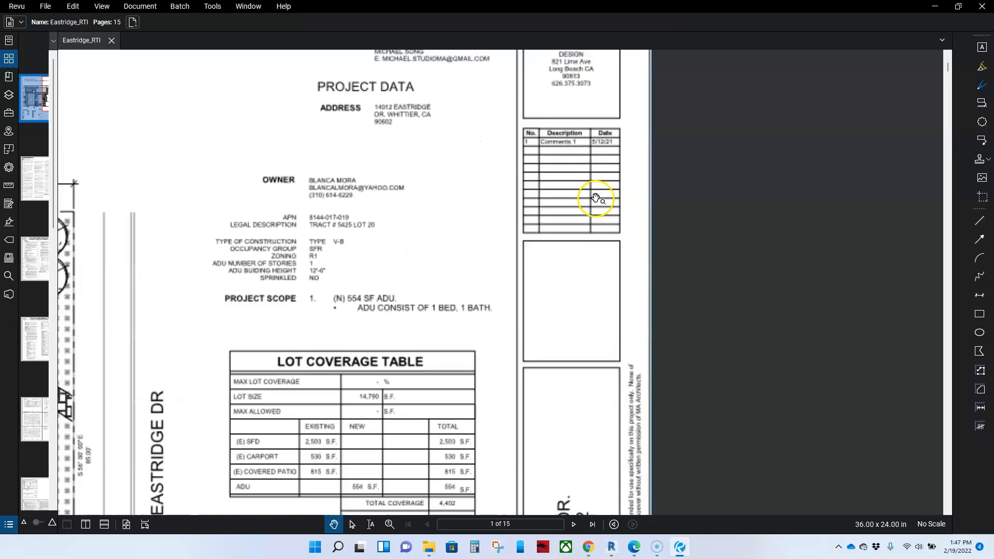
{"action": "left_click_drag", "start_coordinate": [596, 173], "coordinate": [561, 217]}
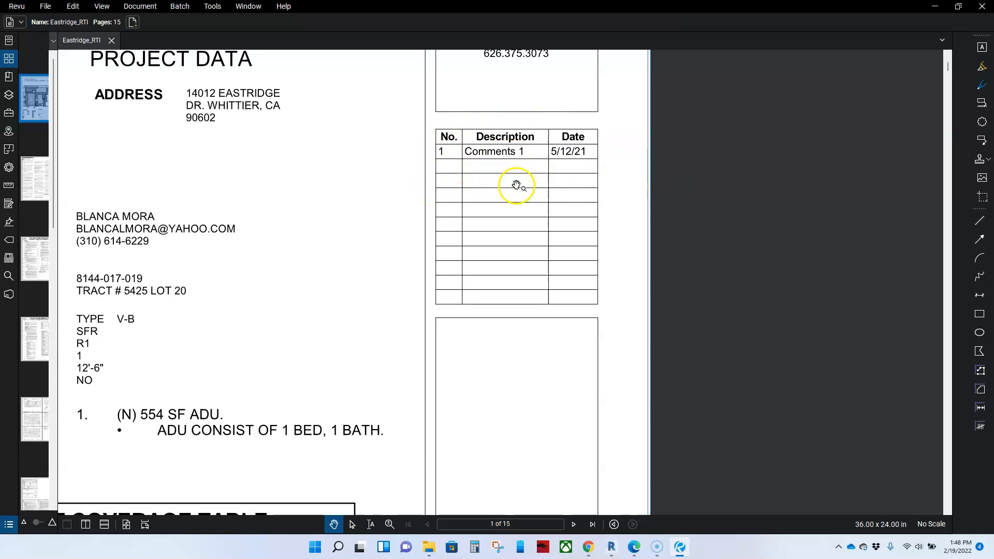
{"action": "scroll", "coordinate": [595, 238], "scroll_direction": "down", "scroll_amount": 5}
{"action": "scroll", "coordinate": [598, 285], "scroll_direction": "up", "scroll_amount": 3}
{"action": "left_click_drag", "start_coordinate": [601, 322], "coordinate": [606, 240]}
{"action": "left_click_drag", "start_coordinate": [585, 277], "coordinate": [584, 265]}
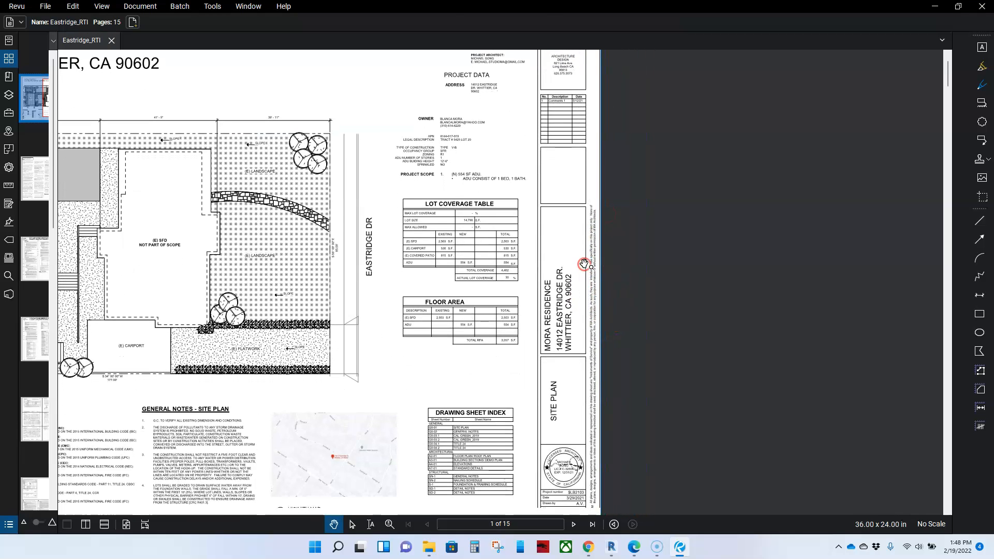
Examine the project name, sheet title, architect's stamp and sheet information boxes in the lower part of the reference title strip.
{"action": "scroll", "coordinate": [583, 319], "scroll_direction": "up", "scroll_amount": 2}
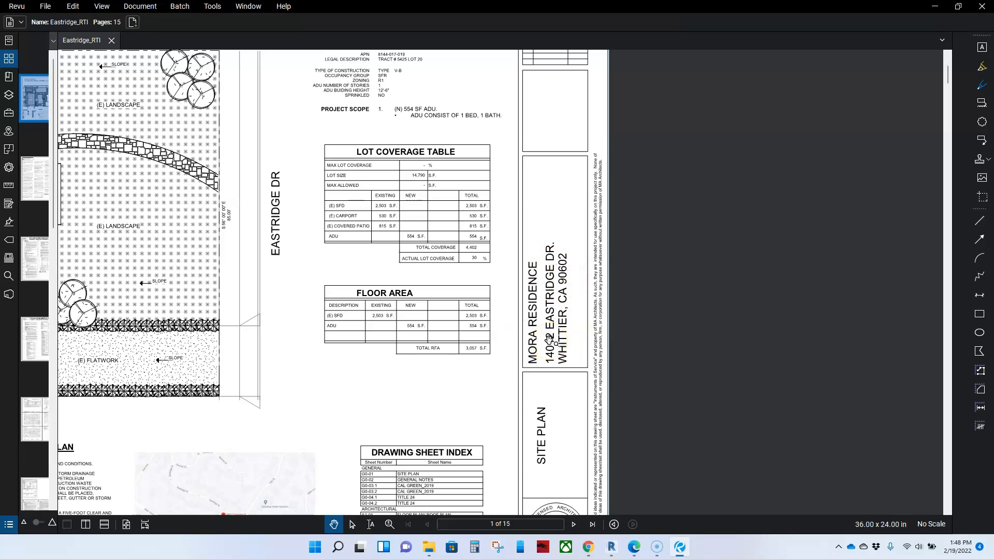
{"action": "left_click_drag", "start_coordinate": [637, 366], "coordinate": [685, 239]}
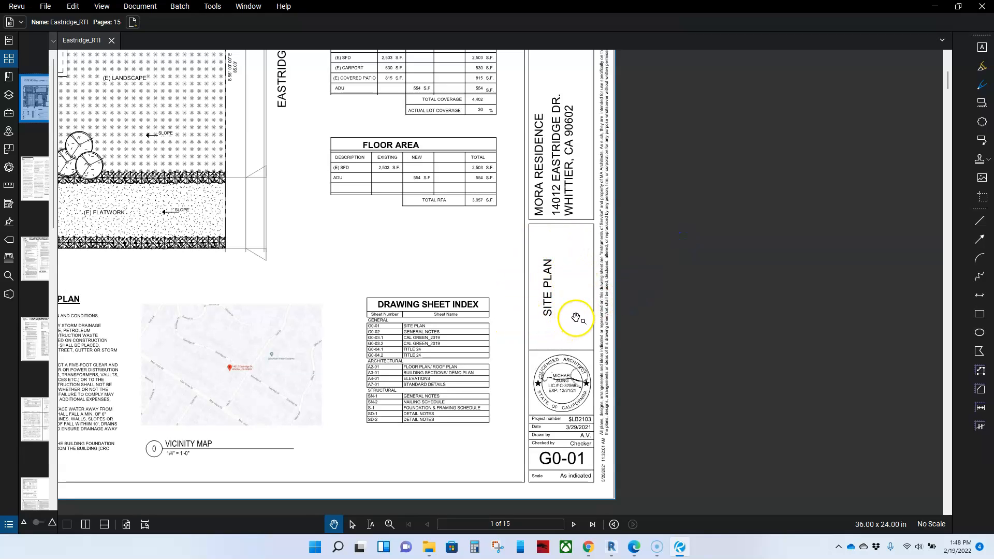
{"action": "left_click_drag", "start_coordinate": [671, 359], "coordinate": [671, 323]}
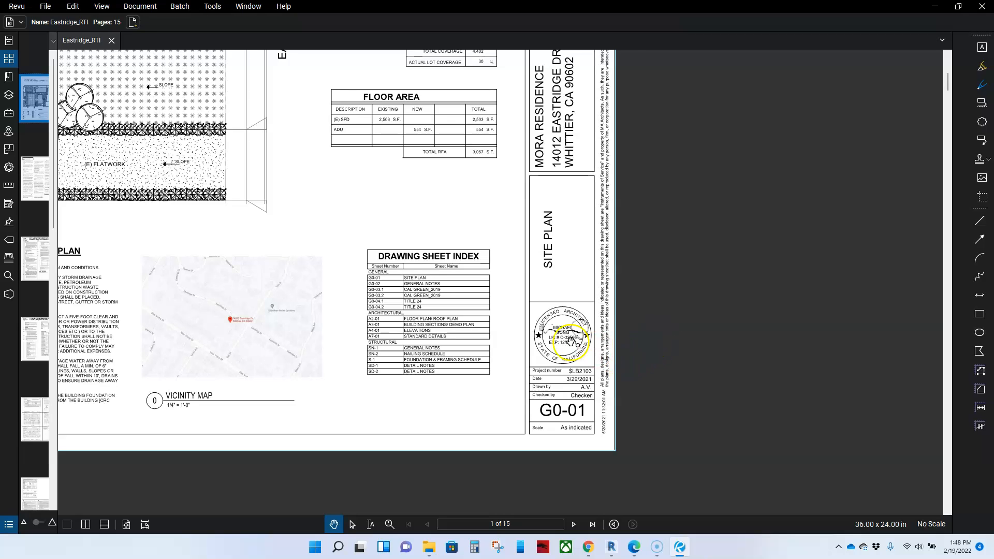
{"action": "scroll", "coordinate": [570, 342], "scroll_direction": "up", "scroll_amount": 2}
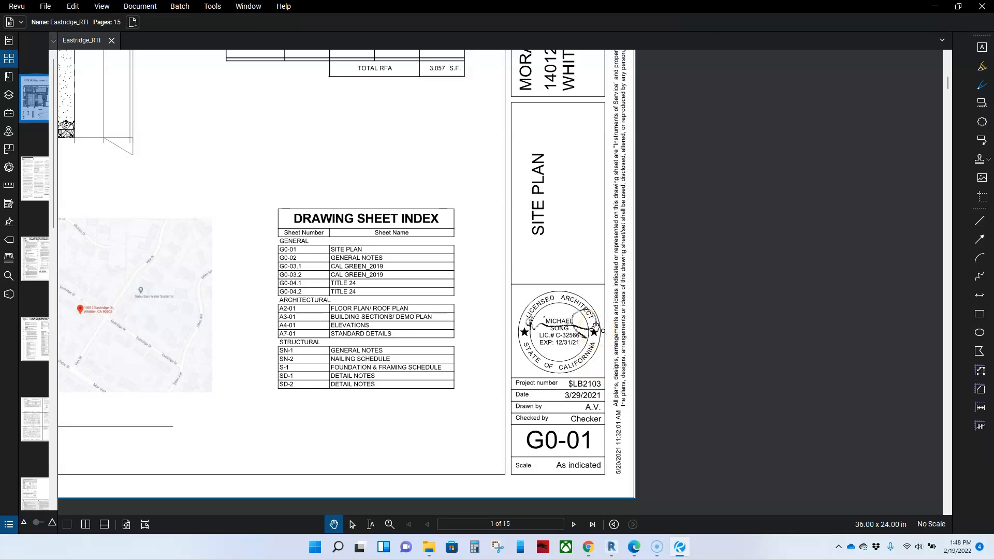
{"action": "scroll", "coordinate": [637, 344], "scroll_direction": "up", "scroll_amount": 1}
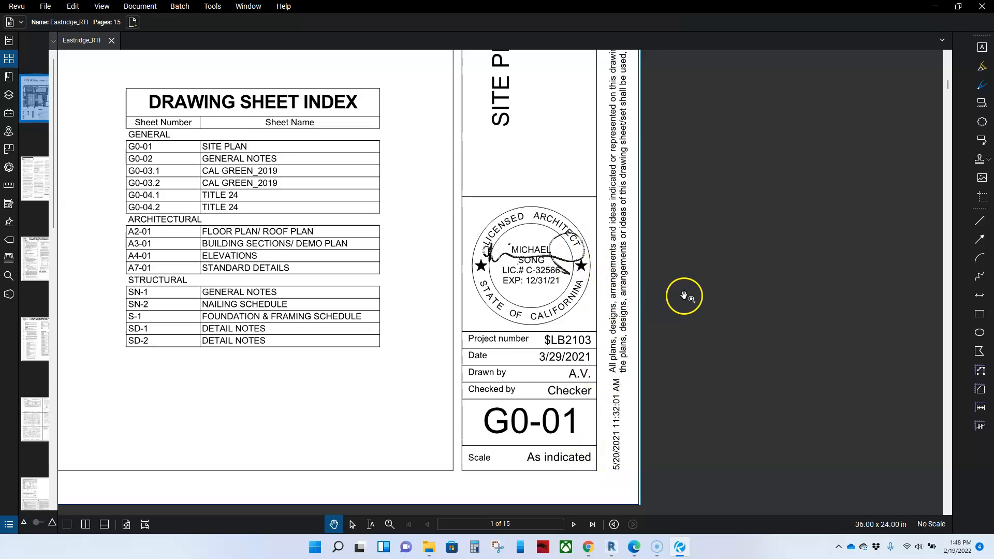
{"action": "scroll", "coordinate": [688, 295], "scroll_direction": "down", "scroll_amount": 3}
{"action": "scroll", "coordinate": [676, 291], "scroll_direction": "down", "scroll_amount": 3}
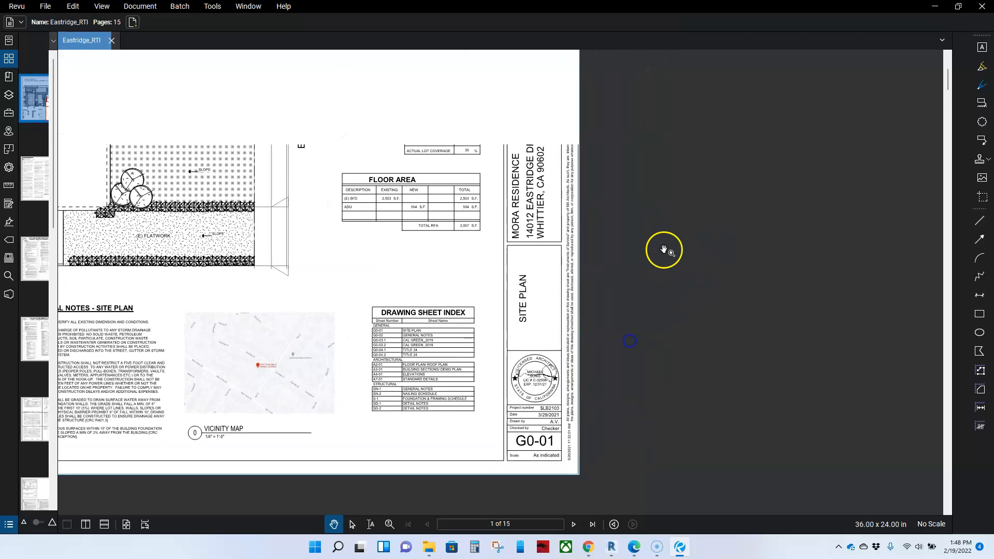
{"action": "left_click_drag", "start_coordinate": [634, 259], "coordinate": [622, 269]}
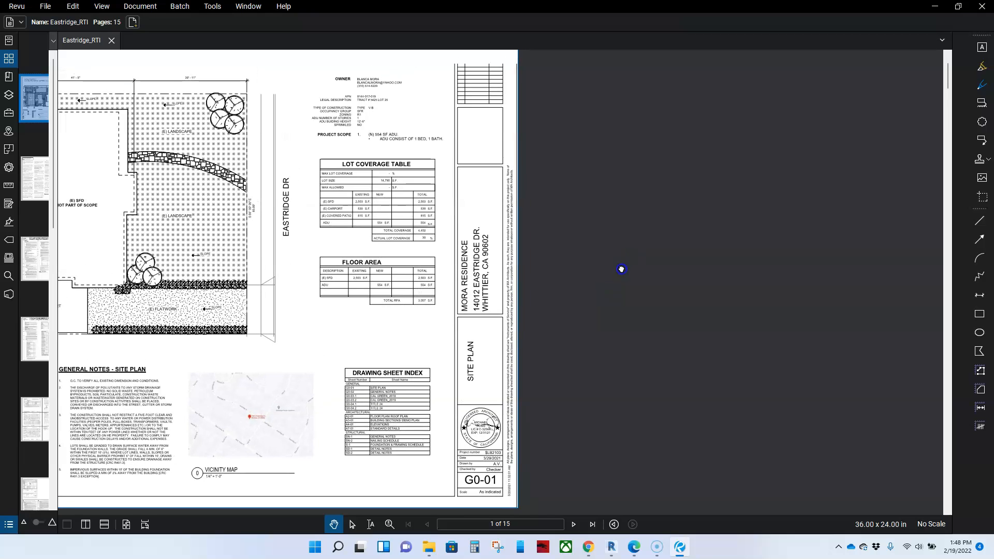
Switch back to Revit and move the revision schedule out of the title strip into the empty sheet area.
{"action": "left_click", "coordinate": [611, 548]}
{"action": "left_click", "coordinate": [544, 437]}
{"action": "scroll", "coordinate": [543, 437], "scroll_direction": "up", "scroll_amount": 2}
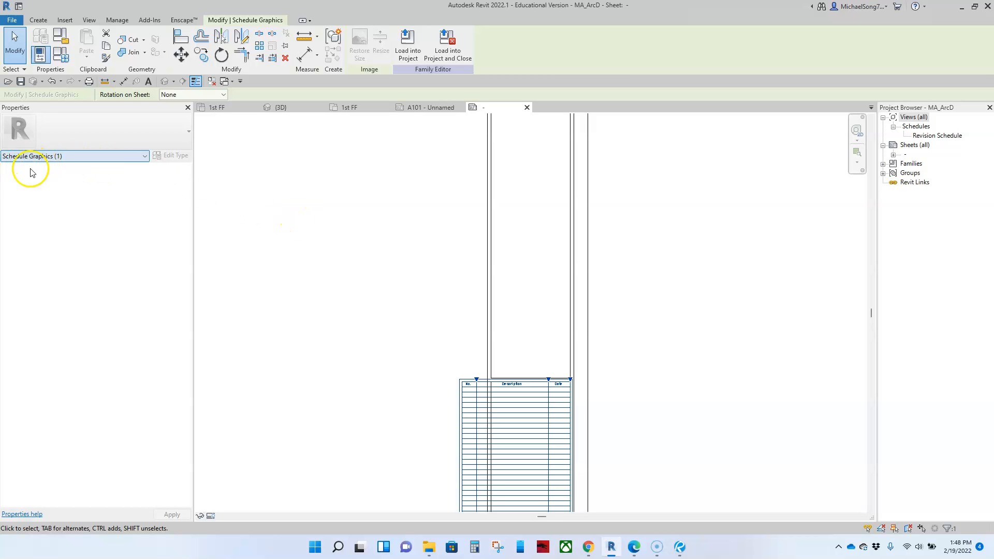
{"action": "left_click_drag", "start_coordinate": [517, 413], "coordinate": [393, 238]}
{"action": "scroll", "coordinate": [395, 215], "scroll_direction": "up", "scroll_amount": 4}
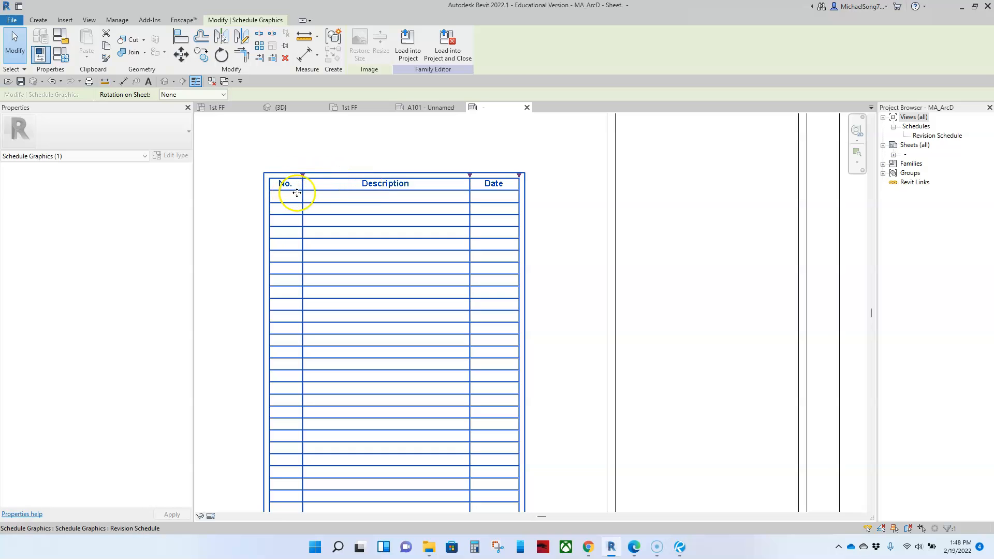
Narrow the revision schedule by adjusting the widths of its No. and Description columns.
{"action": "scroll", "coordinate": [362, 208], "scroll_direction": "down", "scroll_amount": 4}
{"action": "scroll", "coordinate": [357, 218], "scroll_direction": "up", "scroll_amount": 3}
{"action": "scroll", "coordinate": [354, 200], "scroll_direction": "up", "scroll_amount": 1}
{"action": "left_click_drag", "start_coordinate": [332, 191], "coordinate": [377, 199]}
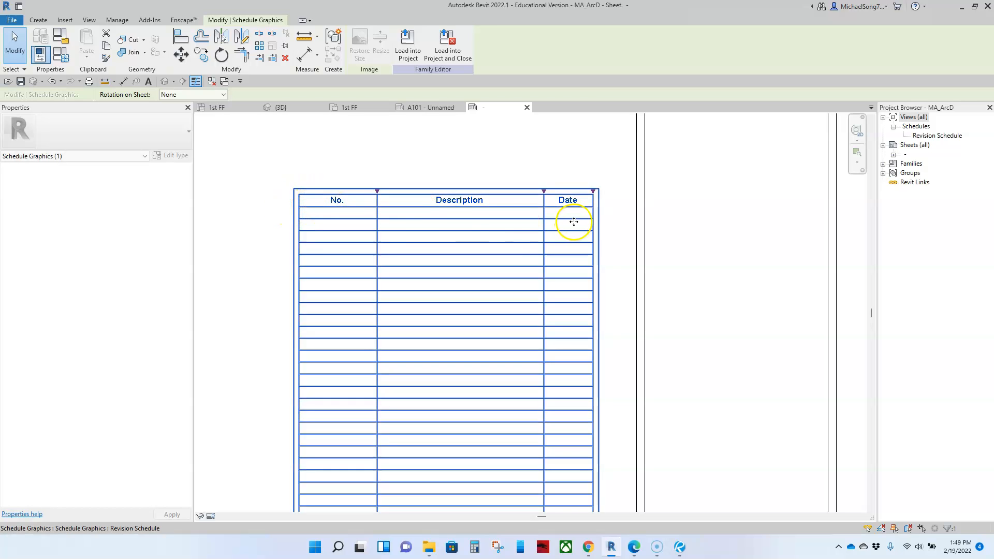
{"action": "left_click_drag", "start_coordinate": [544, 193], "coordinate": [471, 191]}
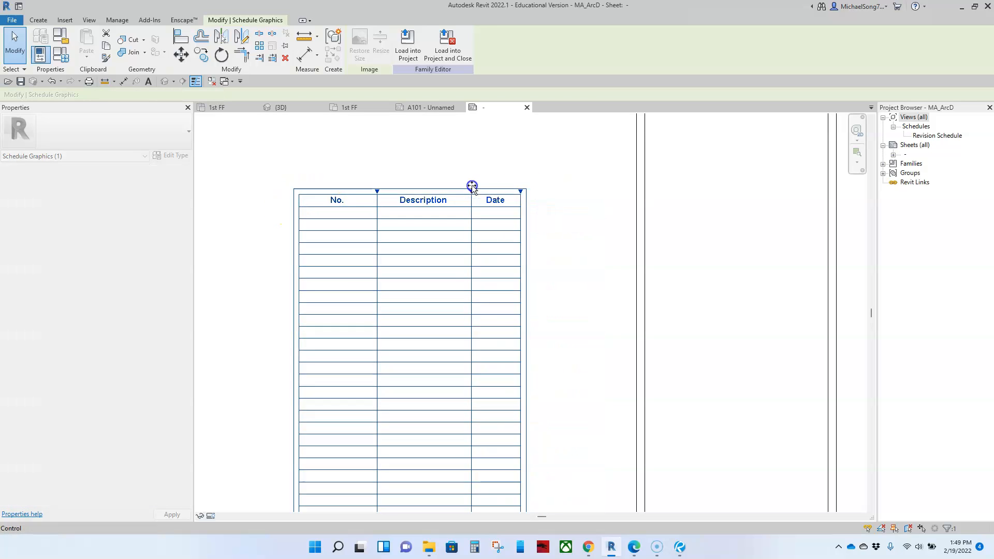
{"action": "left_click_drag", "start_coordinate": [377, 196], "coordinate": [329, 189]}
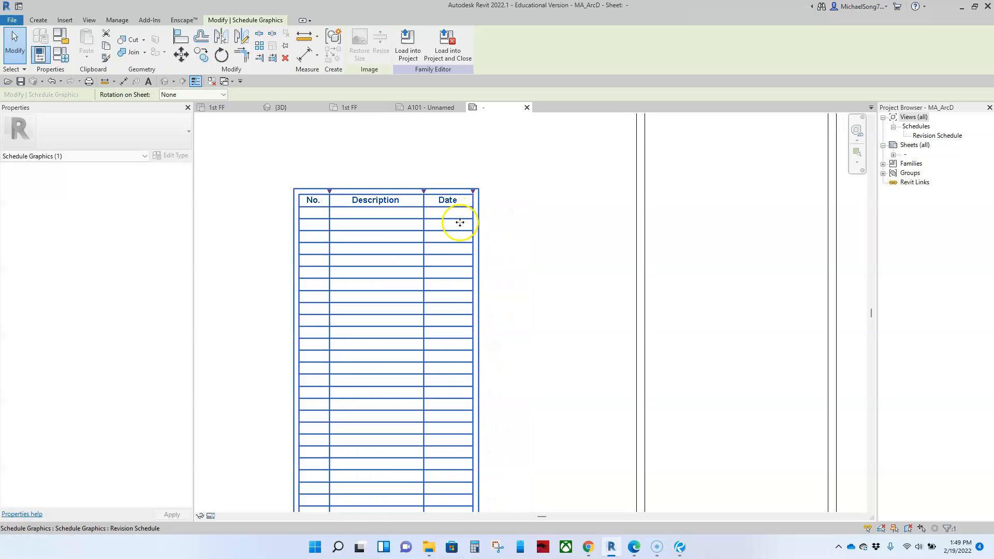
Move the revision schedule into the title strip beneath the consultant text and nudge it to fit between the box's side edges.
{"action": "scroll", "coordinate": [456, 238], "scroll_direction": "down", "scroll_amount": 3}
{"action": "left_click_drag", "start_coordinate": [455, 270], "coordinate": [588, 204]}
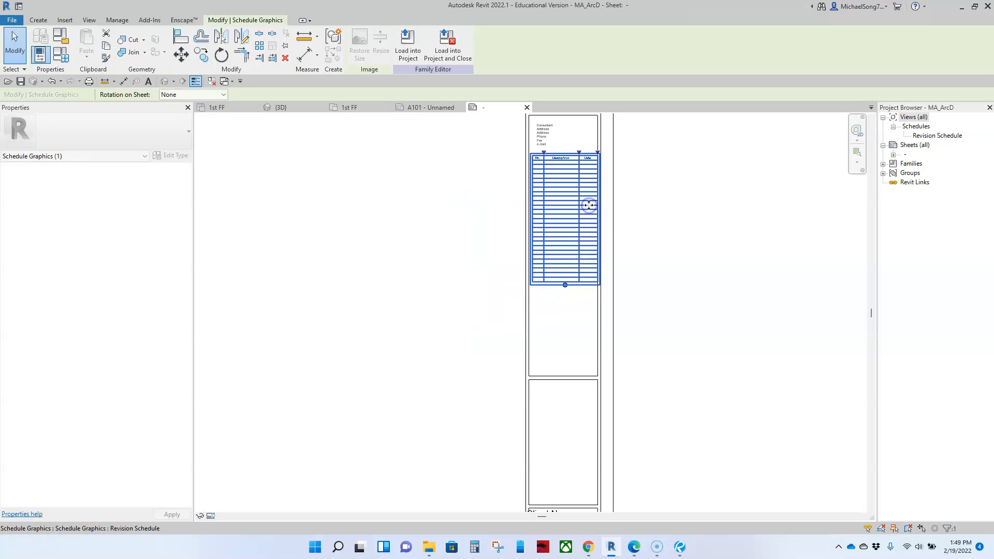
{"action": "left_click", "coordinate": [669, 223]}
{"action": "scroll", "coordinate": [663, 219], "scroll_direction": "down", "scroll_amount": 1}
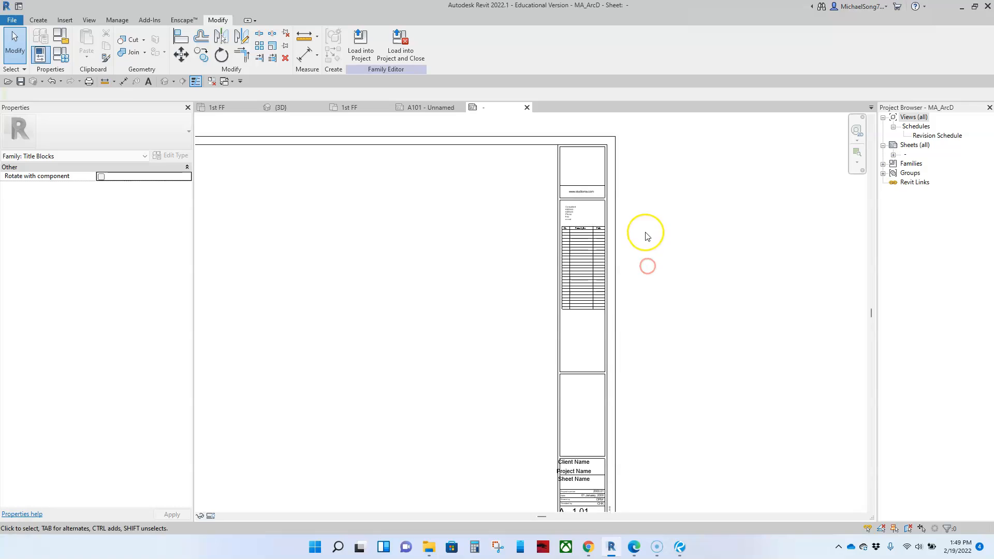
{"action": "scroll", "coordinate": [647, 233], "scroll_direction": "up", "scroll_amount": 4}
{"action": "left_click", "coordinate": [494, 259]}
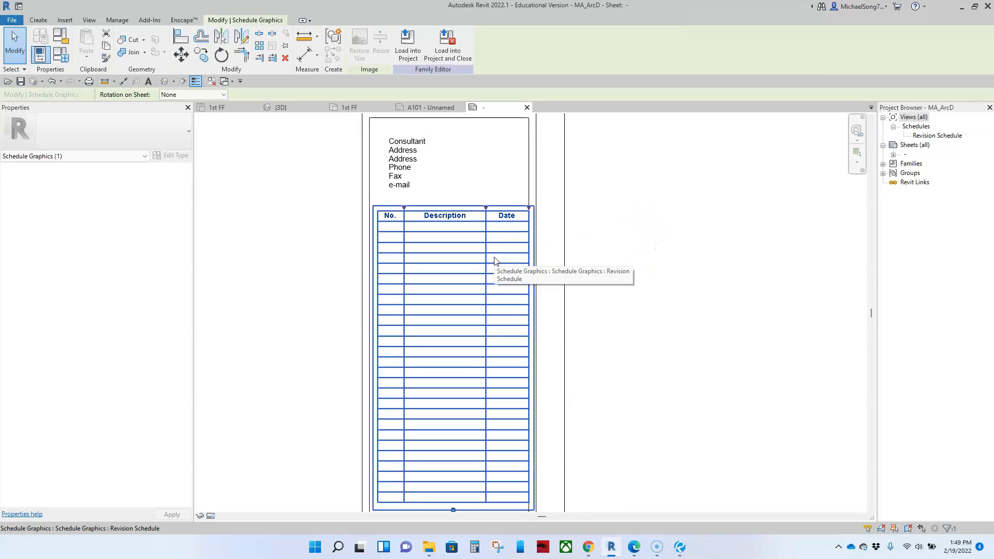
{"action": "key", "text": "Left"}
{"action": "key", "text": "Left"}
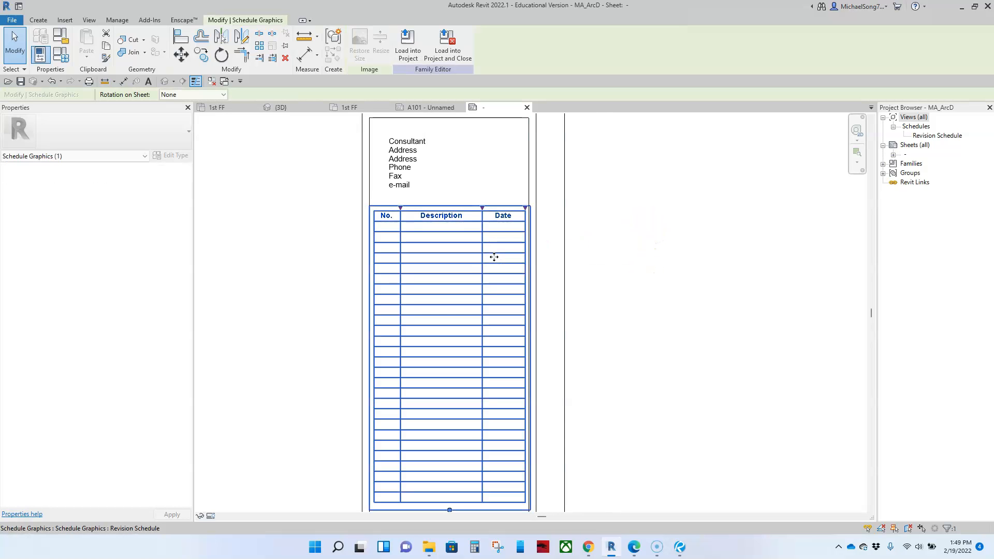
{"action": "left_click", "coordinate": [629, 217]}
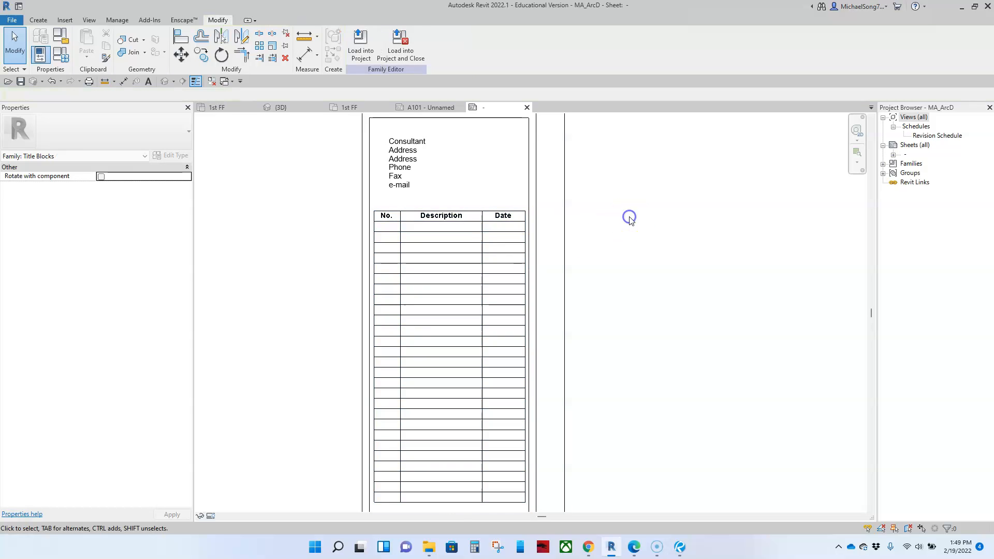
Delete the consultant address text above the revision schedule.
{"action": "scroll", "coordinate": [631, 220], "scroll_direction": "down", "scroll_amount": 2}
{"action": "scroll", "coordinate": [614, 208], "scroll_direction": "down", "scroll_amount": 1}
{"action": "middle_click_drag", "start_coordinate": [615, 209], "coordinate": [598, 256]}
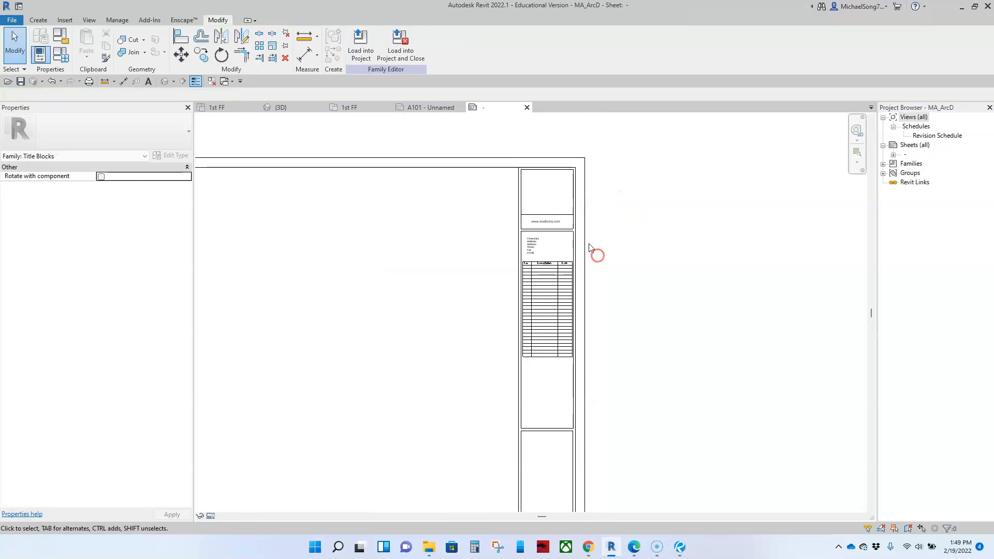
{"action": "scroll", "coordinate": [572, 241], "scroll_direction": "up", "scroll_amount": 3}
{"action": "left_click", "coordinate": [471, 248]}
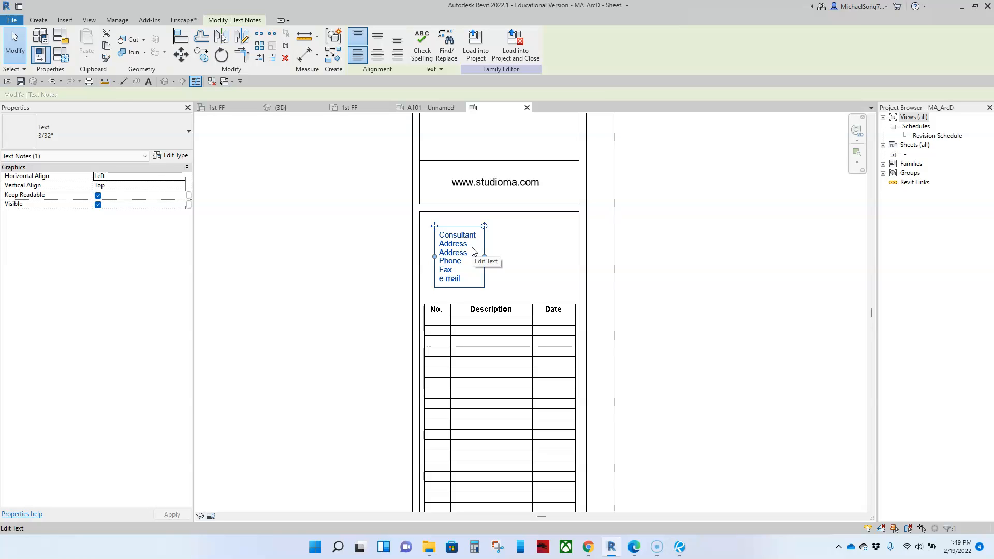
{"action": "key", "text": "Delete"}
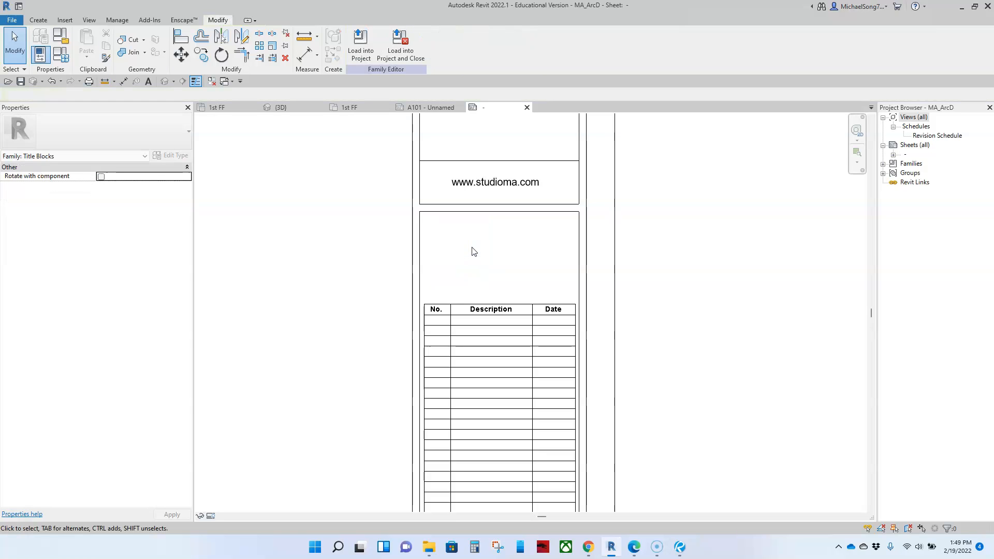
Move the revision schedule up to the upper edge of its box, directly beneath the web address box, and keep it selected.
{"action": "left_click", "coordinate": [475, 366]}
{"action": "left_click_drag", "start_coordinate": [474, 366], "coordinate": [477, 283]}
{"action": "left_click", "coordinate": [710, 324]}
{"action": "left_click", "coordinate": [508, 317]}
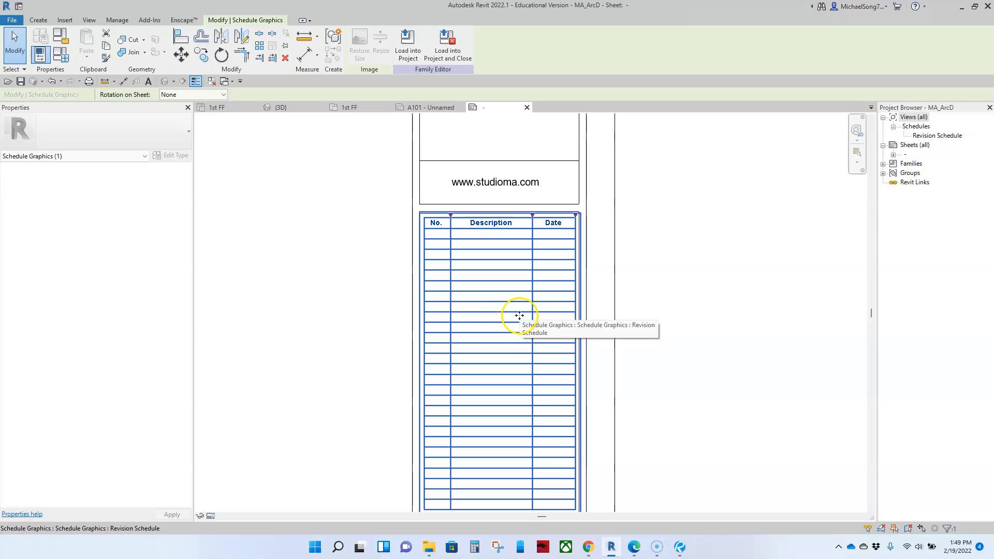
{"action": "scroll", "coordinate": [517, 317], "scroll_direction": "down", "scroll_amount": 3}
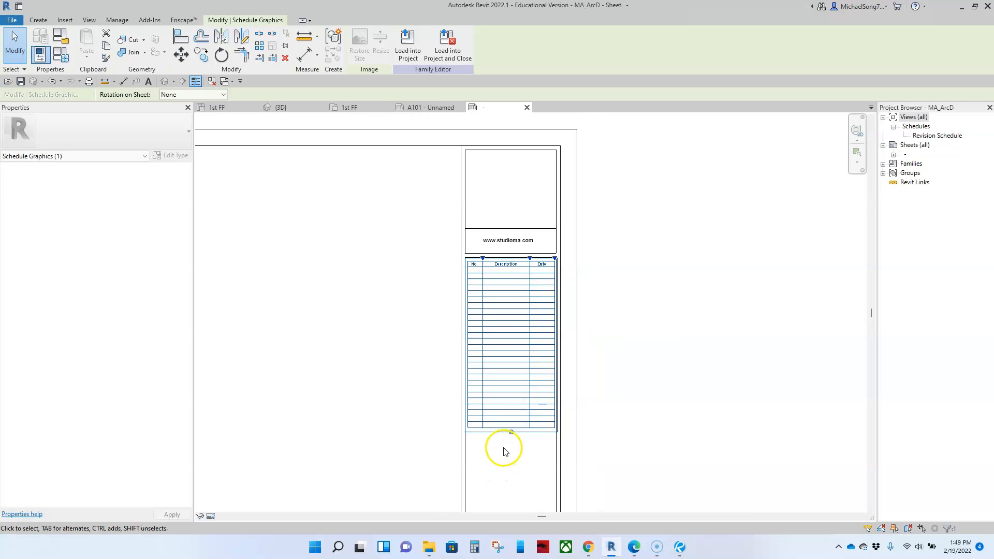
Shorten the revision schedule to its header and six blank rows, then deselect it.
{"action": "left_click_drag", "start_coordinate": [511, 433], "coordinate": [512, 311]}
{"action": "scroll", "coordinate": [506, 316], "scroll_direction": "up", "scroll_amount": 5}
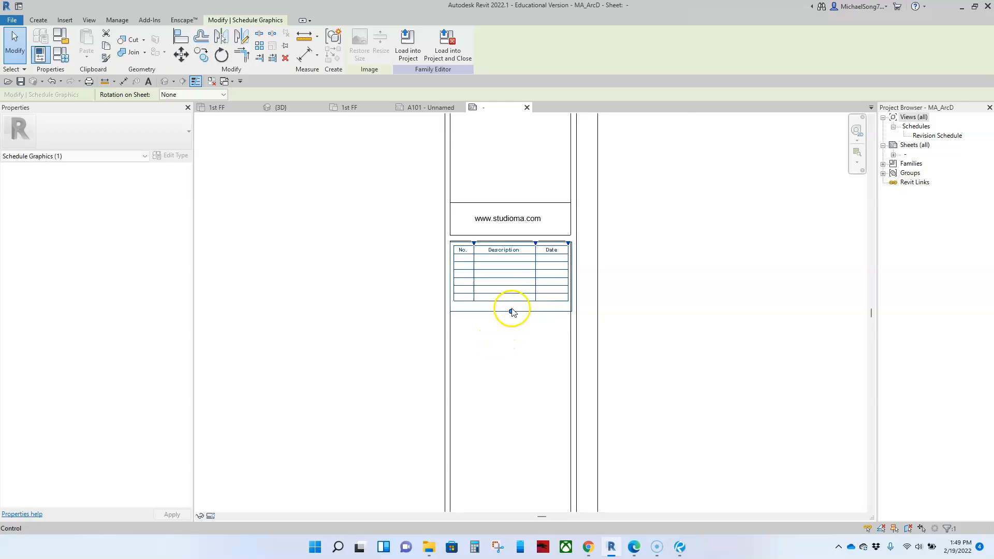
{"action": "left_click", "coordinate": [486, 364]}
Move the upper edge line of the box around the revision schedule down to just beneath the schedule's last row.
{"action": "scroll", "coordinate": [484, 357], "scroll_direction": "down", "scroll_amount": 4}
{"action": "scroll", "coordinate": [495, 362], "scroll_direction": "down", "scroll_amount": 3}
{"action": "scroll", "coordinate": [512, 280], "scroll_direction": "up", "scroll_amount": 2}
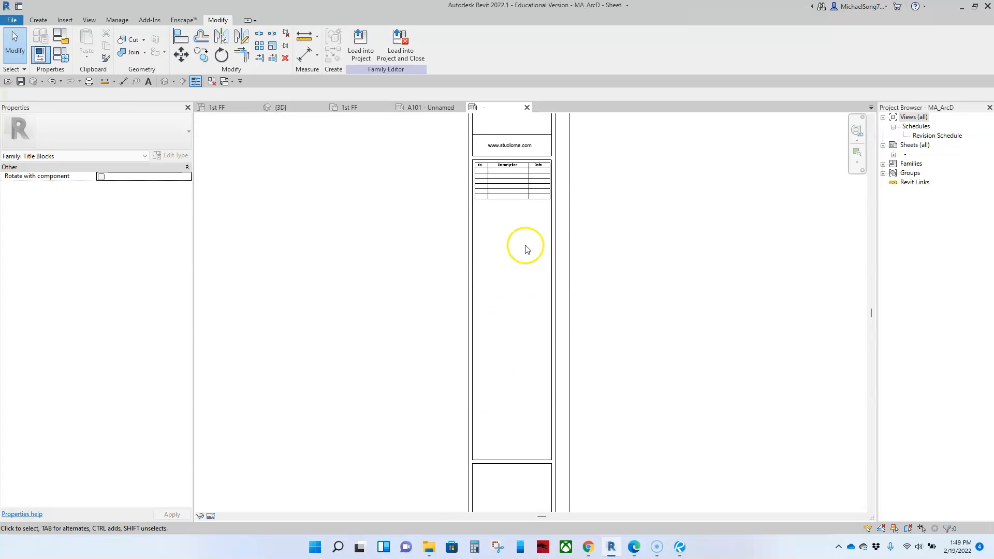
{"action": "scroll", "coordinate": [523, 176], "scroll_direction": "up", "scroll_amount": 4}
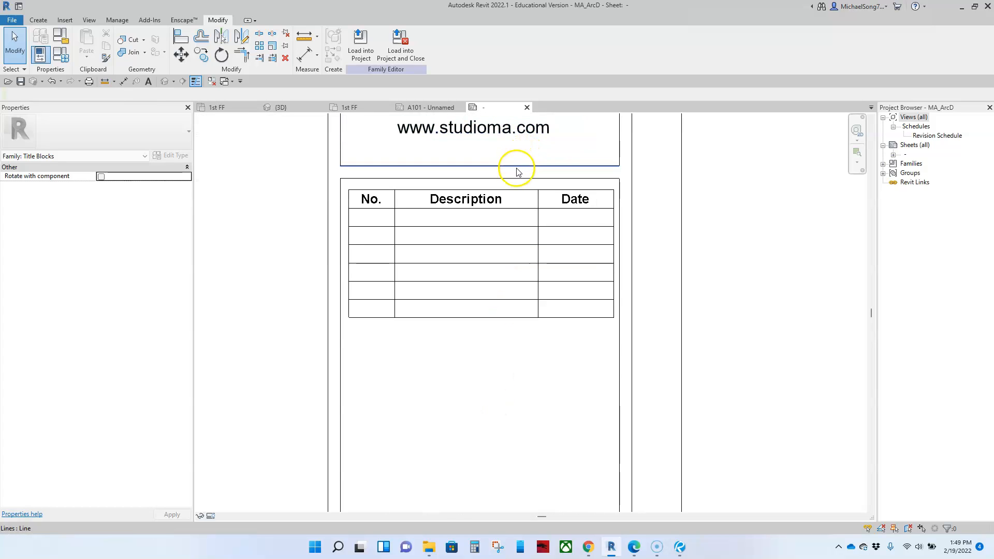
{"action": "left_click_drag", "start_coordinate": [511, 167], "coordinate": [482, 336]}
{"action": "left_click", "coordinate": [715, 340]}
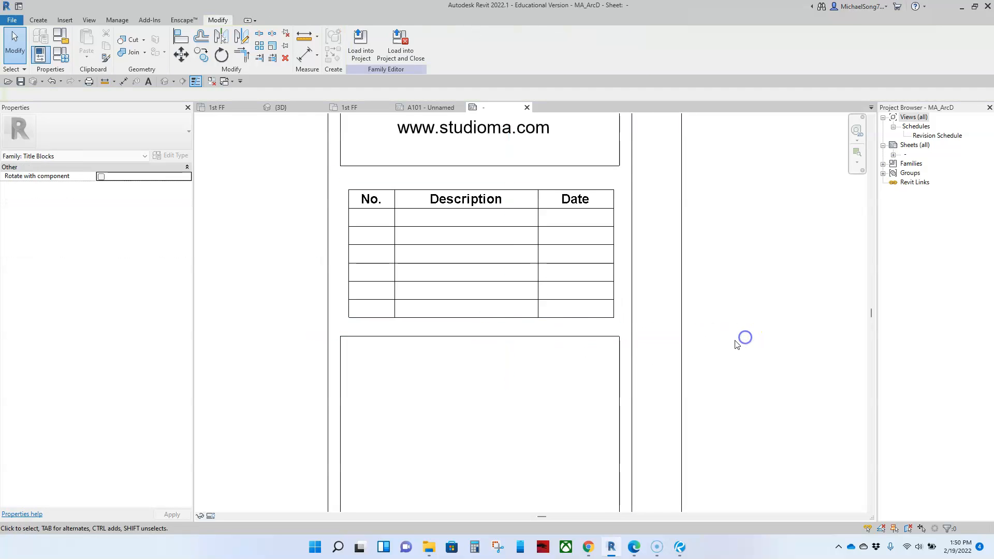
Raise the lower edge of the tall middle box to about 2 1/2" above the box beneath it.
{"action": "scroll", "coordinate": [735, 357], "scroll_direction": "down", "scroll_amount": 3}
{"action": "middle_click_drag", "start_coordinate": [721, 381], "coordinate": [673, 277]}
{"action": "middle_click_drag", "start_coordinate": [683, 340], "coordinate": [628, 244]}
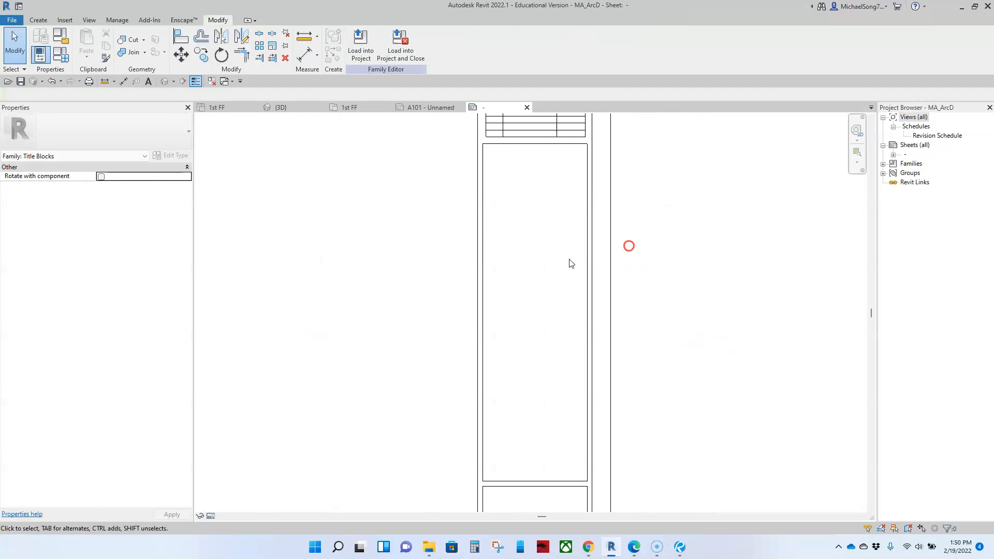
{"action": "scroll", "coordinate": [561, 297], "scroll_direction": "down", "scroll_amount": 2}
{"action": "scroll", "coordinate": [567, 195], "scroll_direction": "down", "scroll_amount": 2}
{"action": "middle_click_drag", "start_coordinate": [566, 194], "coordinate": [462, 365]}
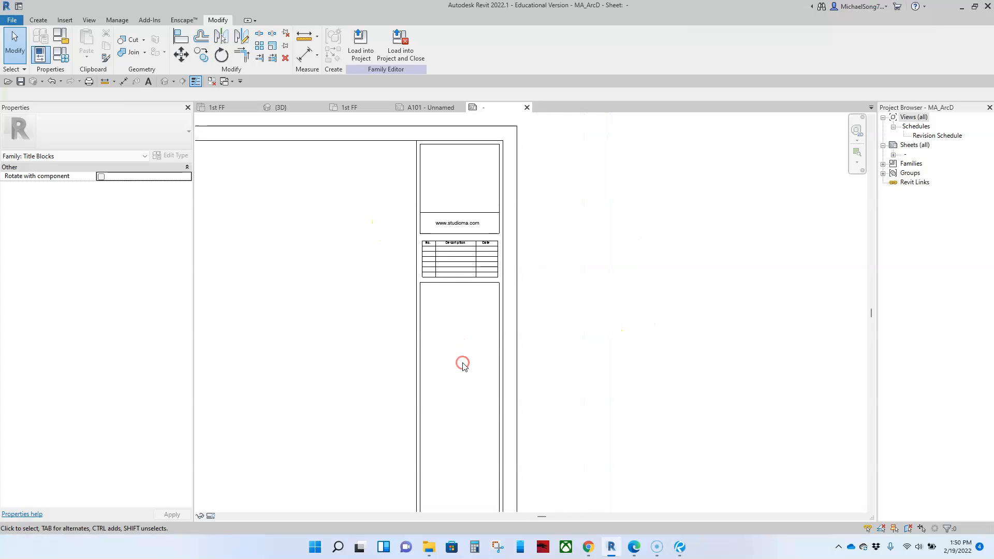
{"action": "middle_click_drag", "start_coordinate": [455, 400], "coordinate": [514, 268]}
{"action": "scroll", "coordinate": [500, 279], "scroll_direction": "down", "scroll_amount": 1}
{"action": "scroll", "coordinate": [503, 313], "scroll_direction": "down", "scroll_amount": 1}
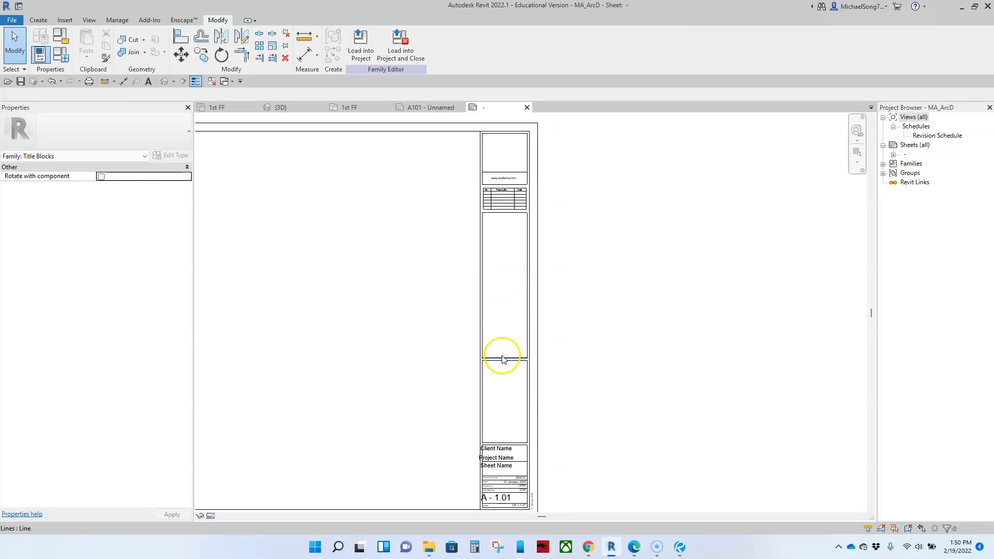
{"action": "left_click_drag", "start_coordinate": [504, 355], "coordinate": [508, 316]}
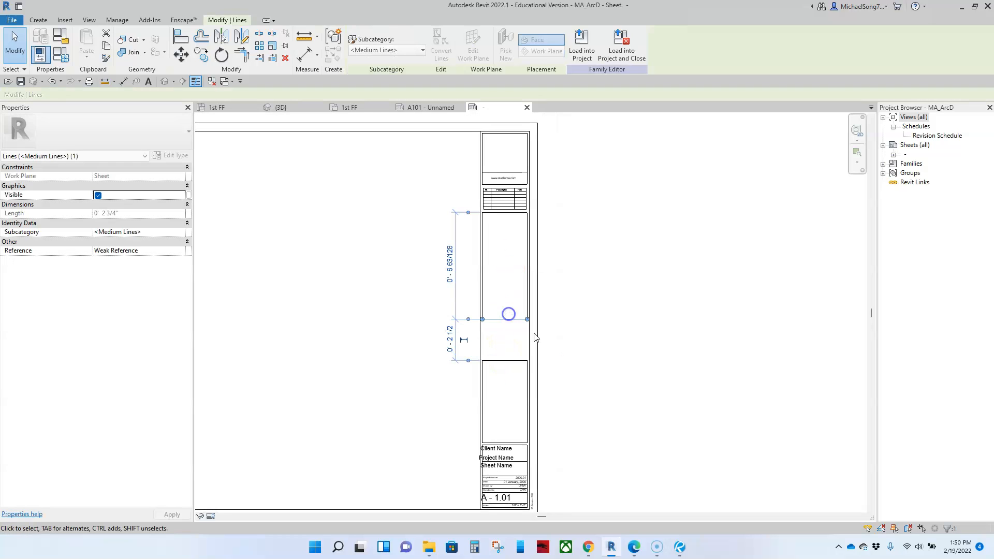
{"action": "left_click", "coordinate": [577, 368]}
Move the Client Name label out of the title strip onto the empty sheet area beside it.
{"action": "middle_click_drag", "start_coordinate": [537, 411], "coordinate": [537, 336]}
{"action": "left_click_drag", "start_coordinate": [496, 374], "coordinate": [439, 312]}
{"action": "left_click", "coordinate": [447, 338]}
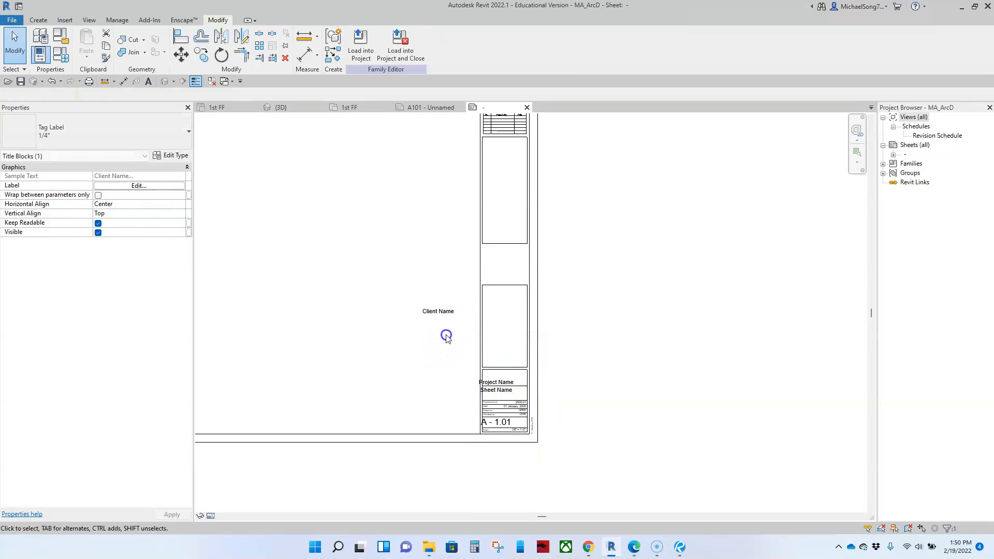
{"action": "scroll", "coordinate": [445, 332], "scroll_direction": "down", "scroll_amount": 2}
{"action": "scroll", "coordinate": [469, 223], "scroll_direction": "up", "scroll_amount": 2}
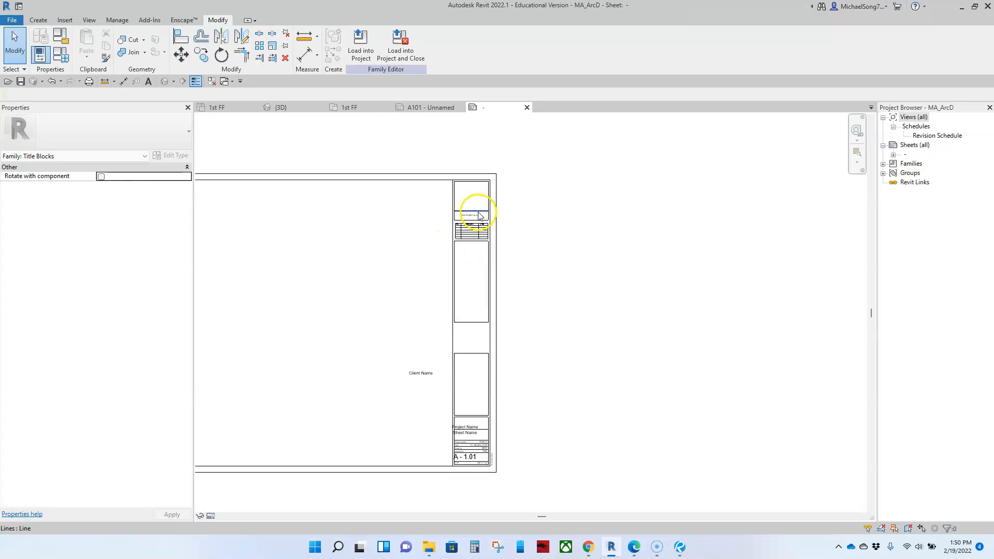
Move the web address text out of its box, down to the inner edge of the strip beside the revision schedule.
{"action": "scroll", "coordinate": [469, 218], "scroll_direction": "up", "scroll_amount": 3}
{"action": "left_click_drag", "start_coordinate": [465, 222], "coordinate": [302, 339]}
{"action": "scroll", "coordinate": [302, 339], "scroll_direction": "down", "scroll_amount": 4}
{"action": "middle_click_drag", "start_coordinate": [284, 388], "coordinate": [555, 306]}
{"action": "scroll", "coordinate": [525, 304], "scroll_direction": "down", "scroll_amount": 3}
{"action": "middle_click_drag", "start_coordinate": [511, 333], "coordinate": [522, 293]}
{"action": "double_click", "coordinate": [549, 252]}
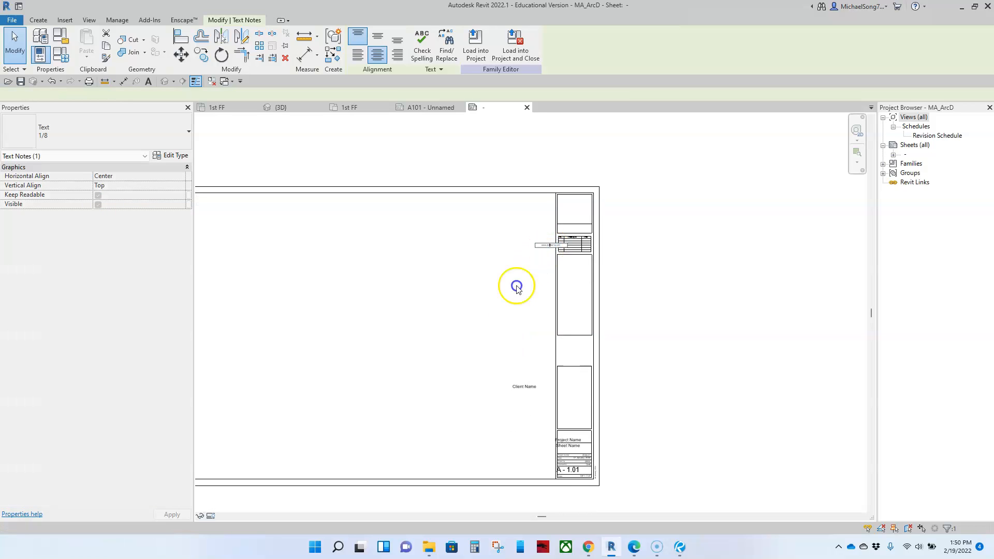
{"action": "left_click", "coordinate": [512, 306]}
{"action": "left_click", "coordinate": [518, 299]}
{"action": "left_click", "coordinate": [539, 244]}
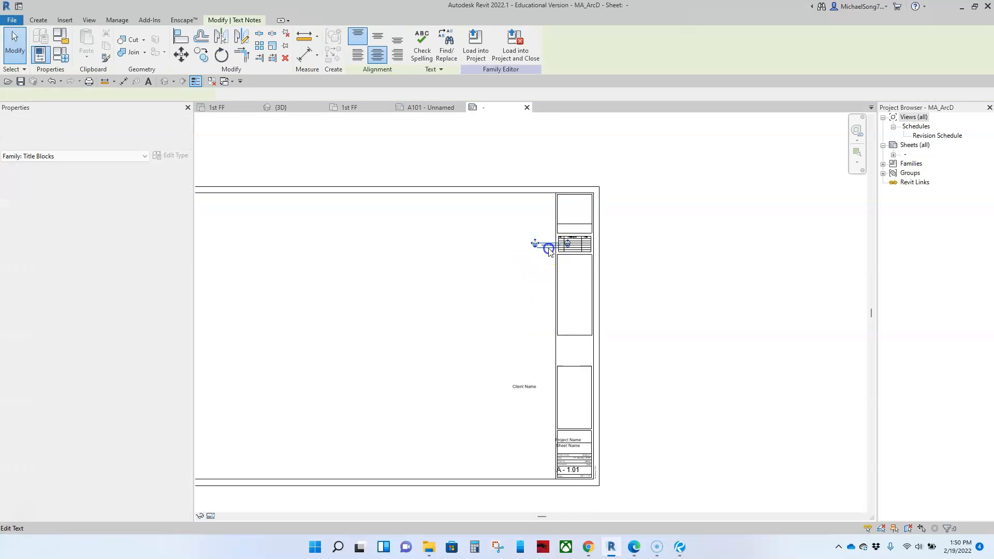
Move the web address text onto the empty sheet area, centred just above the Client Name label.
{"action": "scroll", "coordinate": [511, 289], "scroll_direction": "up", "scroll_amount": 5}
{"action": "left_click_drag", "start_coordinate": [430, 222], "coordinate": [406, 401]}
{"action": "scroll", "coordinate": [362, 395], "scroll_direction": "down", "scroll_amount": 5}
{"action": "middle_click_drag", "start_coordinate": [406, 401], "coordinate": [479, 276]}
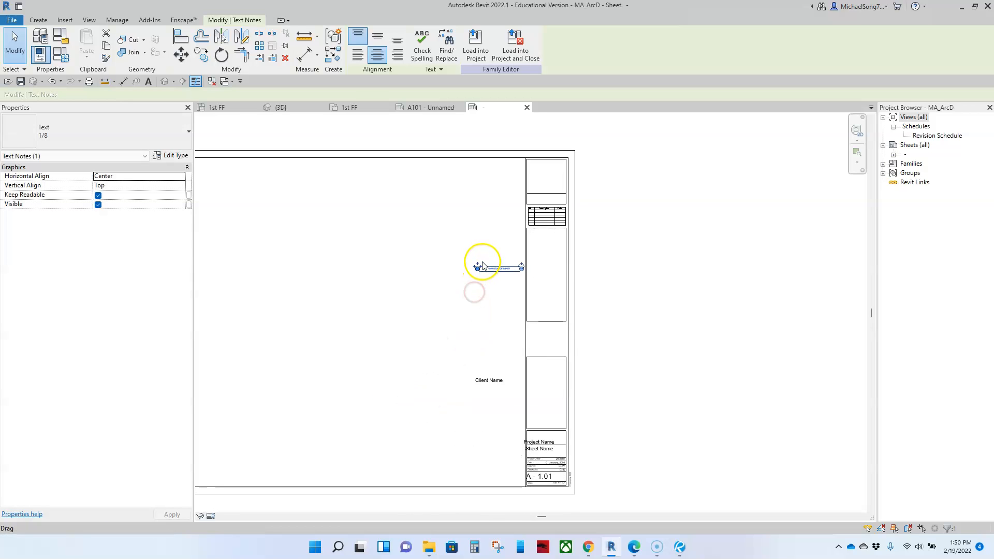
{"action": "scroll", "coordinate": [484, 267], "scroll_direction": "up", "scroll_amount": 4}
{"action": "left_click_drag", "start_coordinate": [454, 272], "coordinate": [420, 442]}
{"action": "scroll", "coordinate": [420, 442], "scroll_direction": "down", "scroll_amount": 2}
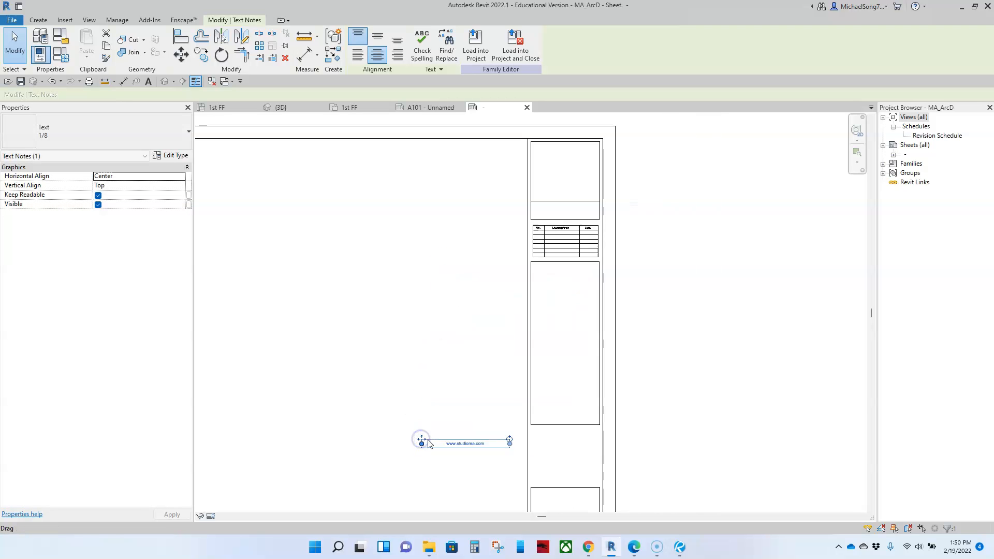
{"action": "middle_click_drag", "start_coordinate": [420, 441], "coordinate": [495, 281]}
{"action": "left_click_drag", "start_coordinate": [514, 360], "coordinate": [521, 303], "text": "ctrl"}
{"action": "left_click", "coordinate": [502, 347]}
{"action": "middle_click_drag", "start_coordinate": [460, 311], "coordinate": [468, 277]}
{"action": "scroll", "coordinate": [522, 243], "scroll_direction": "up", "scroll_amount": 2}
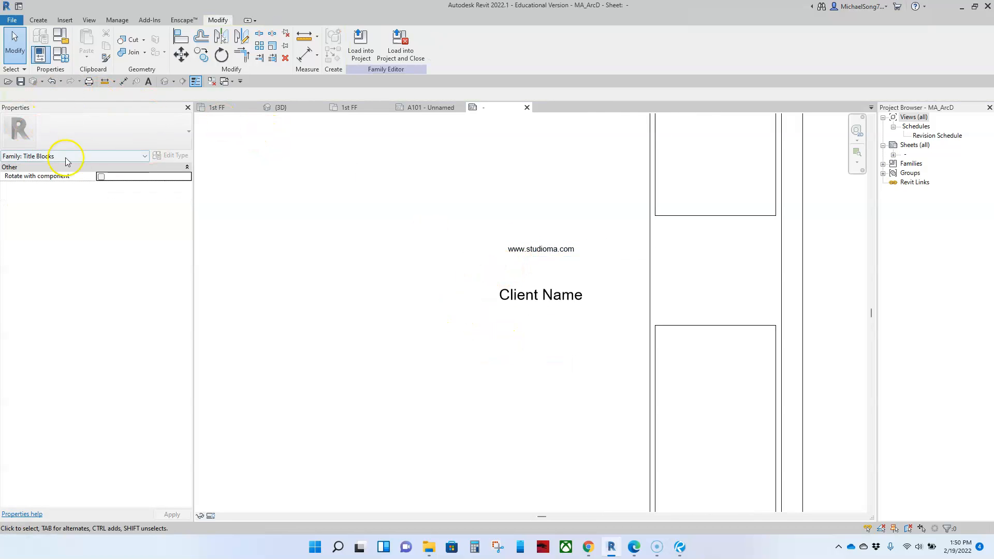
Compare the text note with the Client Name label and narrow the web address text's frame closer to its wording.
{"action": "left_click", "coordinate": [531, 255]}
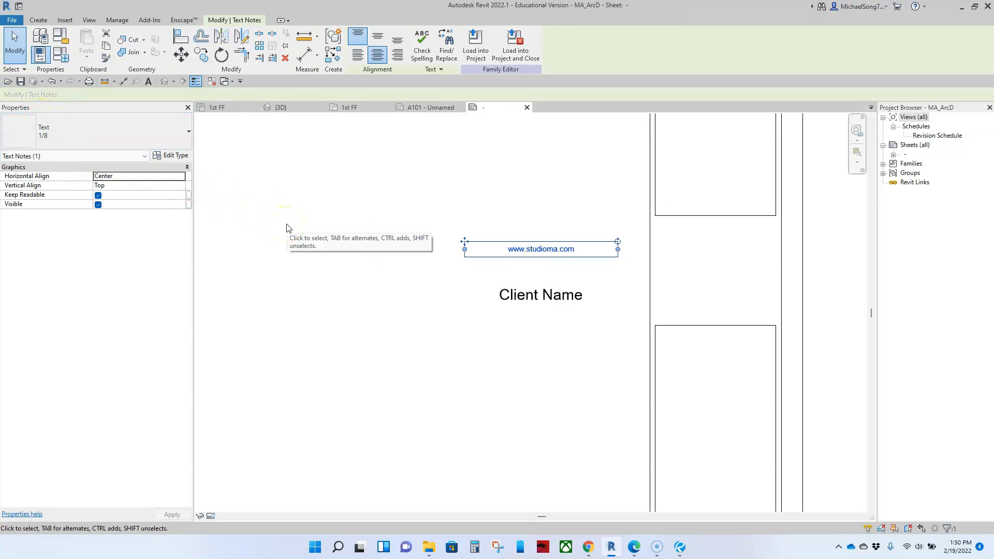
{"action": "left_click", "coordinate": [520, 306]}
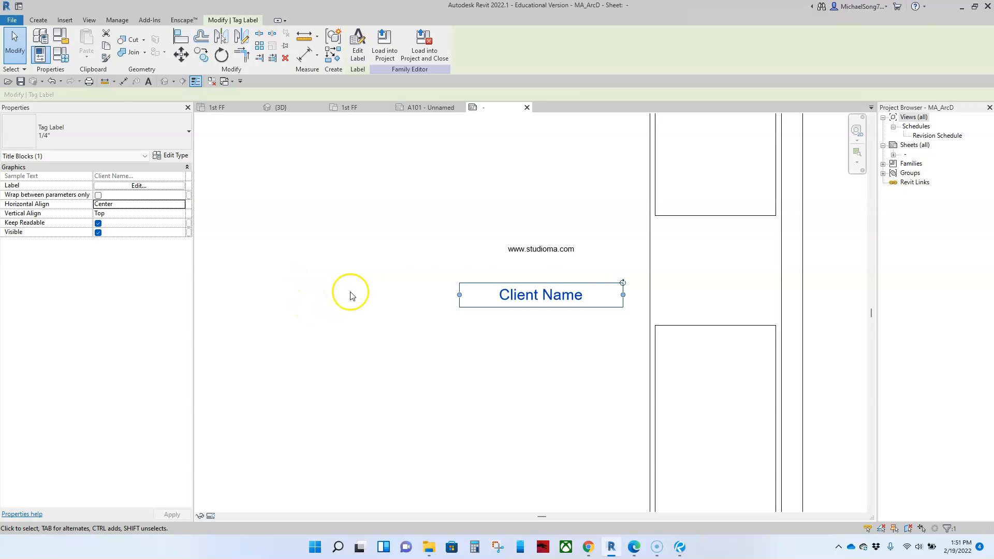
{"action": "left_click", "coordinate": [545, 259]}
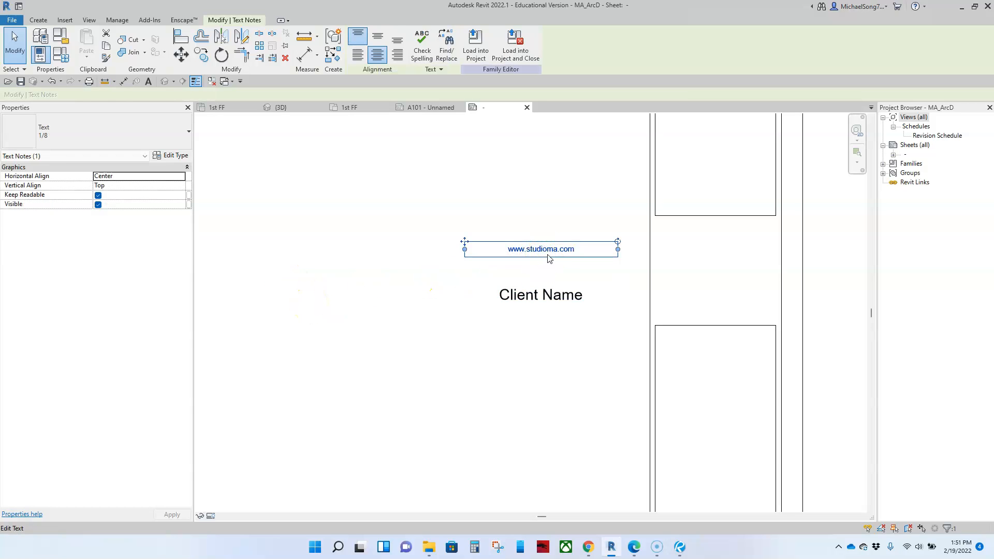
{"action": "left_click_drag", "start_coordinate": [620, 250], "coordinate": [595, 250]}
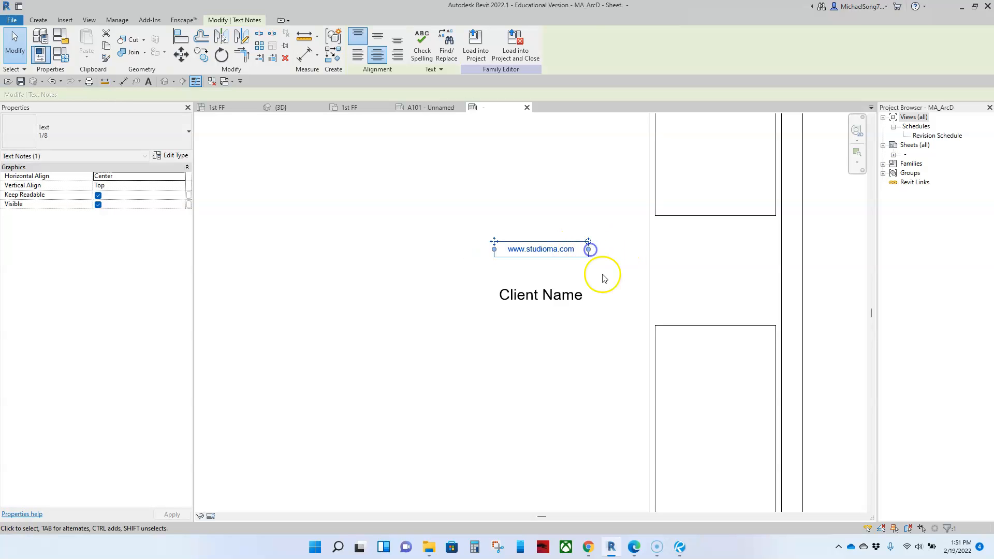
{"action": "left_click", "coordinate": [580, 332]}
Examine the Client Name label's type properties and the parameters available in its label definition.
{"action": "left_click", "coordinate": [559, 305]}
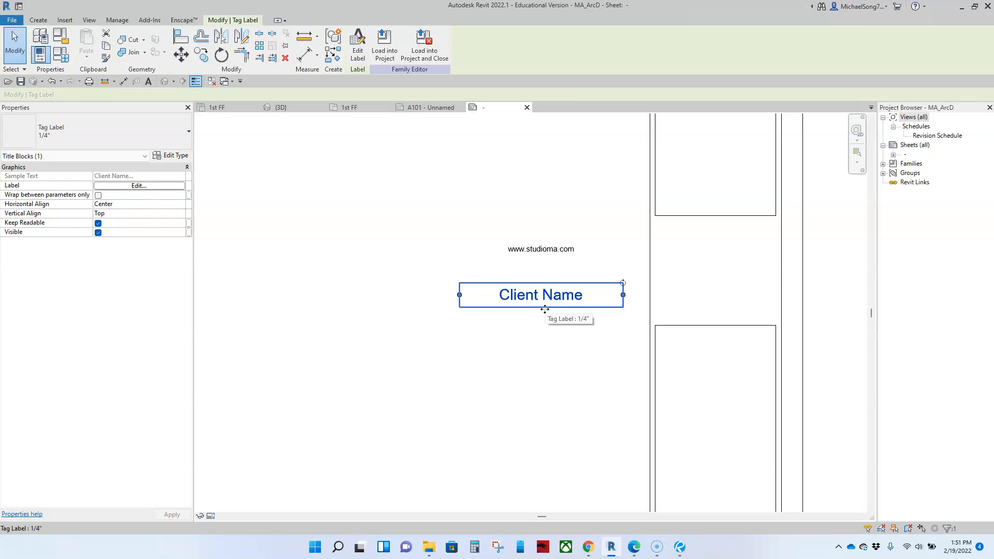
{"action": "left_click", "coordinate": [492, 305]}
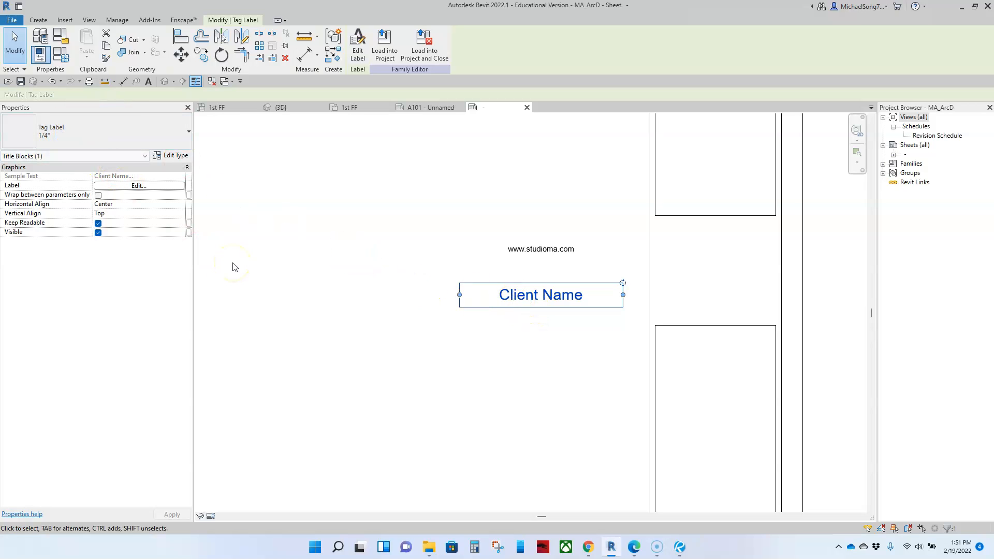
{"action": "left_click", "coordinate": [181, 157]}
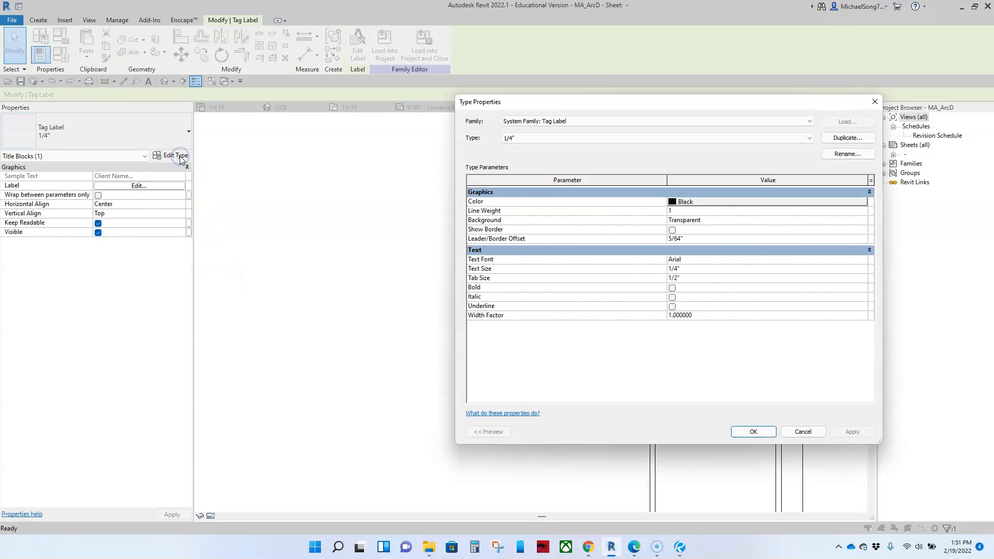
{"action": "left_click", "coordinate": [875, 102]}
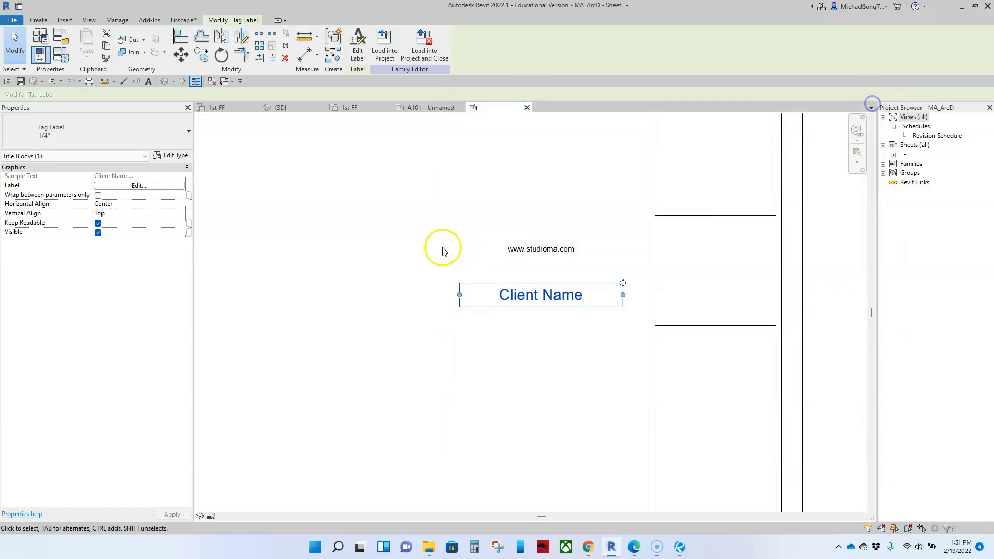
{"action": "left_click", "coordinate": [138, 186]}
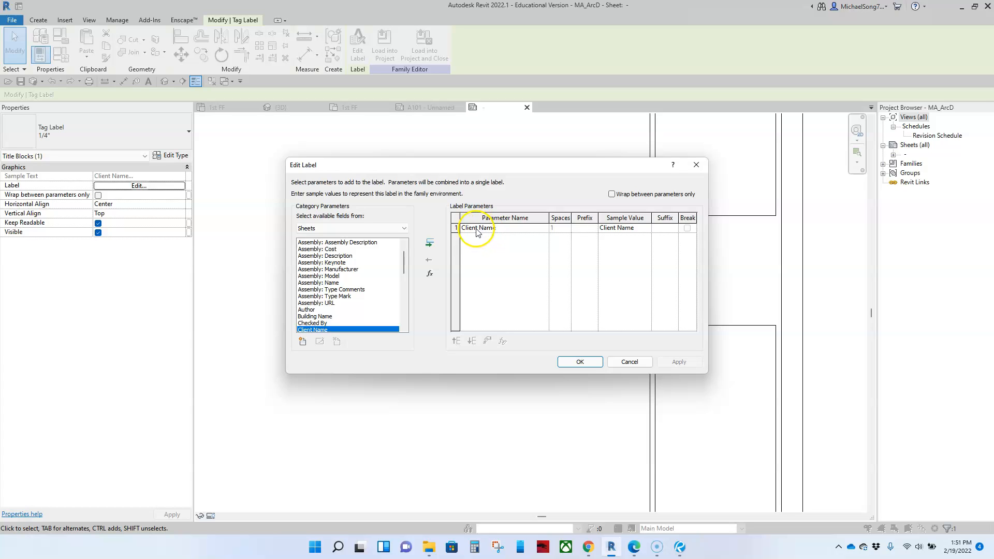
{"action": "scroll", "coordinate": [332, 307], "scroll_direction": "down", "scroll_amount": 2}
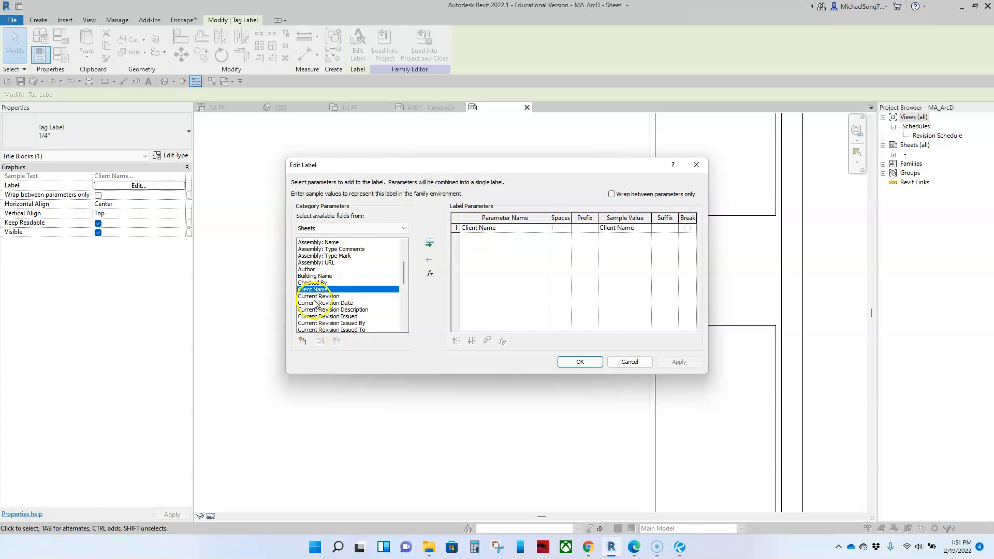
{"action": "scroll", "coordinate": [315, 303], "scroll_direction": "up", "scroll_amount": 3}
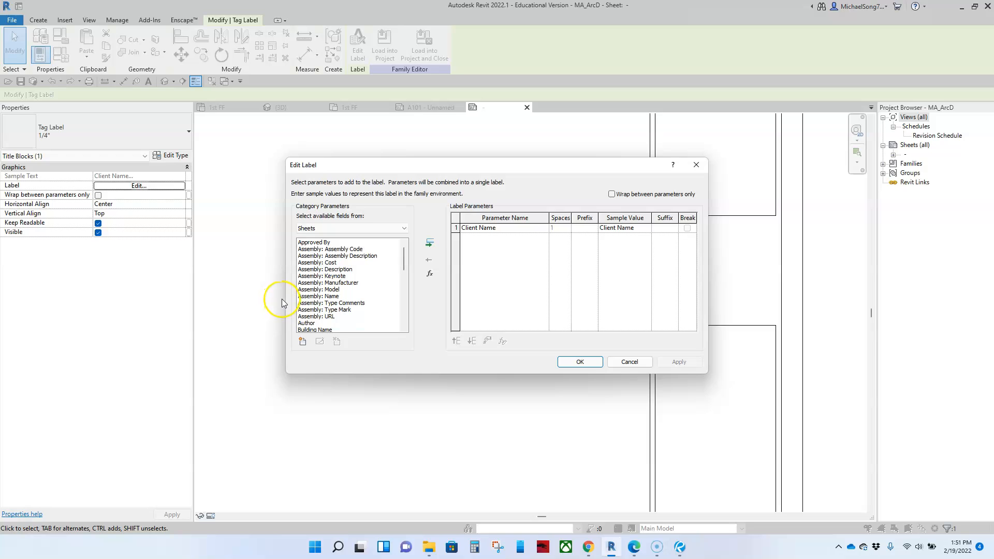
{"action": "left_click", "coordinate": [580, 362]}
{"action": "left_click", "coordinate": [550, 361]}
Move the Client Name label down the empty sheet area, beside the Project Name label.
{"action": "scroll", "coordinate": [515, 413], "scroll_direction": "down", "scroll_amount": 2}
{"action": "middle_click_drag", "start_coordinate": [514, 413], "coordinate": [521, 309]}
{"action": "left_click", "coordinate": [558, 223]}
{"action": "left_click_drag", "start_coordinate": [548, 228], "coordinate": [531, 355]}
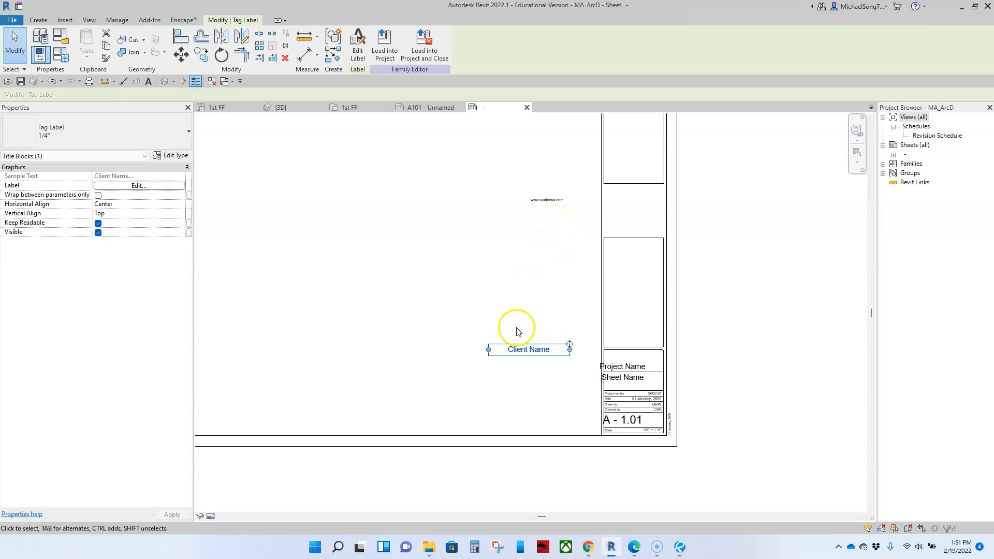
{"action": "middle_click_drag", "start_coordinate": [539, 285], "coordinate": [506, 337]}
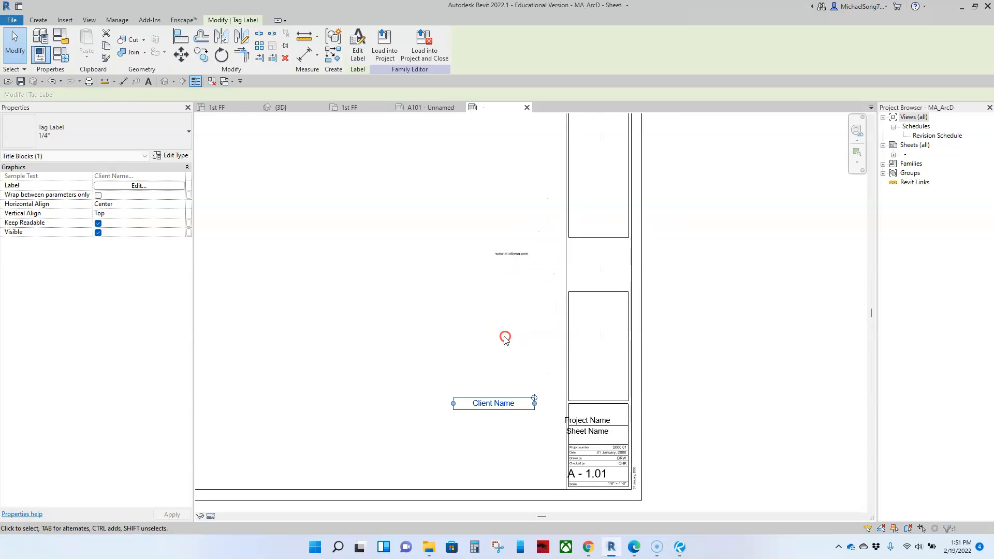
{"action": "scroll", "coordinate": [506, 336], "scroll_direction": "down", "scroll_amount": 1}
{"action": "scroll", "coordinate": [512, 316], "scroll_direction": "down", "scroll_amount": 1}
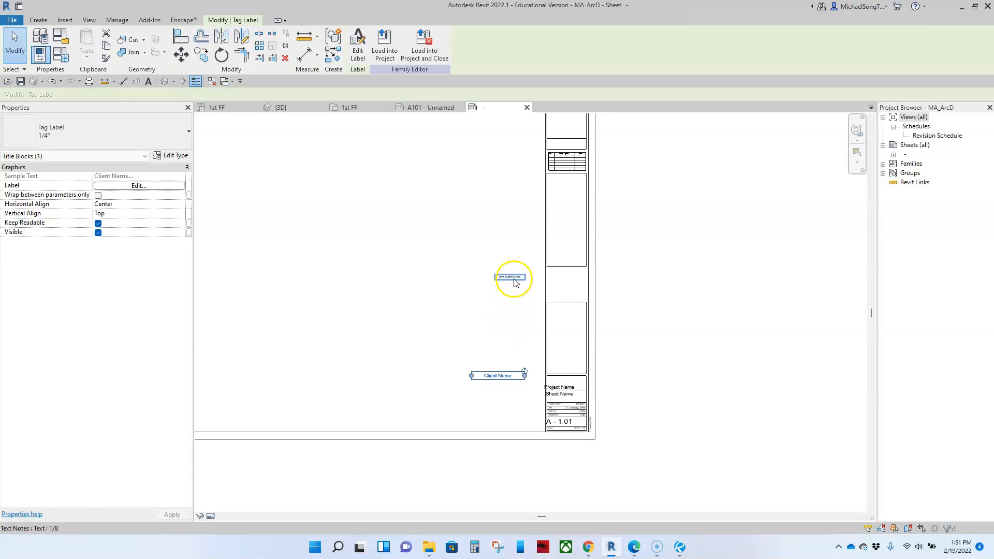
Move the web address text up and closer to the title strip, level with the tall middle box.
{"action": "left_click", "coordinate": [512, 280]}
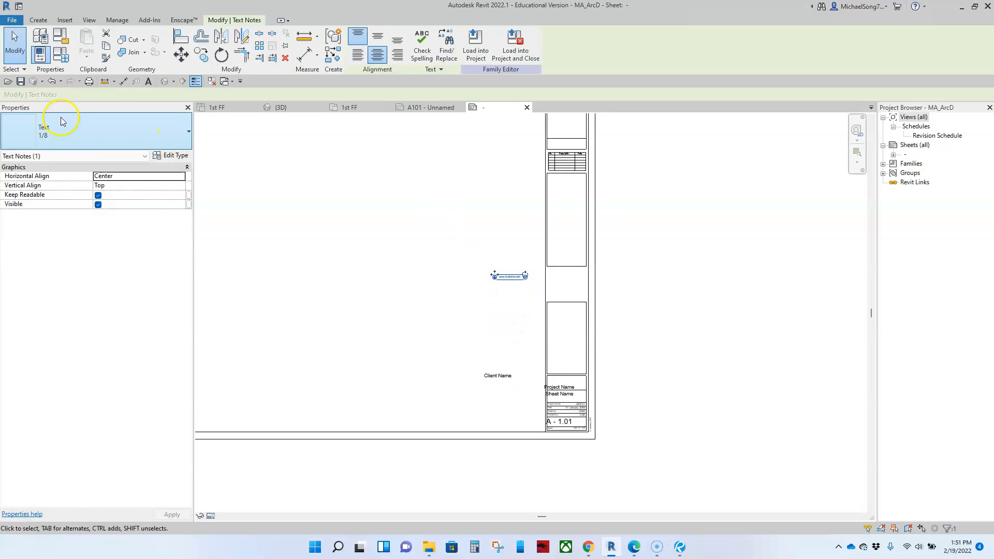
{"action": "middle_click_drag", "start_coordinate": [430, 304], "coordinate": [402, 352]}
{"action": "left_click", "coordinate": [477, 325]}
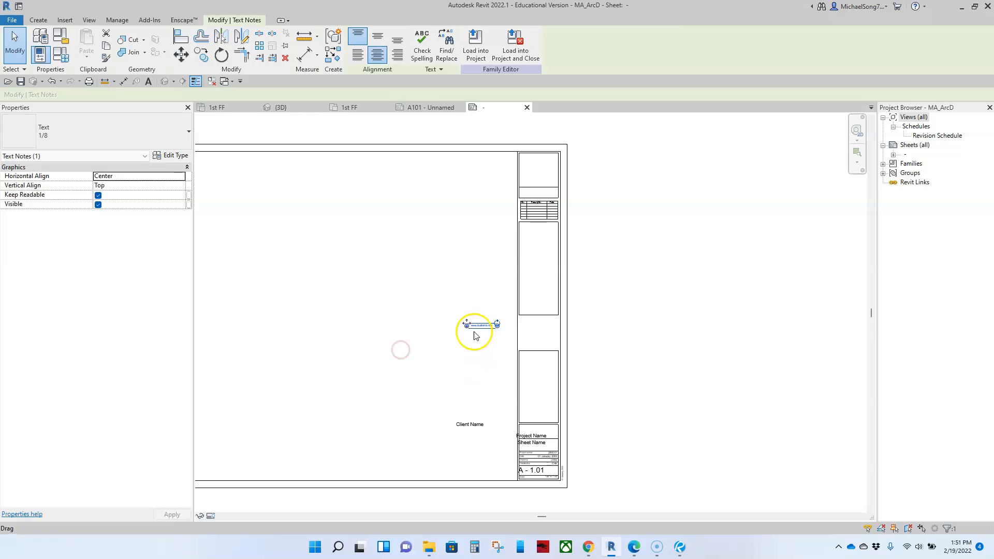
{"action": "left_click_drag", "start_coordinate": [468, 325], "coordinate": [415, 317]}
{"action": "left_click", "coordinate": [431, 347]}
{"action": "scroll", "coordinate": [476, 325], "scroll_direction": "up", "scroll_amount": 3}
{"action": "left_click", "coordinate": [476, 326]}
{"action": "left_click_drag", "start_coordinate": [477, 327], "coordinate": [561, 200]}
{"action": "scroll", "coordinate": [555, 223], "scroll_direction": "down", "scroll_amount": 3}
{"action": "middle_click_drag", "start_coordinate": [555, 227], "coordinate": [492, 317]}
Narrow the web address text's frame so it ends at the title strip's inner edge.
{"action": "double_click", "coordinate": [492, 303]}
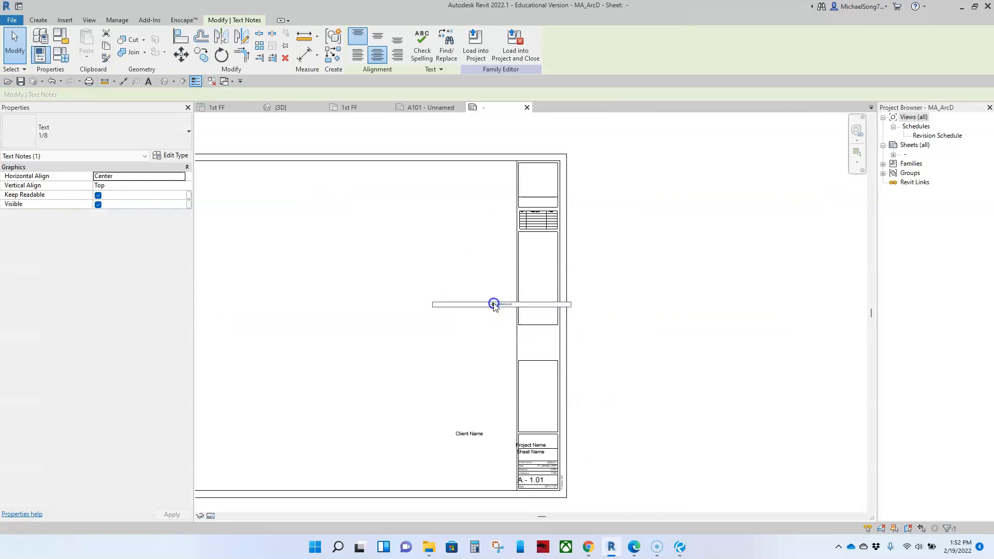
{"action": "left_click", "coordinate": [462, 346]}
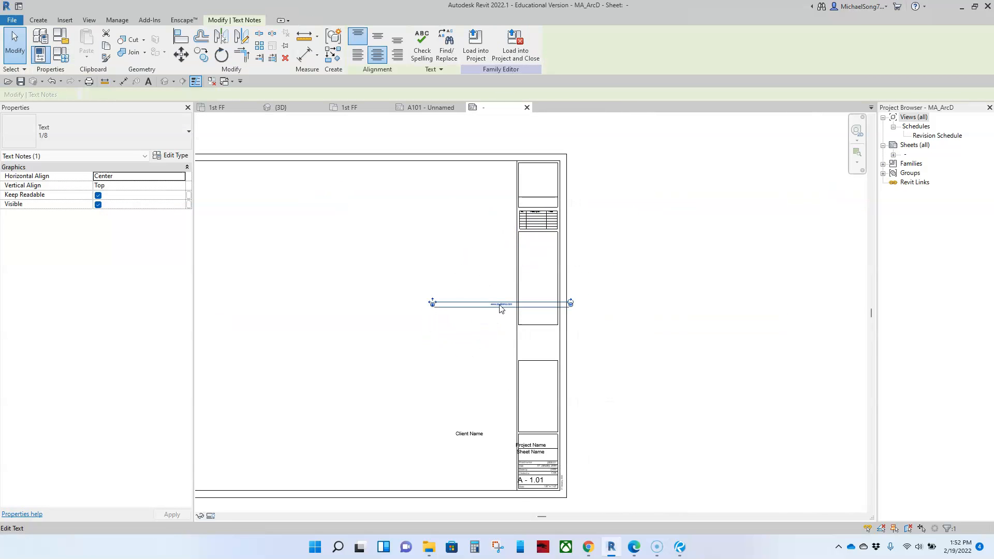
{"action": "double_click", "coordinate": [498, 305]}
{"action": "left_click", "coordinate": [454, 334]}
{"action": "double_click", "coordinate": [476, 305]}
{"action": "left_click", "coordinate": [484, 279]}
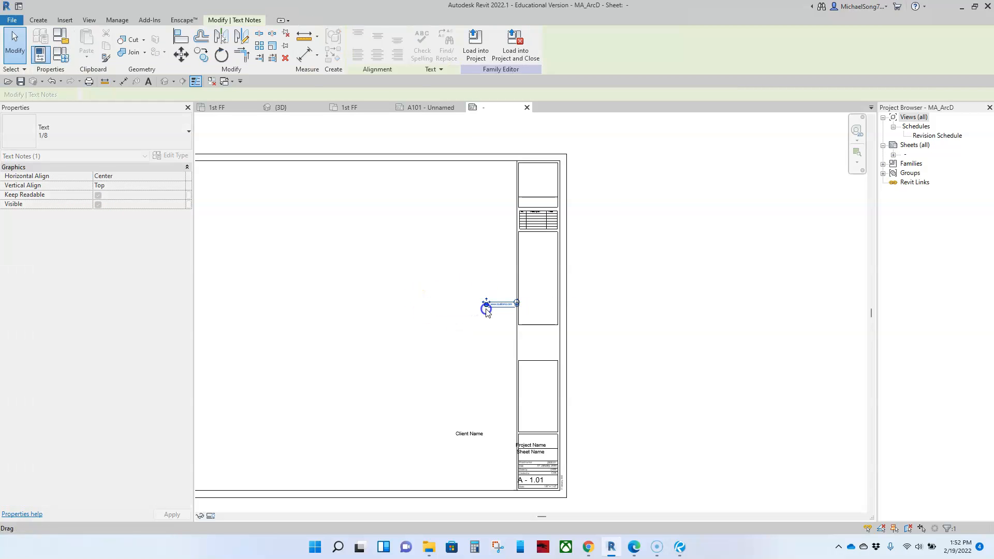
{"action": "left_click", "coordinate": [511, 354]}
Move the web address text into the upper part of the tall box beneath the revision schedule.
{"action": "scroll", "coordinate": [508, 336], "scroll_direction": "up", "scroll_amount": 5}
{"action": "left_click", "coordinate": [417, 384]}
{"action": "left_click_drag", "start_coordinate": [417, 383], "coordinate": [554, 175]}
{"action": "scroll", "coordinate": [528, 222], "scroll_direction": "down", "scroll_amount": 3}
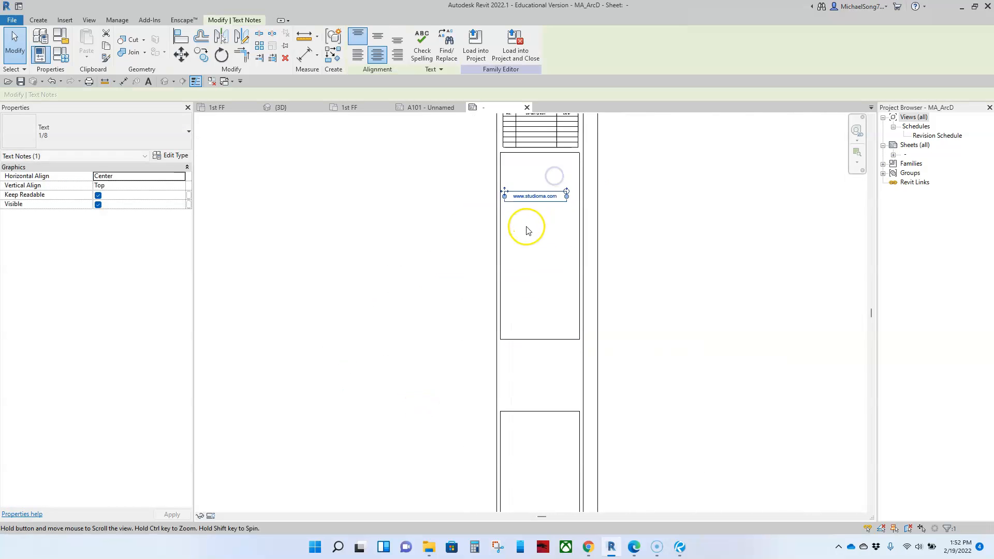
Move the web address text out of the tall box into the narrow cell directly above the revision schedule.
{"action": "middle_click_drag", "start_coordinate": [528, 226], "coordinate": [475, 355]}
{"action": "left_click", "coordinate": [476, 355]}
{"action": "left_click", "coordinate": [477, 330]}
{"action": "left_click_drag", "start_coordinate": [477, 330], "coordinate": [486, 228], "text": "ctrl"}
{"action": "left_click", "coordinate": [331, 317]}
Move the Project Name label out of the title strip onto the empty sheet area above the Client Name label.
{"action": "scroll", "coordinate": [340, 327], "scroll_direction": "down", "scroll_amount": 6}
{"action": "middle_click_drag", "start_coordinate": [351, 355], "coordinate": [423, 246]}
{"action": "scroll", "coordinate": [422, 339], "scroll_direction": "up", "scroll_amount": 1}
{"action": "scroll", "coordinate": [423, 344], "scroll_direction": "up", "scroll_amount": 2}
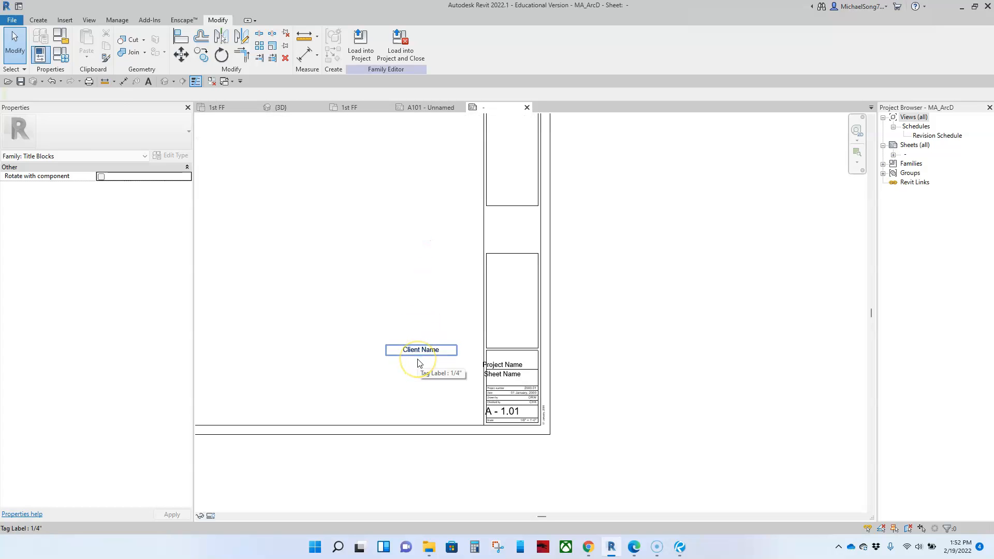
{"action": "scroll", "coordinate": [422, 359], "scroll_direction": "down", "scroll_amount": 2}
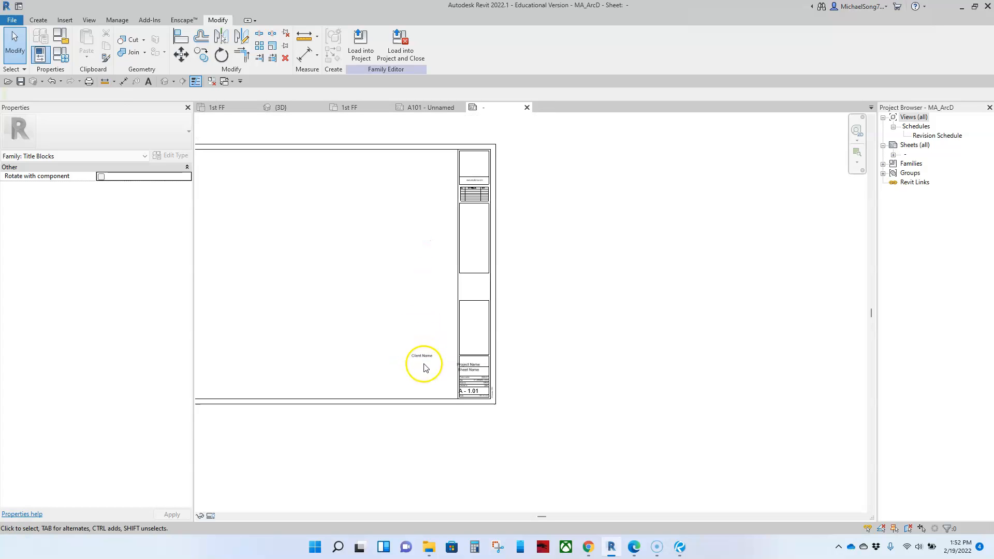
{"action": "scroll", "coordinate": [435, 368], "scroll_direction": "up", "scroll_amount": 5}
{"action": "left_click_drag", "start_coordinate": [450, 336], "coordinate": [310, 181]}
Centre the Sheet Name label across the title strip and narrow its frame to fit within the box's side edges.
{"action": "left_click", "coordinate": [431, 348]}
{"action": "left_click_drag", "start_coordinate": [430, 349], "coordinate": [450, 354]}
{"action": "scroll", "coordinate": [450, 354], "scroll_direction": "down", "scroll_amount": 2}
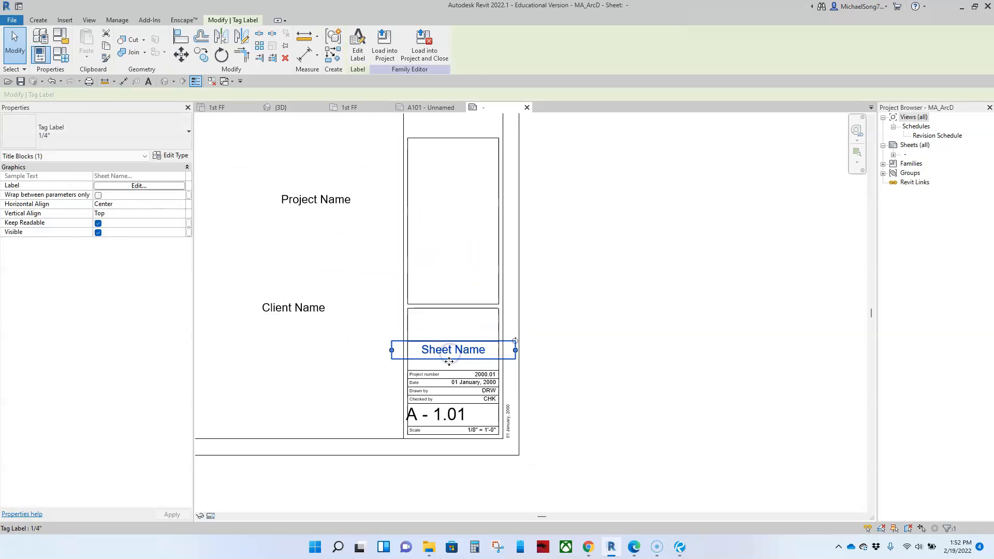
{"action": "scroll", "coordinate": [449, 355], "scroll_direction": "up", "scroll_amount": 4}
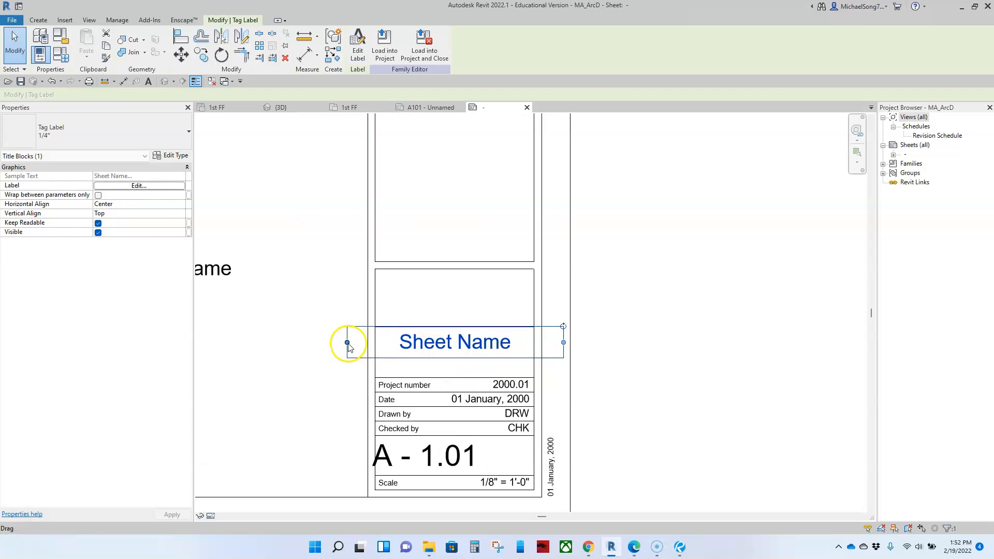
{"action": "left_click_drag", "start_coordinate": [346, 343], "coordinate": [378, 343]}
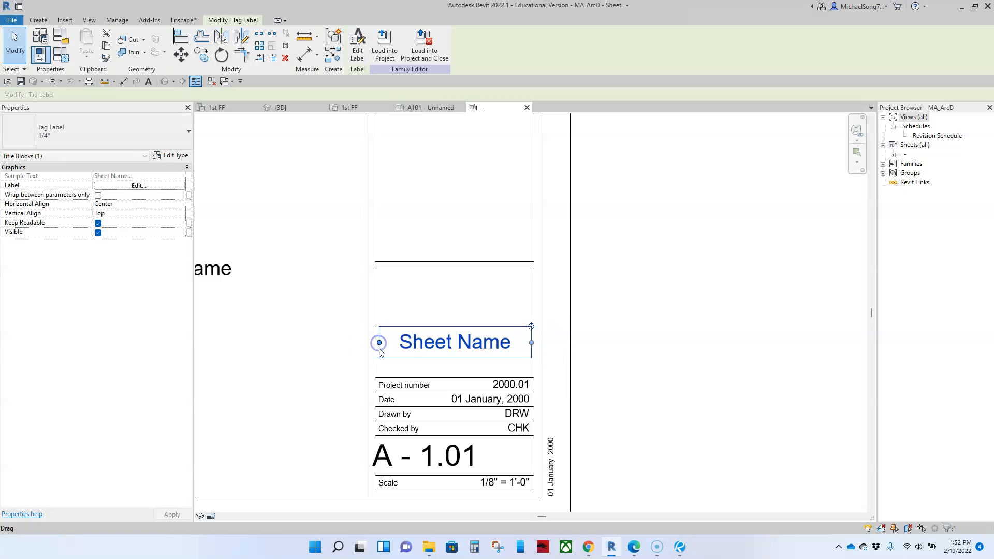
{"action": "left_click", "coordinate": [590, 330]}
Move the Sheet Name label to the upper part of its box and delete the dividing line below it.
{"action": "left_click", "coordinate": [454, 343]}
{"action": "left_click_drag", "start_coordinate": [453, 343], "coordinate": [461, 291]}
{"action": "left_click", "coordinate": [540, 344]}
{"action": "left_click", "coordinate": [439, 328]}
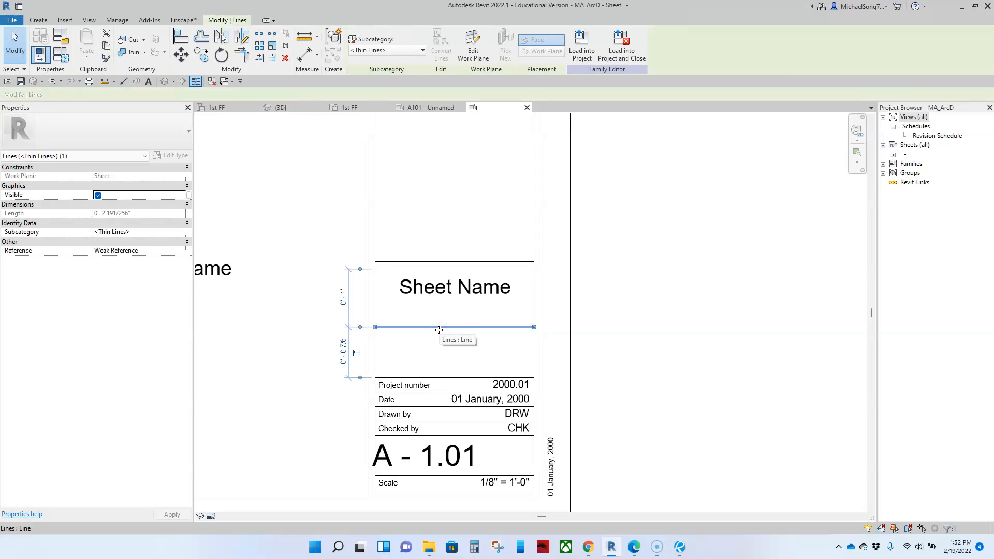
{"action": "key", "text": "Delete"}
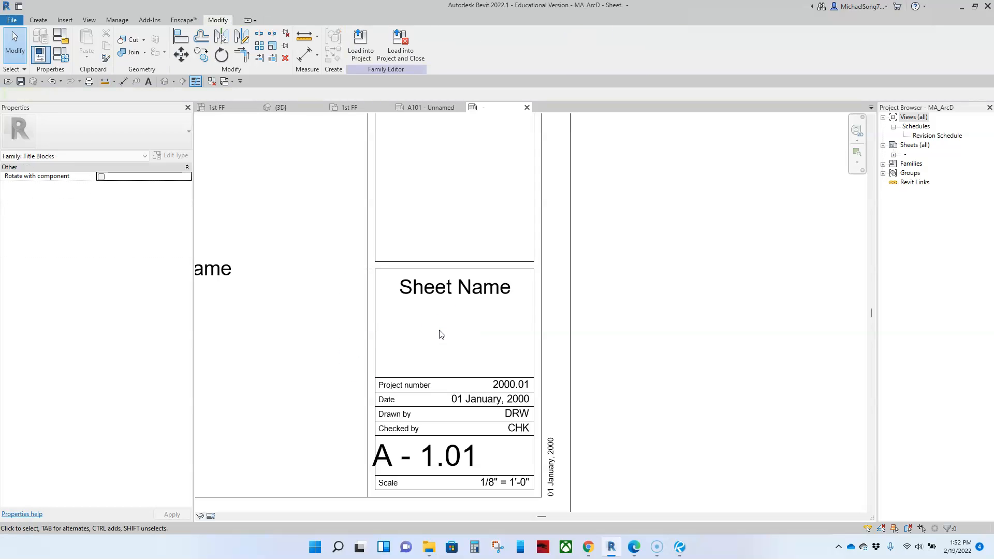
{"action": "left_click", "coordinate": [452, 300]}
{"action": "key", "text": "Escape"}
Shorten the two empty boxes by lowering the lower one's top edge and raising the upper one's bottom edge to about 5 1/4 inches tall.
{"action": "scroll", "coordinate": [446, 326], "scroll_direction": "down", "scroll_amount": 4}
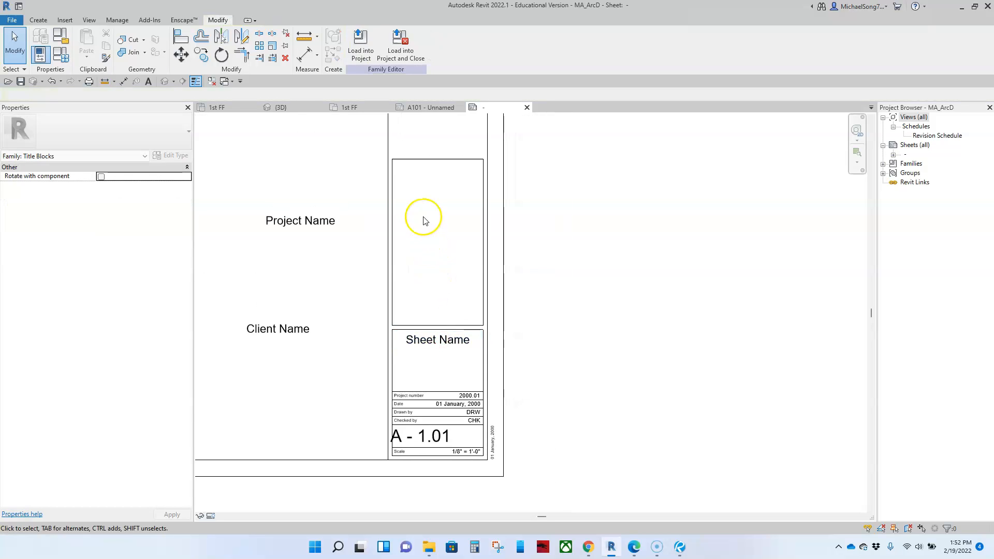
{"action": "scroll", "coordinate": [435, 237], "scroll_direction": "down", "scroll_amount": 3}
{"action": "left_click_drag", "start_coordinate": [429, 247], "coordinate": [438, 274]}
{"action": "left_click", "coordinate": [499, 318]}
{"action": "scroll", "coordinate": [488, 368], "scroll_direction": "down", "scroll_amount": 2}
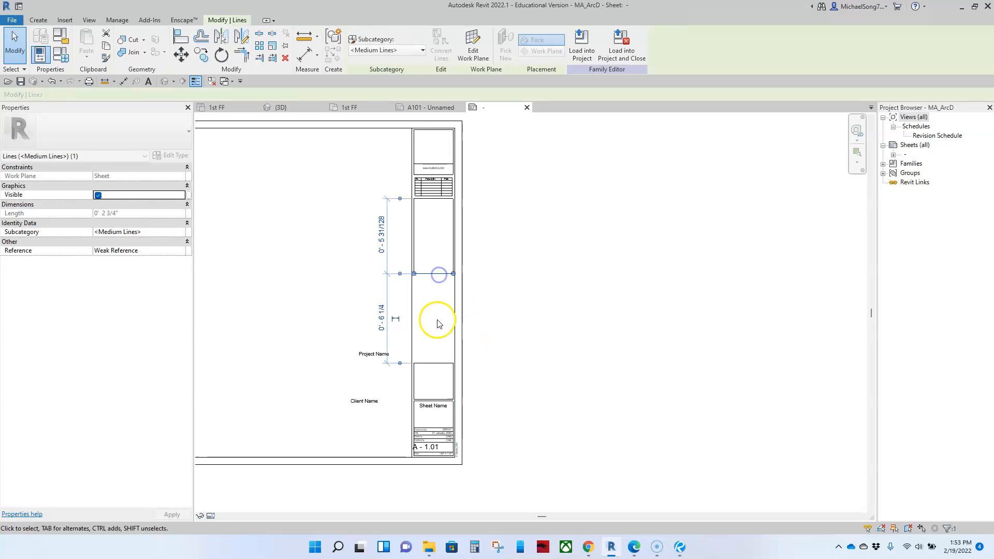
{"action": "left_click", "coordinate": [437, 324]}
Copy the four lines of the empty box above the Sheet Name box straight up, leaving a small gap between them.
{"action": "left_click_drag", "start_coordinate": [395, 329], "coordinate": [468, 401]}
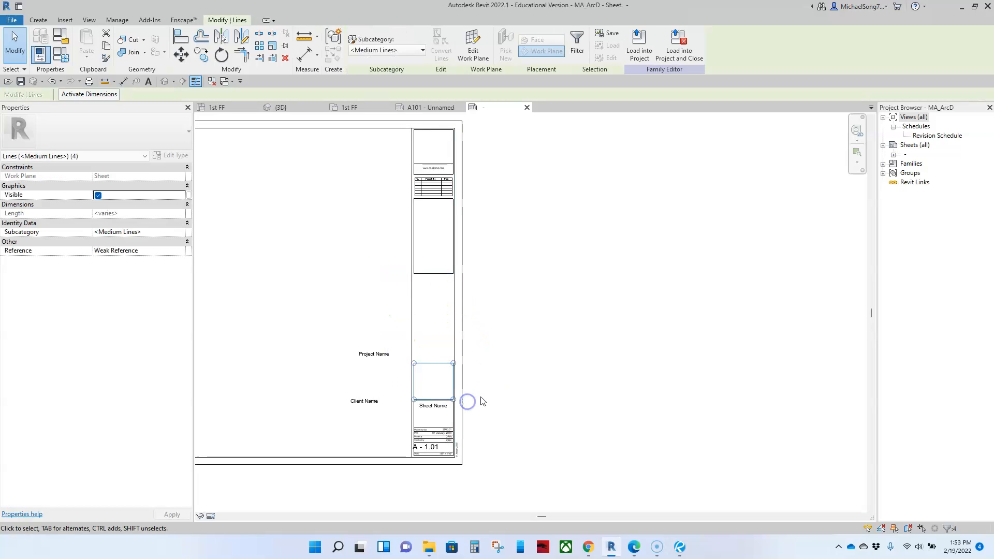
{"action": "scroll", "coordinate": [481, 401], "scroll_direction": "up", "scroll_amount": 3}
{"action": "key", "text": "c"}
{"action": "key", "text": "o"}
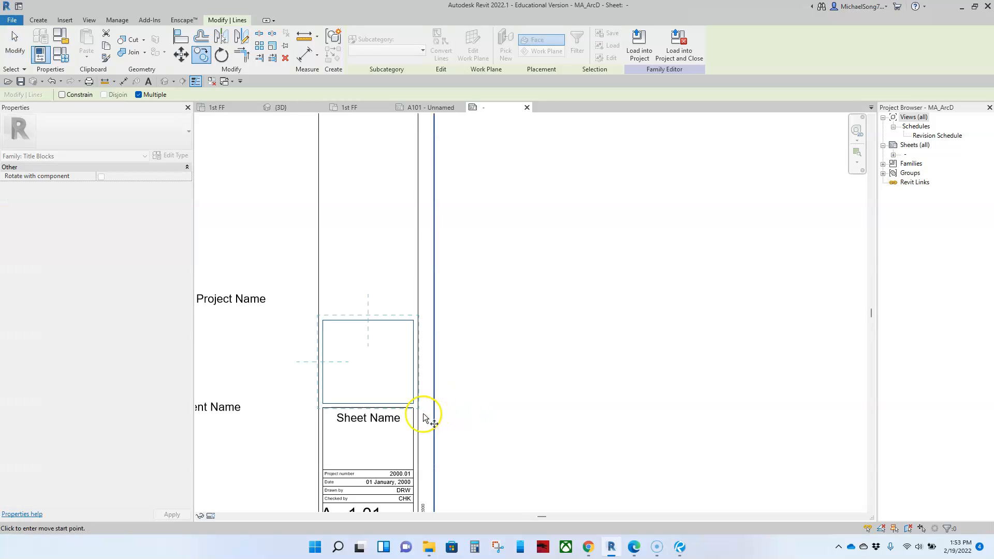
{"action": "left_click", "coordinate": [323, 403]}
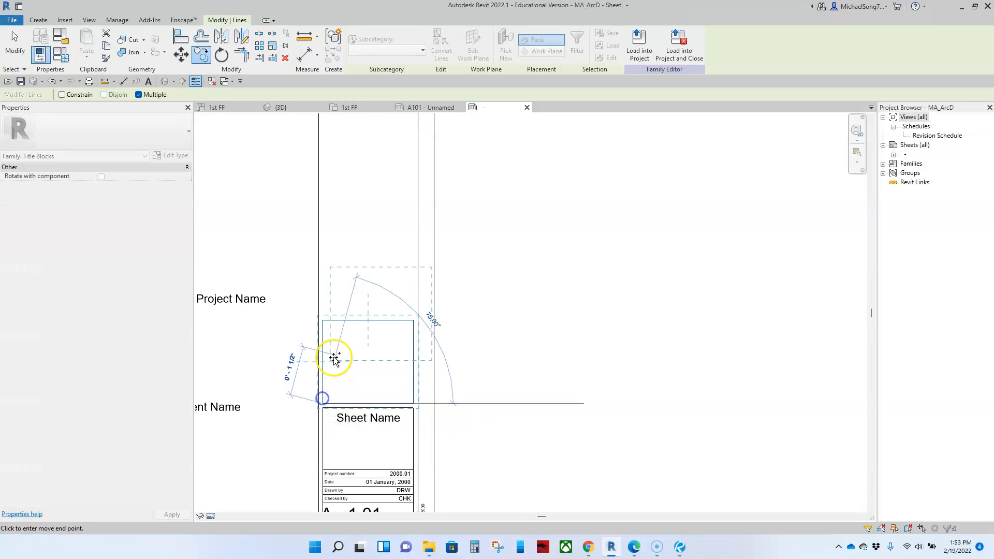
{"action": "left_click", "coordinate": [324, 313]}
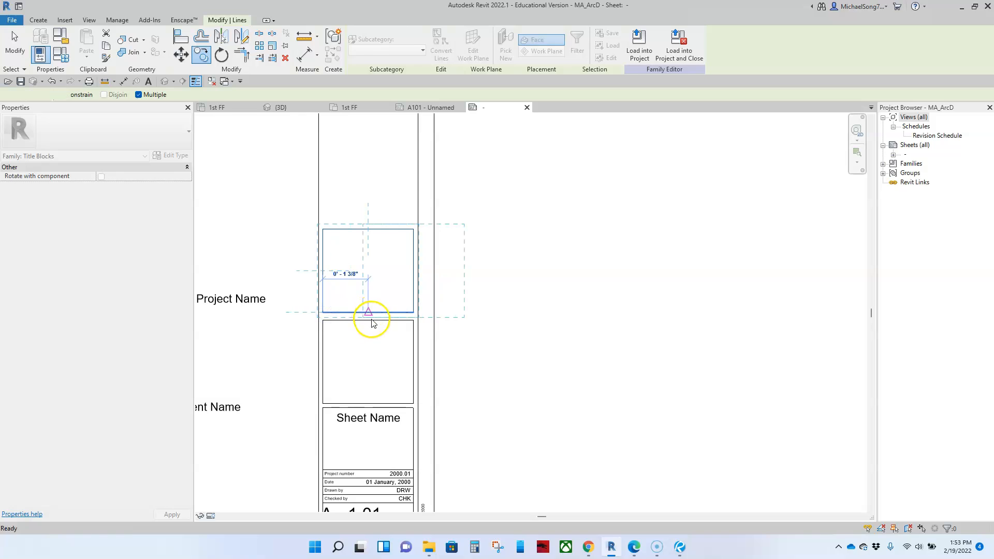
{"action": "key", "text": "Escape"}
{"action": "key", "text": "Escape"}
Stretch the copied box upward to about 7 inches tall and shorten the box beneath the revision schedule, leaving a 1/2 inch gap.
{"action": "scroll", "coordinate": [379, 296], "scroll_direction": "down", "scroll_amount": 2}
{"action": "middle_click_drag", "start_coordinate": [379, 296], "coordinate": [401, 363]}
{"action": "left_click_drag", "start_coordinate": [395, 322], "coordinate": [406, 221]}
{"action": "key", "text": "Escape"}
{"action": "scroll", "coordinate": [404, 256], "scroll_direction": "down", "scroll_amount": 1}
{"action": "scroll", "coordinate": [403, 256], "scroll_direction": "down", "scroll_amount": 1}
{"action": "left_click_drag", "start_coordinate": [397, 254], "coordinate": [401, 231]}
{"action": "scroll", "coordinate": [398, 231], "scroll_direction": "up", "scroll_amount": 2}
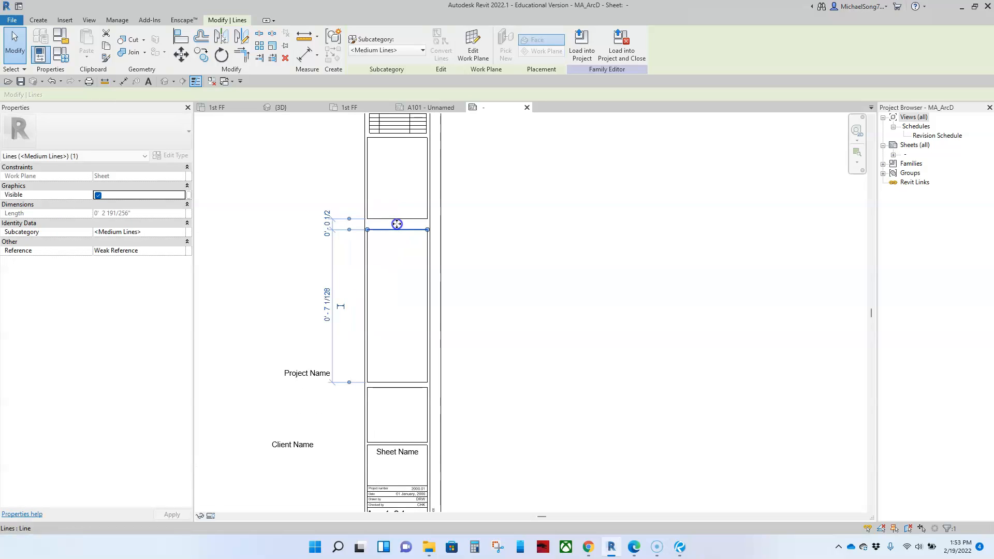
{"action": "left_click", "coordinate": [362, 295]}
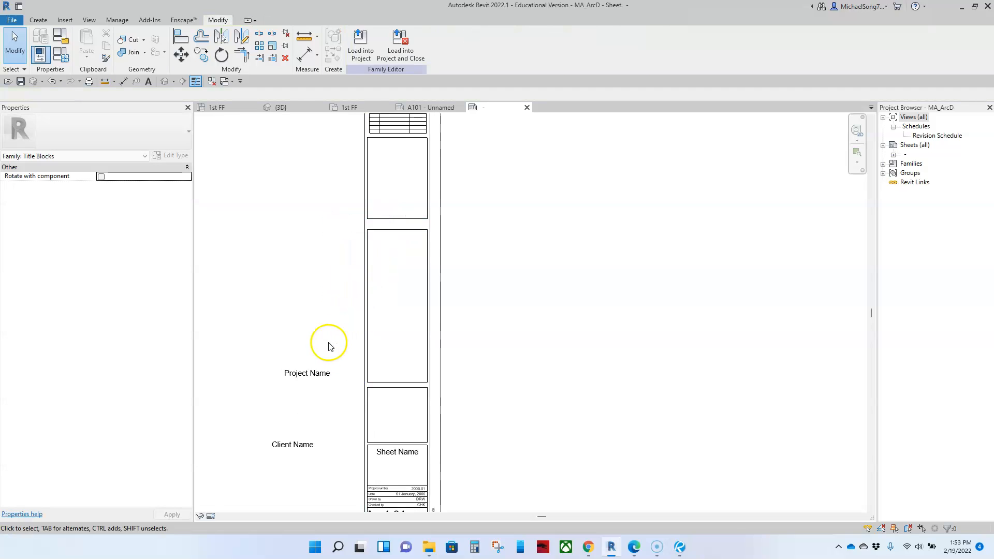
Rotate the Project Name label to read vertically and place it along the left side of the tall copied box.
{"action": "left_click", "coordinate": [317, 373]}
{"action": "left_click_drag", "start_coordinate": [348, 372], "coordinate": [293, 260]}
{"action": "left_click_drag", "start_coordinate": [307, 392], "coordinate": [378, 325]}
{"action": "left_click", "coordinate": [333, 328]}
{"action": "scroll", "coordinate": [331, 334], "scroll_direction": "down", "scroll_amount": 2}
{"action": "middle_click_drag", "start_coordinate": [336, 345], "coordinate": [458, 363]}
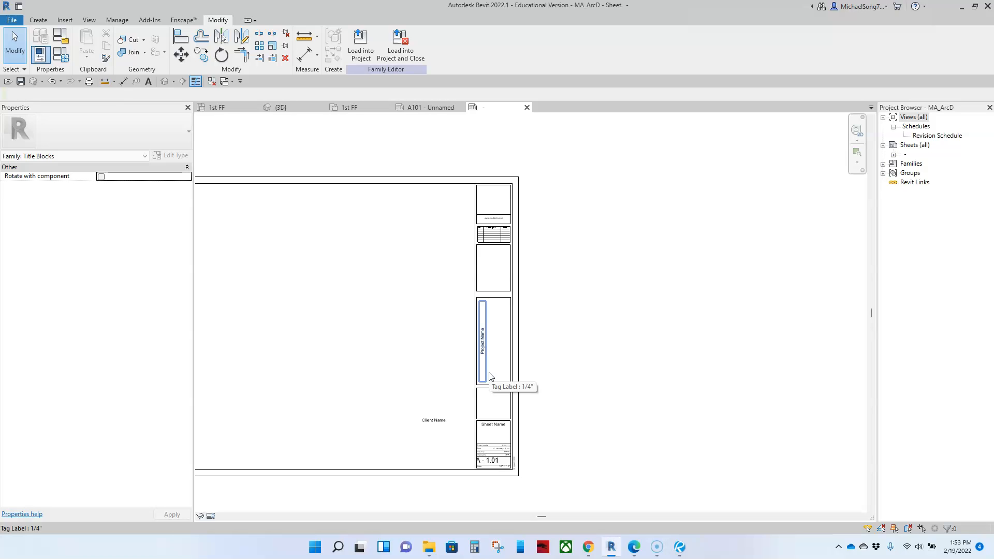
{"action": "left_click", "coordinate": [498, 275]}
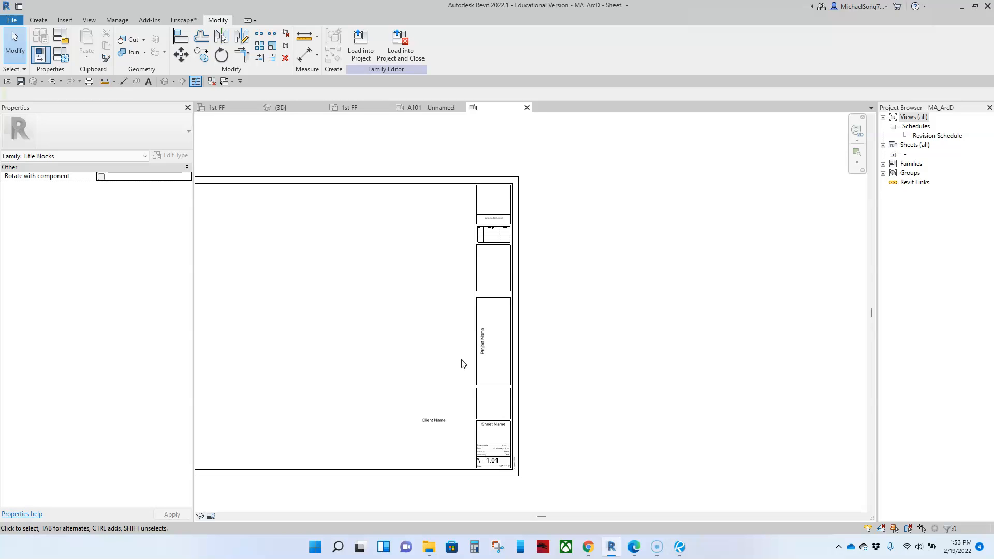
{"action": "left_click", "coordinate": [495, 339]}
{"action": "middle_click_drag", "start_coordinate": [498, 354], "coordinate": [551, 326]}
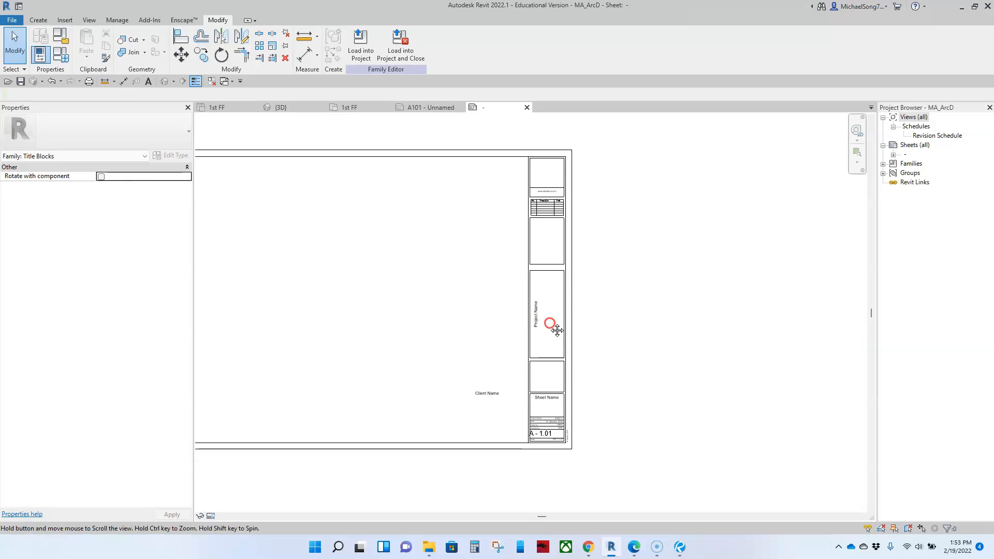
Move the Client Name label up the empty sheet area, level with the vertical Project Name label.
{"action": "left_click", "coordinate": [493, 397]}
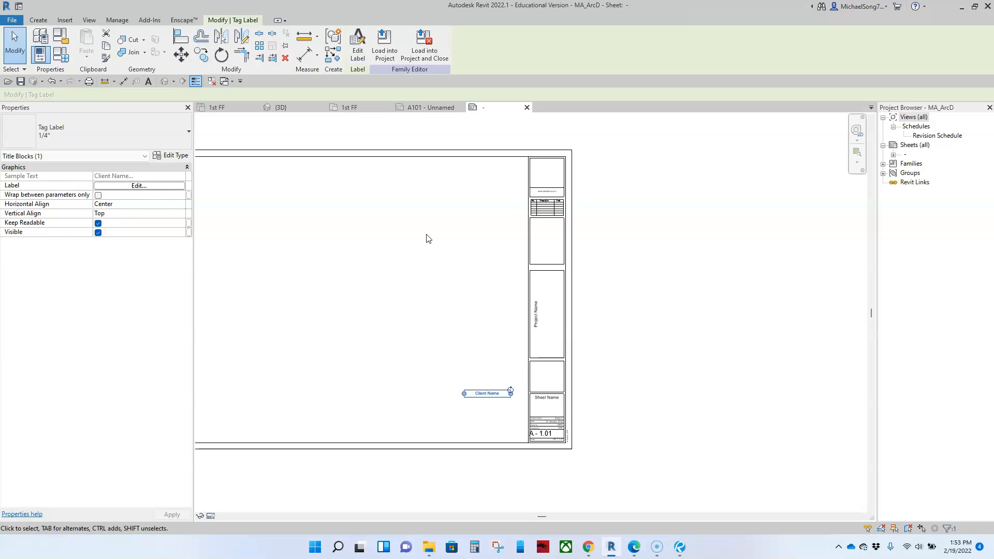
{"action": "left_click", "coordinate": [469, 394]}
{"action": "left_click_drag", "start_coordinate": [484, 386], "coordinate": [495, 320]}
{"action": "scroll", "coordinate": [495, 319], "scroll_direction": "up", "scroll_amount": 2}
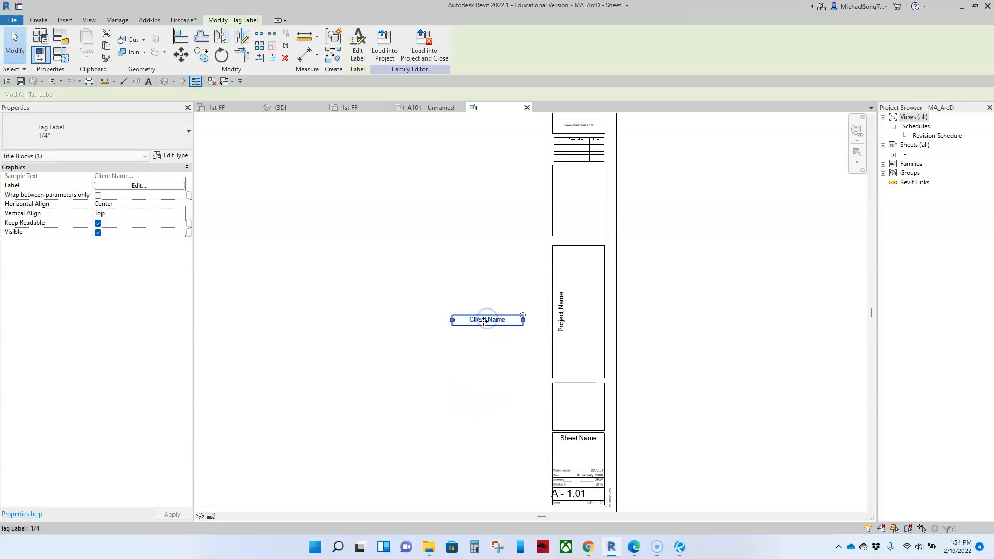
{"action": "middle_click_drag", "start_coordinate": [473, 351], "coordinate": [514, 326]}
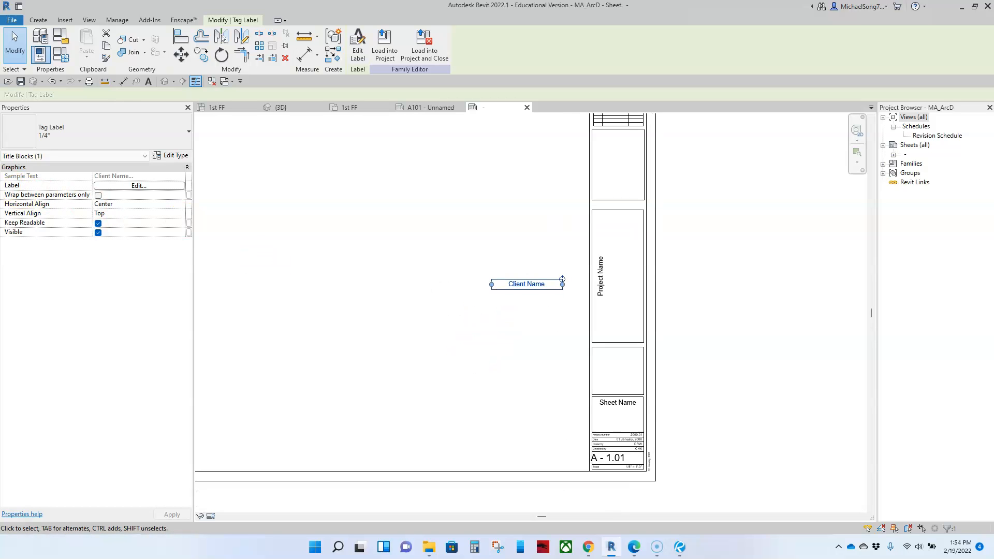
Replace the Client Name parameter in the label outside the title strip with the Project Address parameter.
{"action": "left_click", "coordinate": [138, 185]}
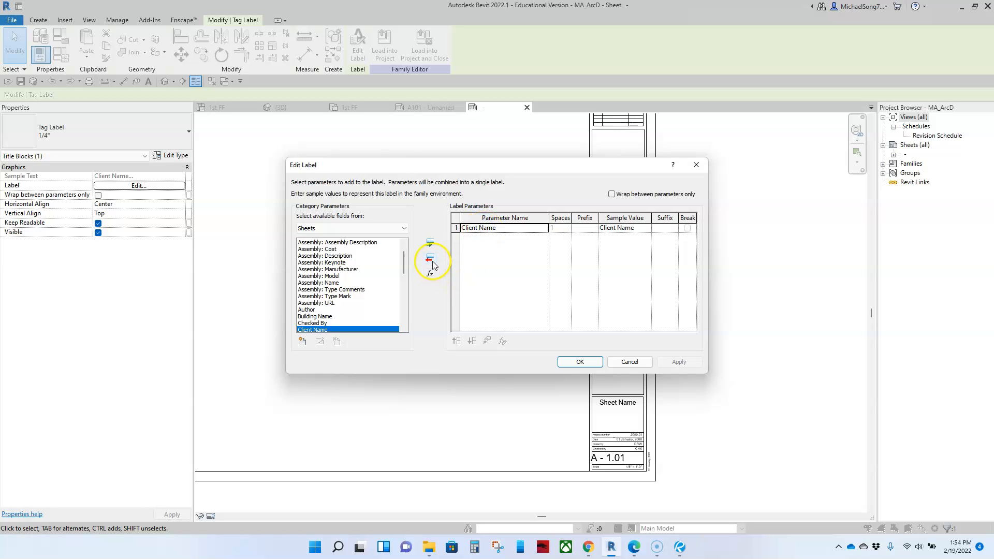
{"action": "left_click", "coordinate": [433, 264]}
{"action": "scroll", "coordinate": [364, 298], "scroll_direction": "up", "scroll_amount": 1}
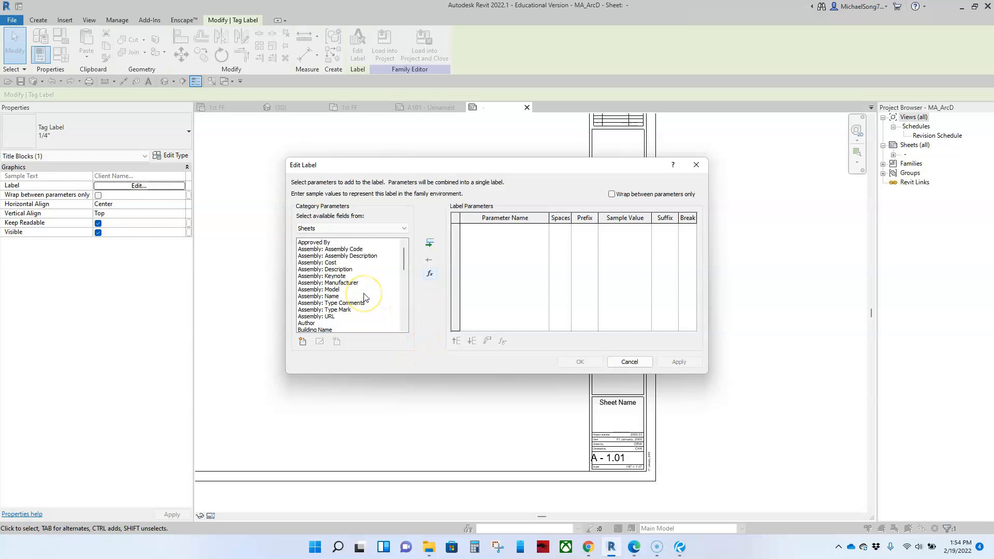
{"action": "scroll", "coordinate": [364, 298], "scroll_direction": "down", "scroll_amount": 6}
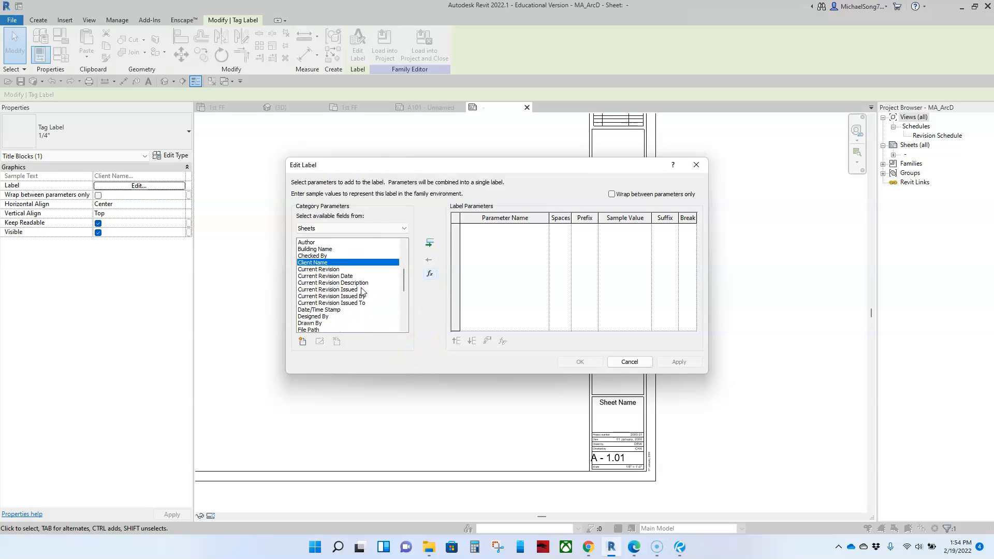
{"action": "scroll", "coordinate": [361, 291], "scroll_direction": "down", "scroll_amount": 8}
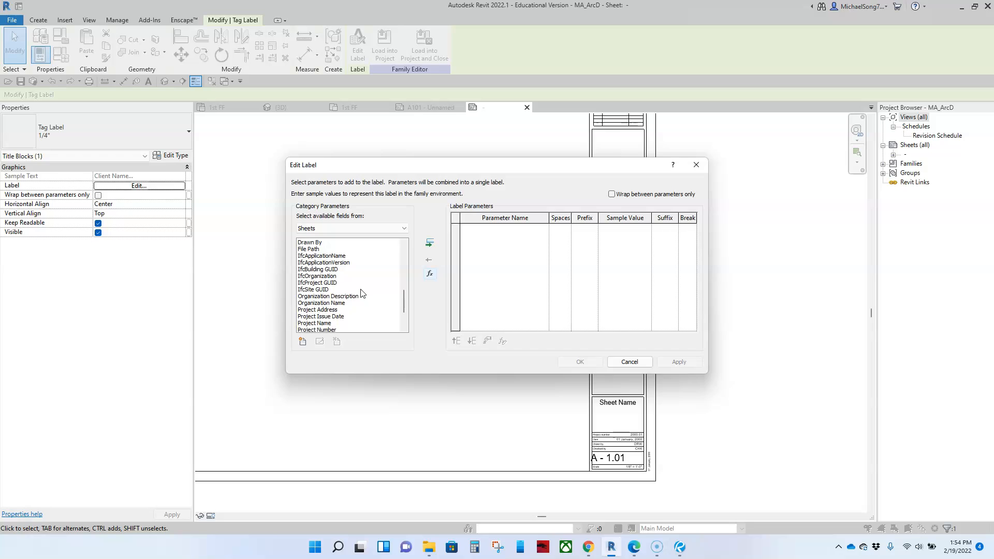
{"action": "left_click", "coordinate": [331, 310]}
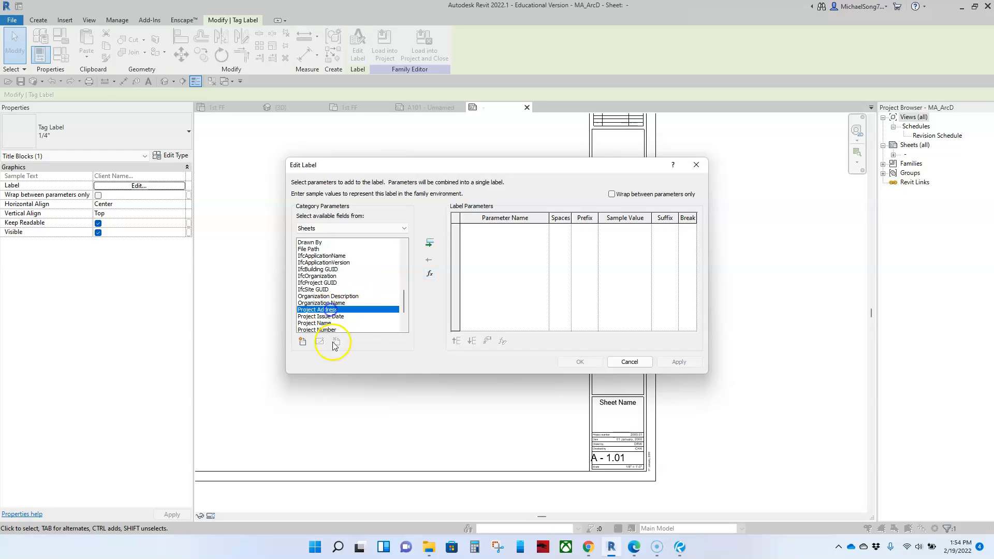
{"action": "left_click", "coordinate": [430, 243]}
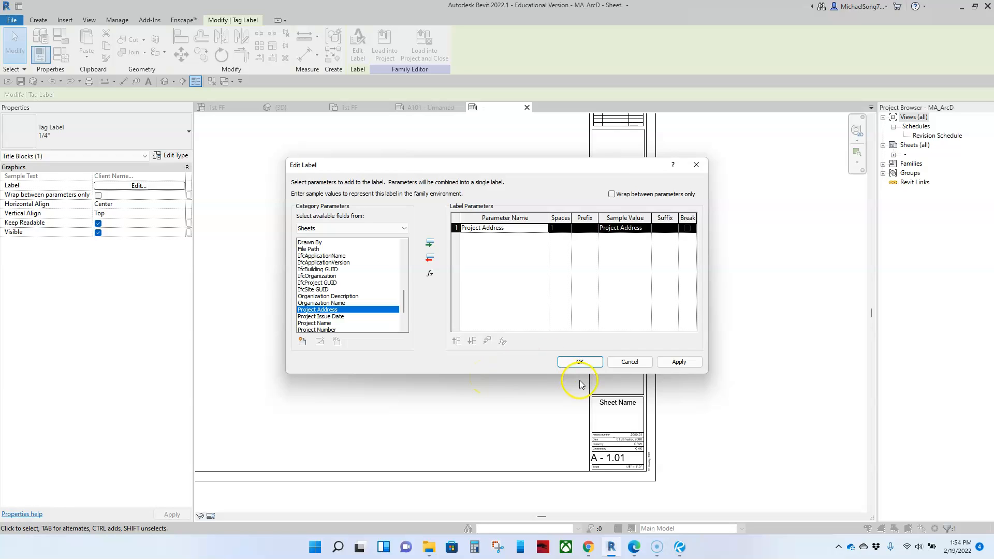
{"action": "left_click", "coordinate": [581, 363]}
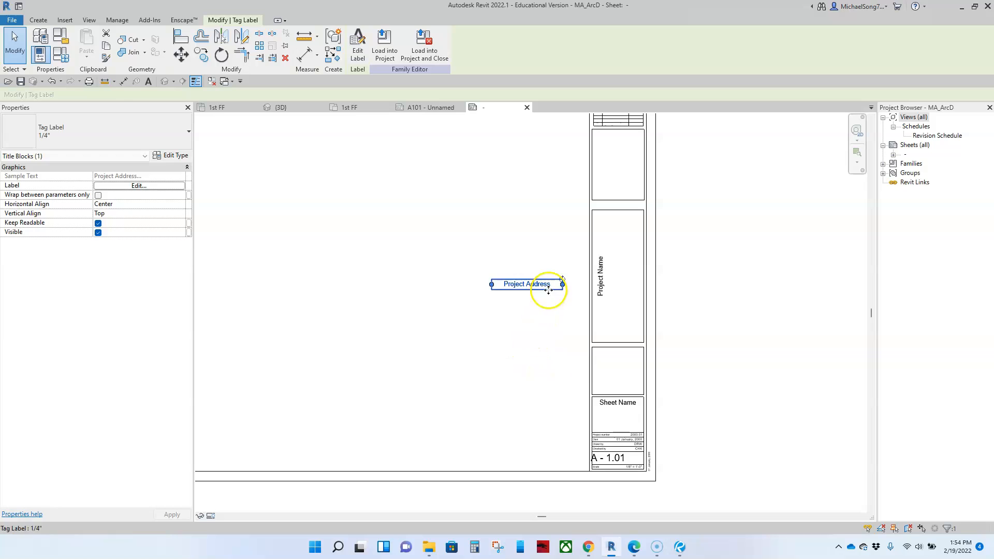
Rotate the Project Address label to read vertically and move it into the tall box beside the Project Name label.
{"action": "left_click_drag", "start_coordinate": [554, 282], "coordinate": [518, 195]}
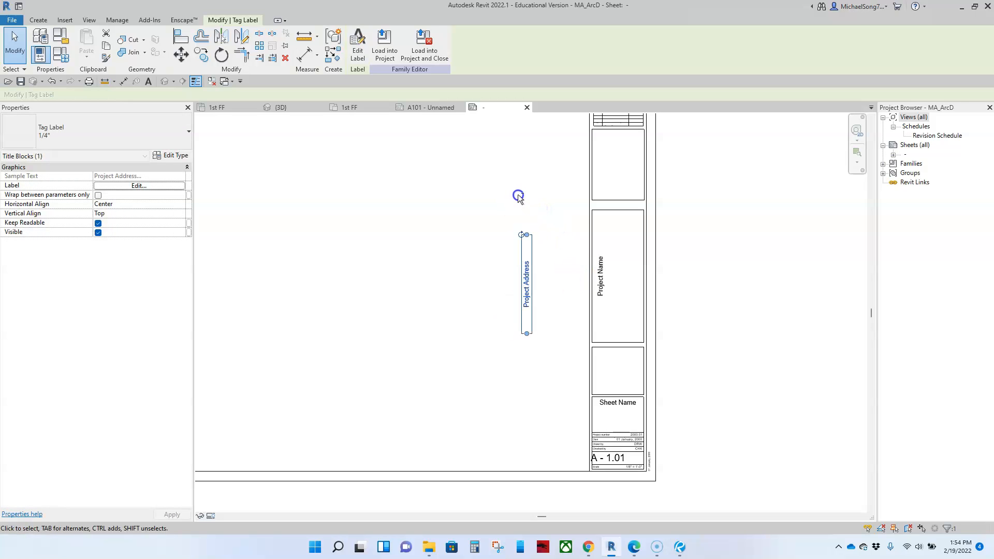
{"action": "left_click_drag", "start_coordinate": [524, 276], "coordinate": [612, 275], "text": "ctrl"}
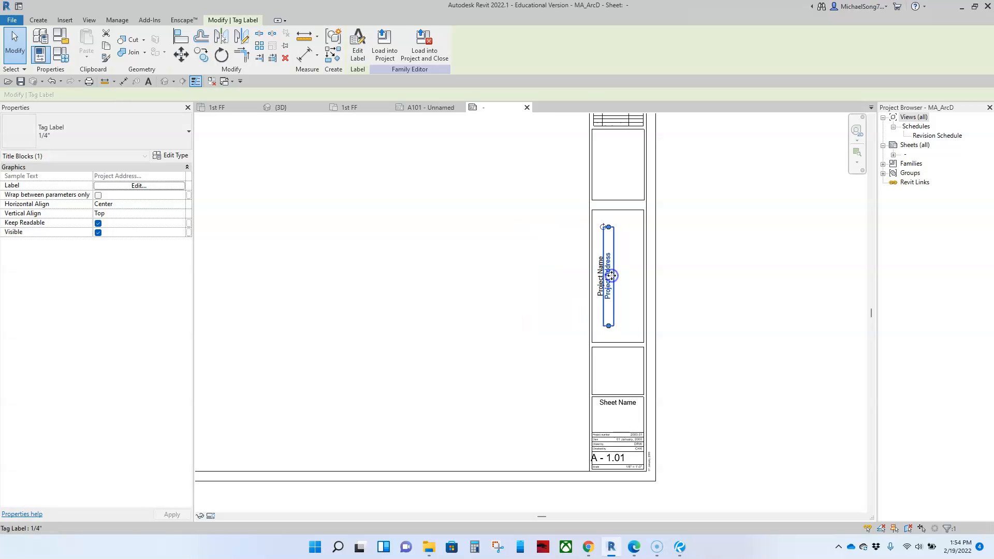
{"action": "left_click", "coordinate": [695, 297]}
Space the vertical labels apart by shifting Project Name toward the tall box's left edge and nudging Project Address slightly right.
{"action": "scroll", "coordinate": [673, 297], "scroll_direction": "up", "scroll_amount": 5}
{"action": "left_click", "coordinate": [535, 274]}
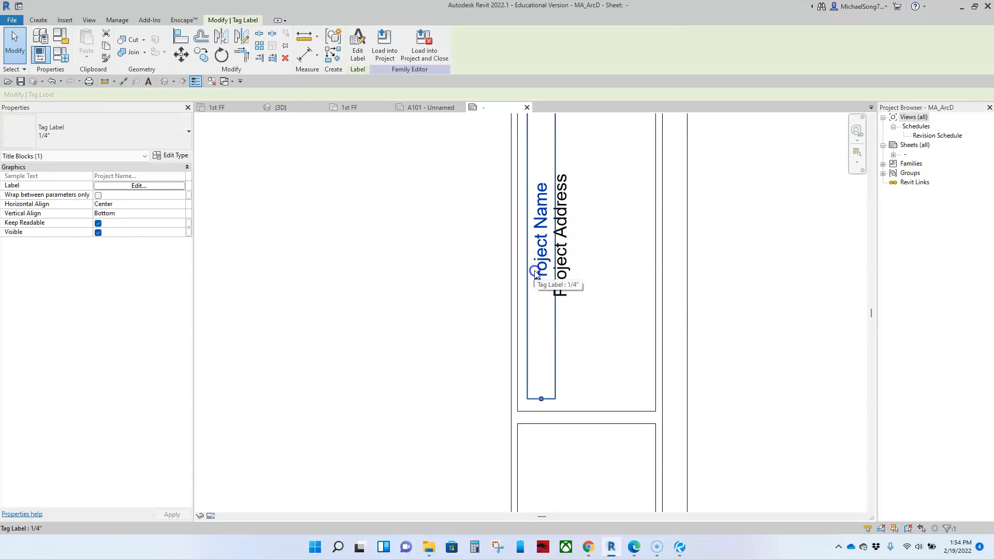
{"action": "left_click_drag", "start_coordinate": [536, 275], "coordinate": [529, 274]}
{"action": "left_click", "coordinate": [622, 294]}
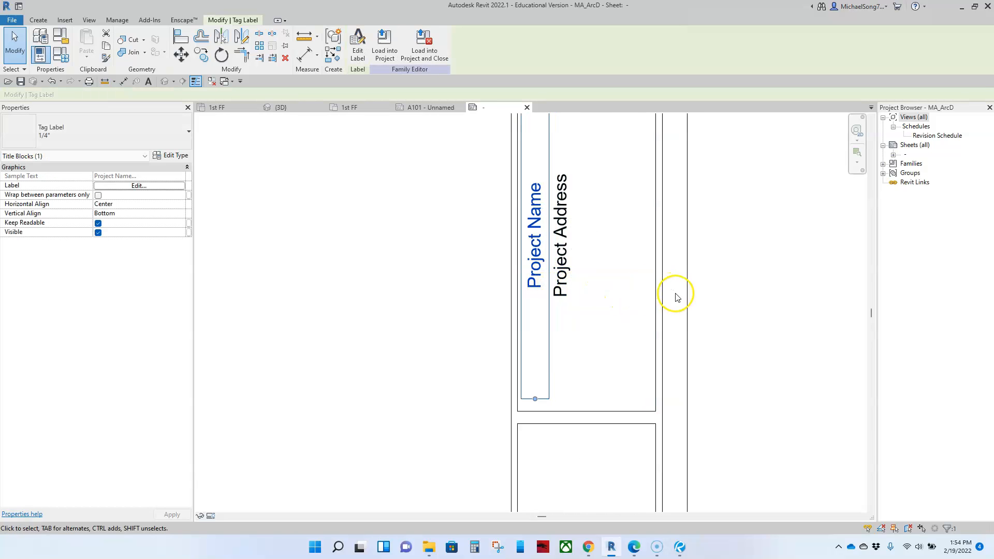
{"action": "scroll", "coordinate": [790, 321], "scroll_direction": "down", "scroll_amount": 1}
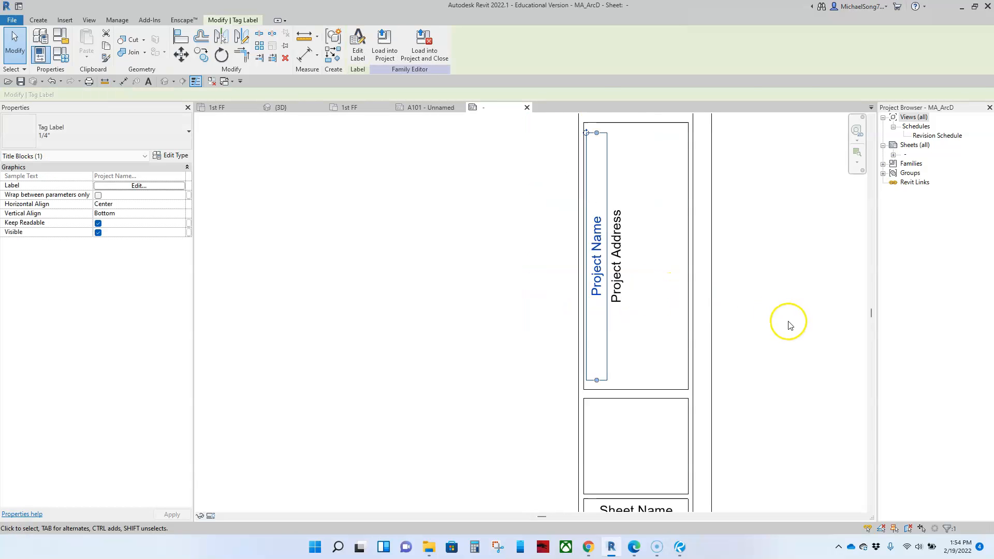
{"action": "left_click", "coordinate": [622, 292]}
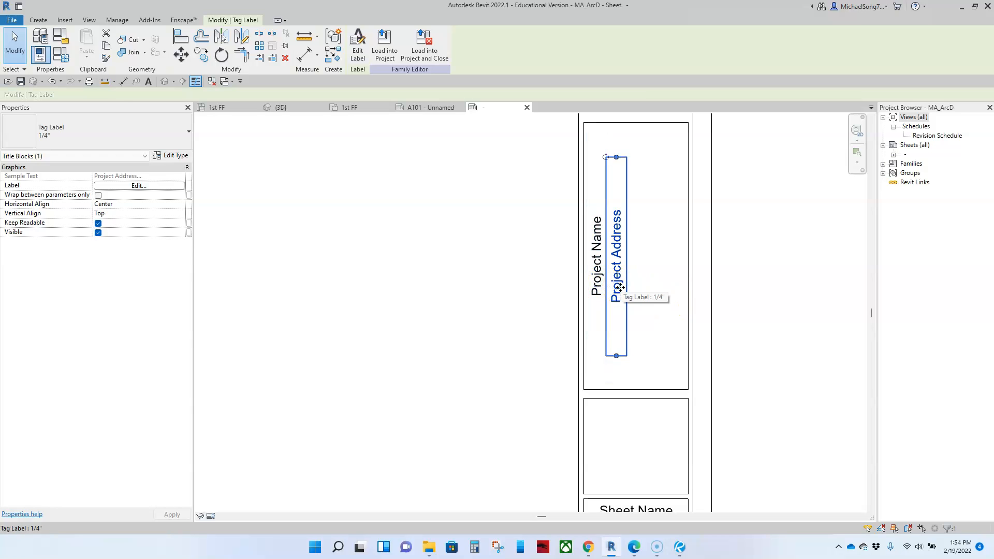
{"action": "key", "text": "Right"}
{"action": "key", "text": "Right"}
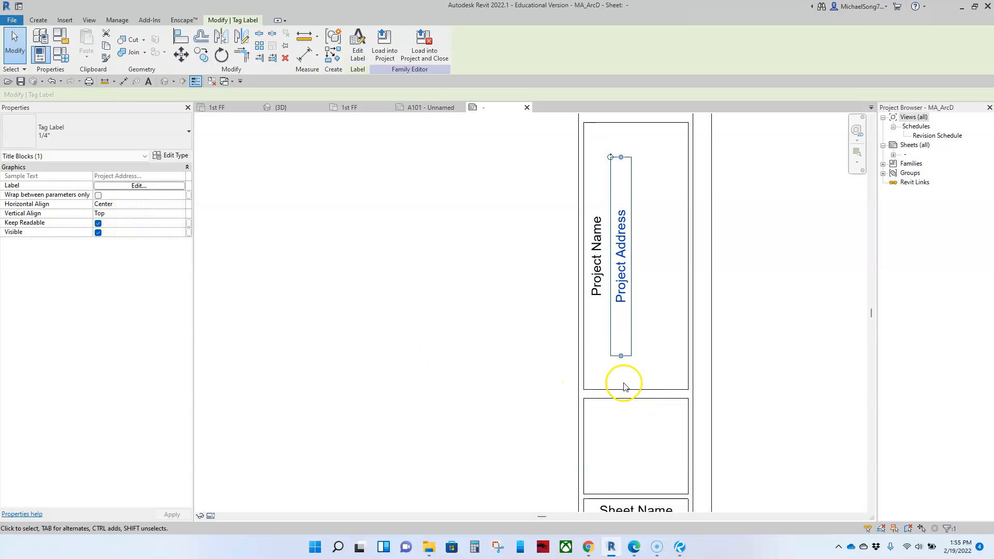
{"action": "left_click", "coordinate": [183, 207]}
{"action": "left_click", "coordinate": [94, 220]}
{"action": "left_click", "coordinate": [338, 263]}
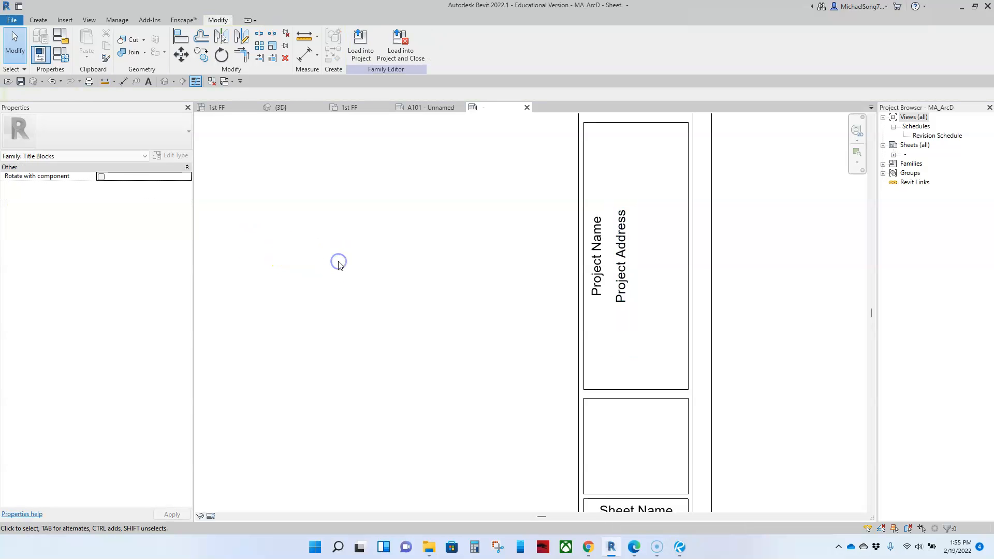
{"action": "scroll", "coordinate": [358, 273], "scroll_direction": "down", "scroll_amount": 3}
{"action": "scroll", "coordinate": [369, 283], "scroll_direction": "down", "scroll_amount": 2}
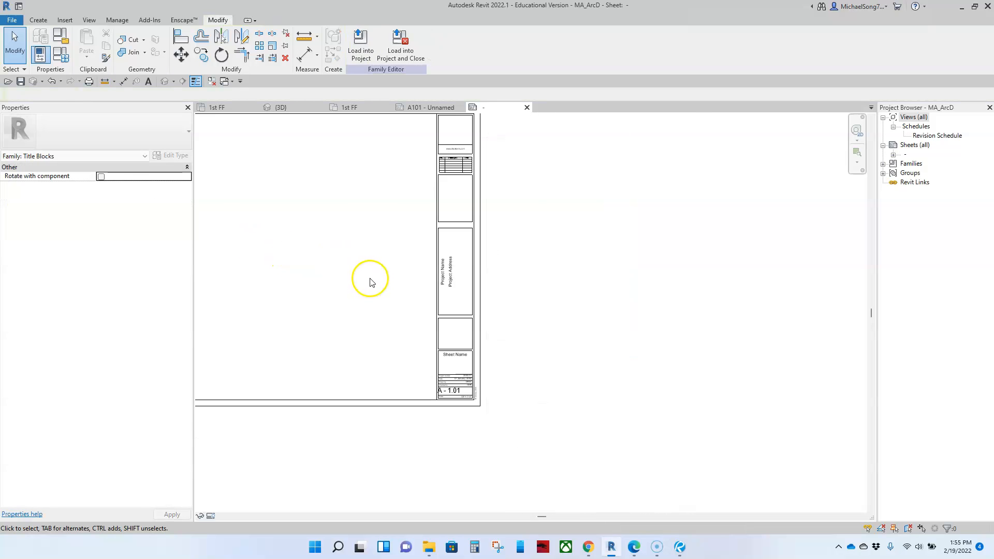
{"action": "scroll", "coordinate": [515, 222], "scroll_direction": "up", "scroll_amount": 4}
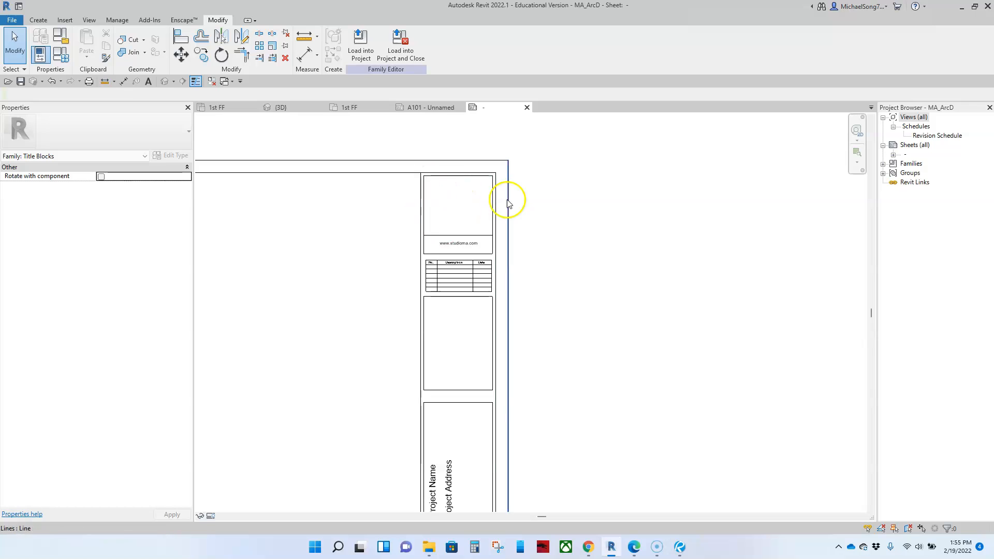
{"action": "middle_click_drag", "start_coordinate": [458, 196], "coordinate": [489, 223]}
{"action": "left_click", "coordinate": [464, 231]}
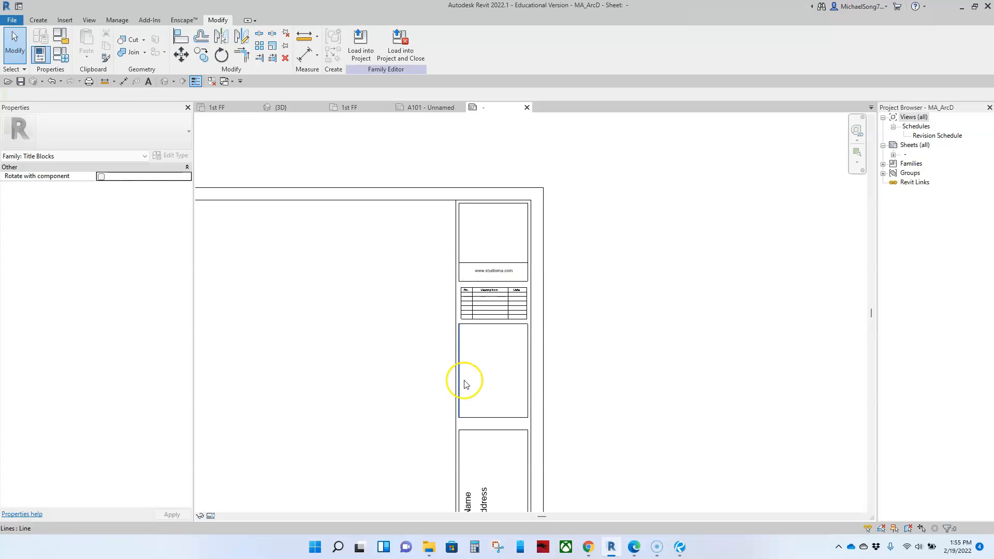
Switch to File Explorer and search the Desktop and Pictures folders, including ico, for an image to use in the title block.
{"action": "left_click", "coordinate": [432, 551]}
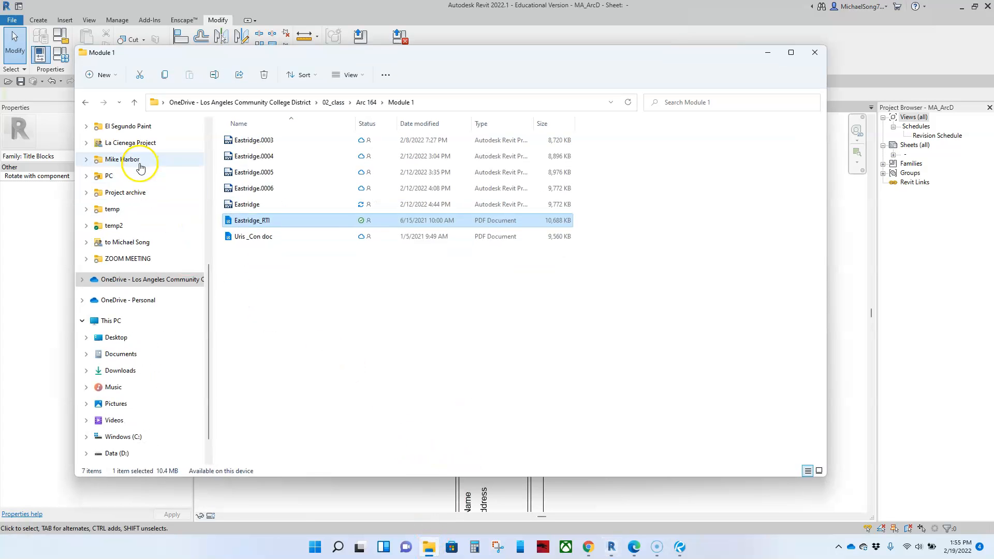
{"action": "scroll", "coordinate": [151, 197], "scroll_direction": "up", "scroll_amount": 10}
{"action": "left_click", "coordinate": [124, 164]}
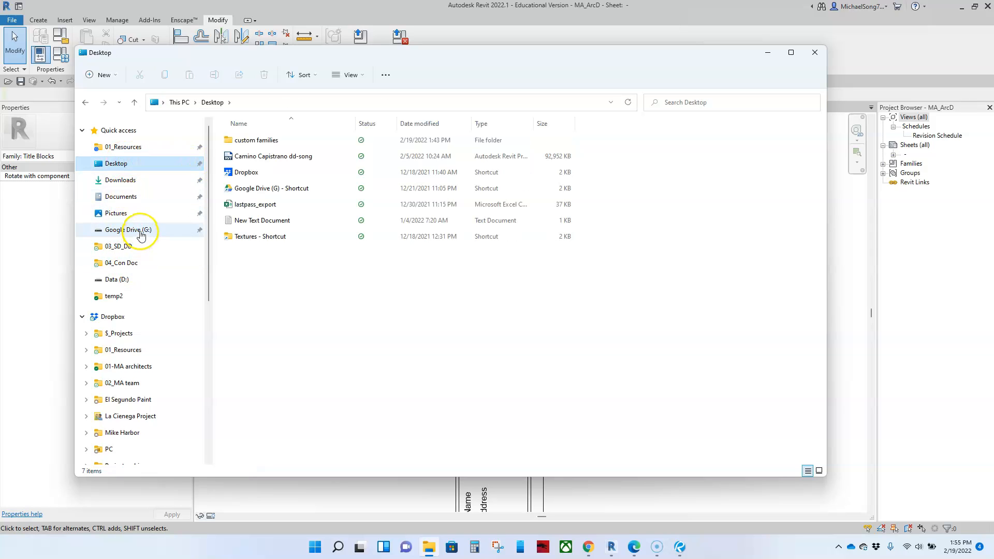
{"action": "scroll", "coordinate": [124, 284], "scroll_direction": "down", "scroll_amount": 3}
{"action": "scroll", "coordinate": [126, 340], "scroll_direction": "down", "scroll_amount": 1}
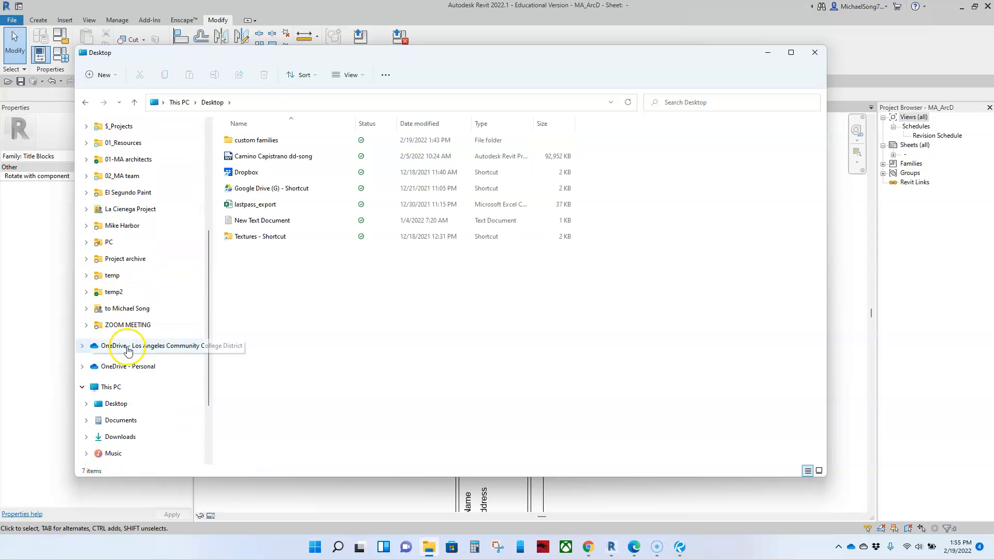
{"action": "left_click", "coordinate": [117, 391]}
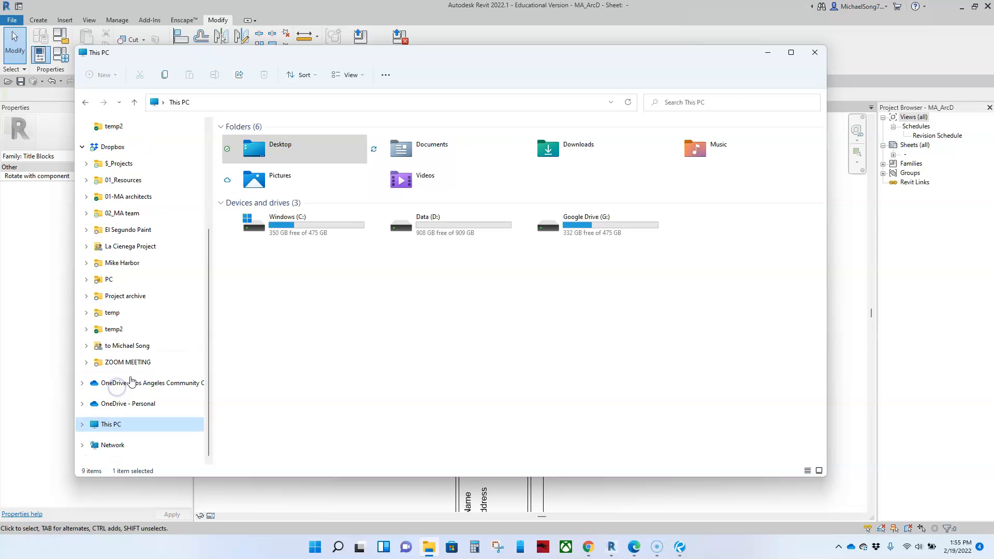
{"action": "left_click", "coordinate": [262, 185]}
{"action": "double_click", "coordinate": [261, 185]}
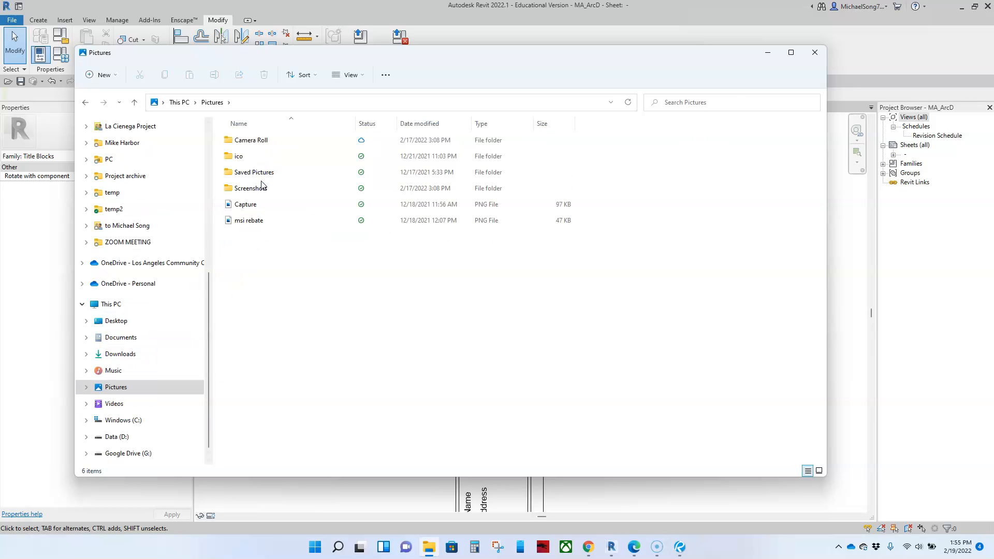
{"action": "double_click", "coordinate": [238, 156]}
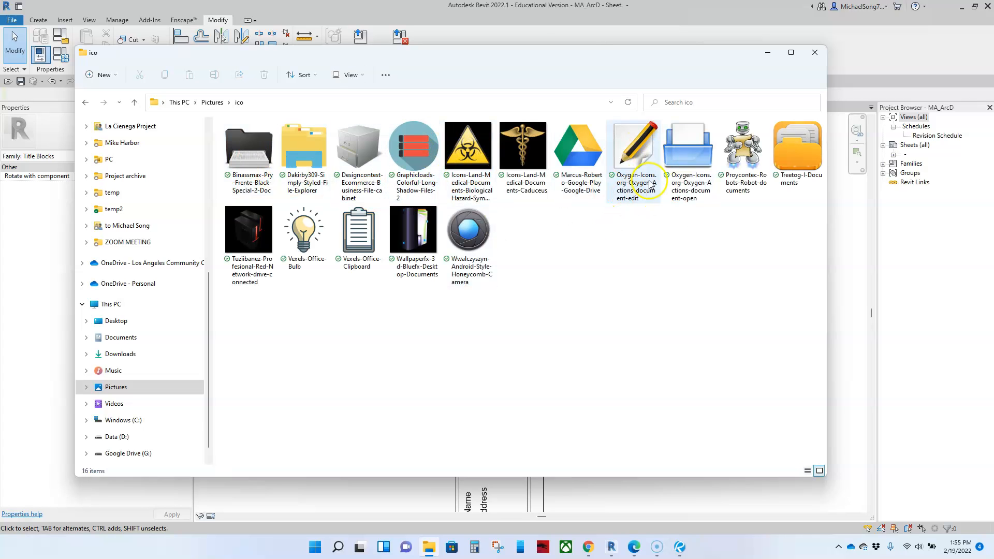
{"action": "left_click", "coordinate": [767, 54]}
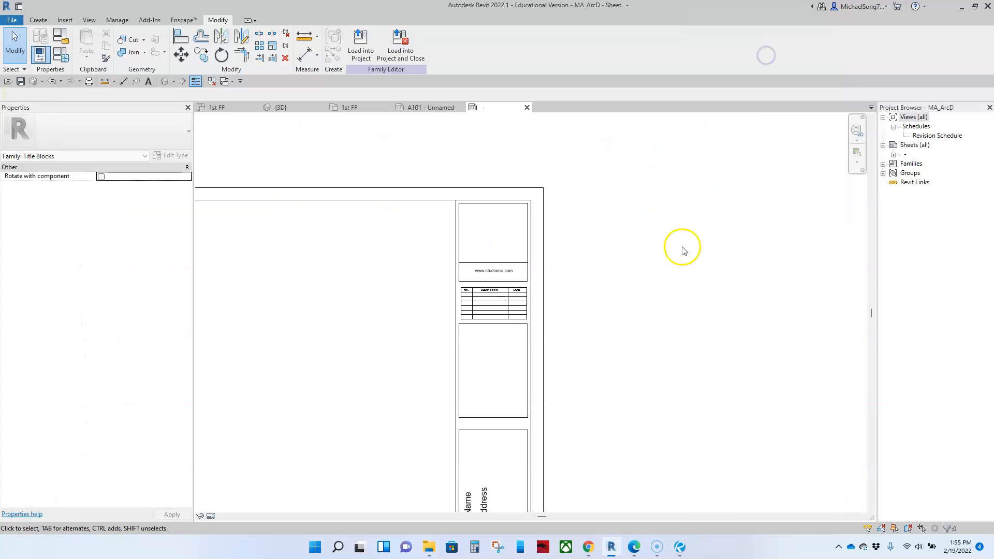
Start importing an image and look through the Desktop, Pictures, ico and Saved Pictures folders for a usable file.
{"action": "left_click", "coordinate": [63, 21]}
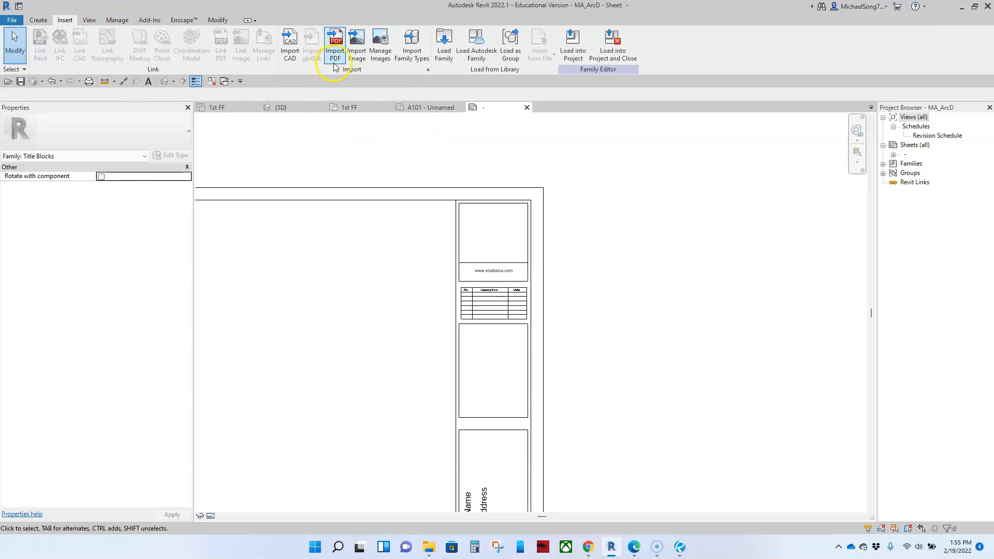
{"action": "left_click", "coordinate": [361, 42]}
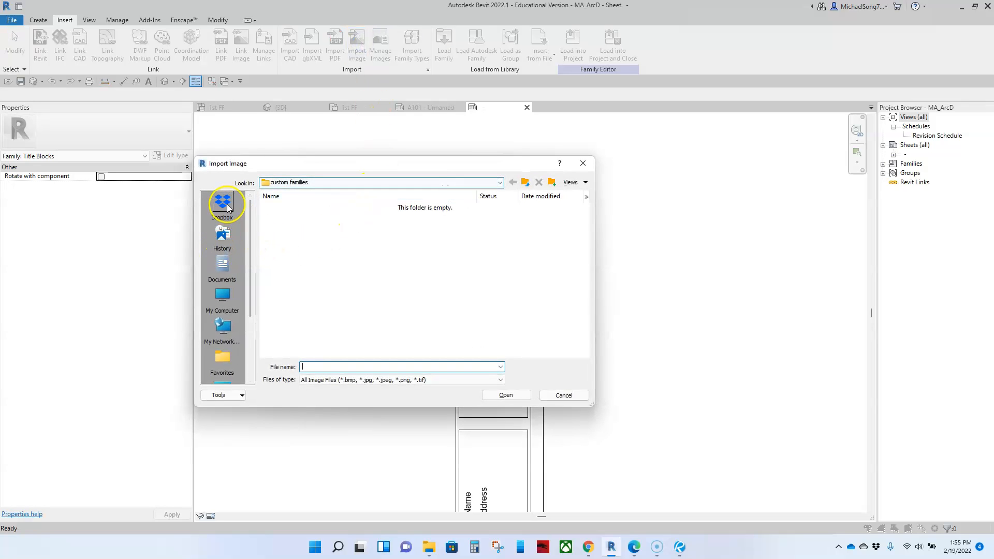
{"action": "left_click", "coordinate": [223, 298]}
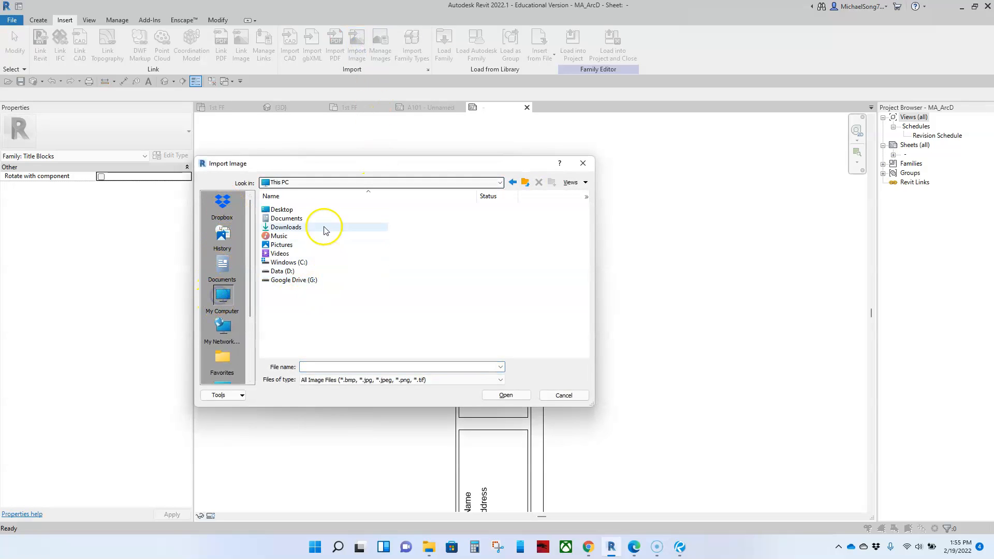
{"action": "double_click", "coordinate": [284, 209]}
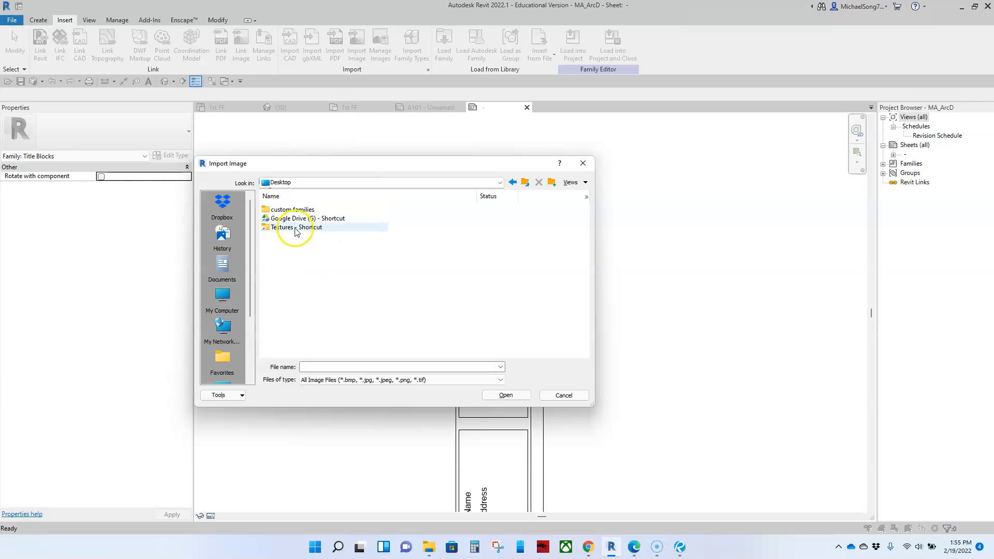
{"action": "left_click", "coordinate": [221, 295]}
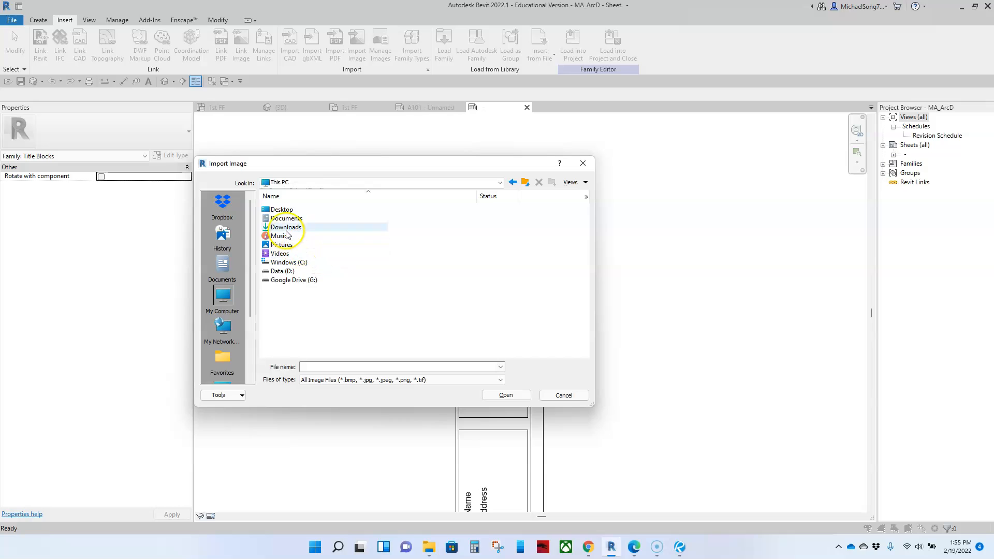
{"action": "double_click", "coordinate": [281, 245]}
{"action": "double_click", "coordinate": [275, 218]}
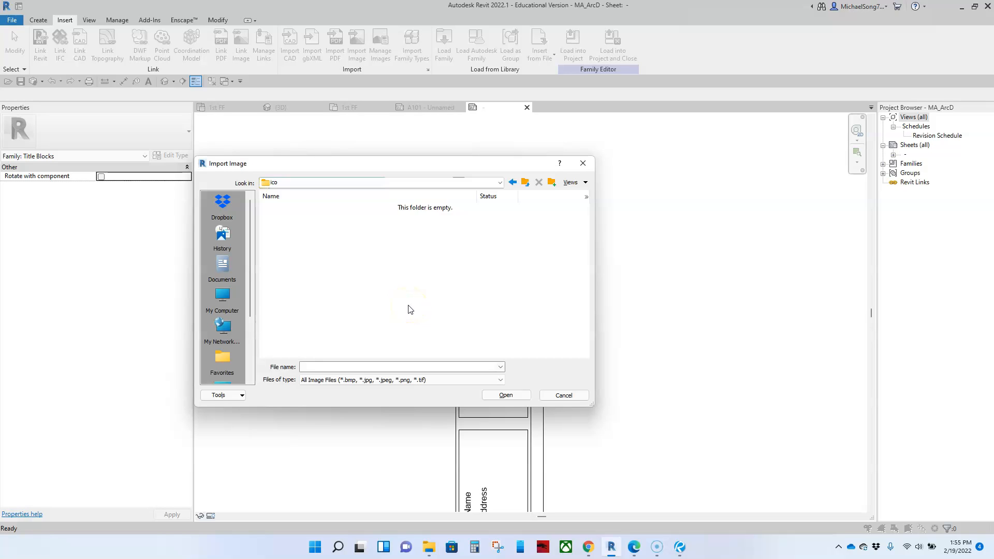
{"action": "left_click", "coordinate": [522, 185]}
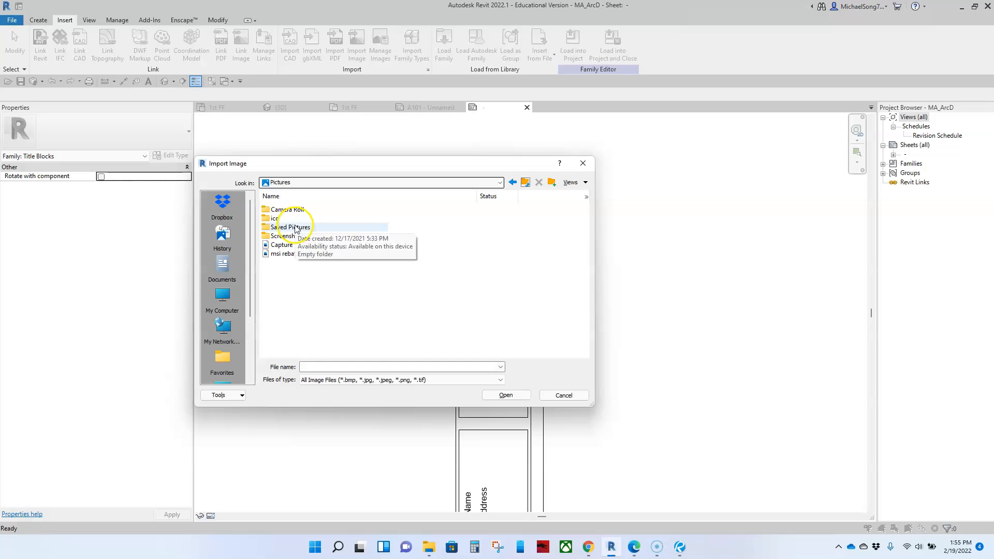
{"action": "double_click", "coordinate": [297, 228]}
{"action": "left_click", "coordinate": [527, 189]}
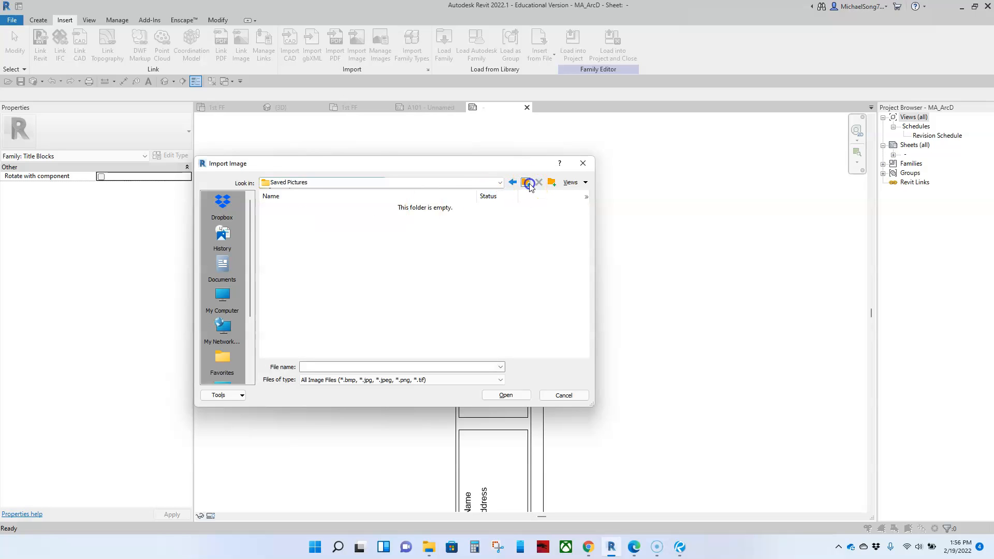
Import the graphic display1.png image and place it over the title strip's uppermost box.
{"action": "double_click", "coordinate": [288, 231]}
{"action": "left_click", "coordinate": [311, 210]}
{"action": "double_click", "coordinate": [310, 210]}
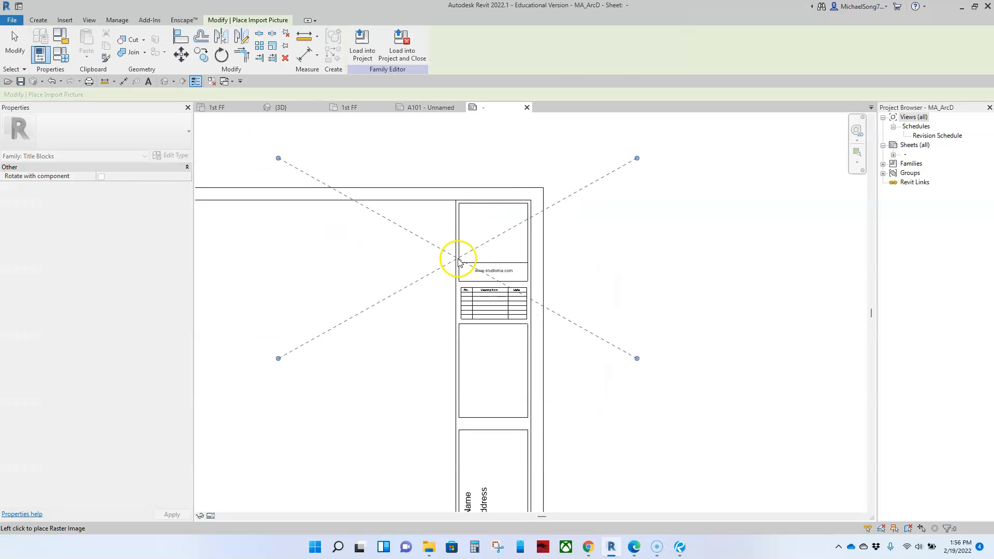
{"action": "left_click", "coordinate": [458, 259]}
Scale the placed image down proportionally and fit it inside the uppermost box, above the web address.
{"action": "left_click_drag", "start_coordinate": [275, 346], "coordinate": [490, 262]}
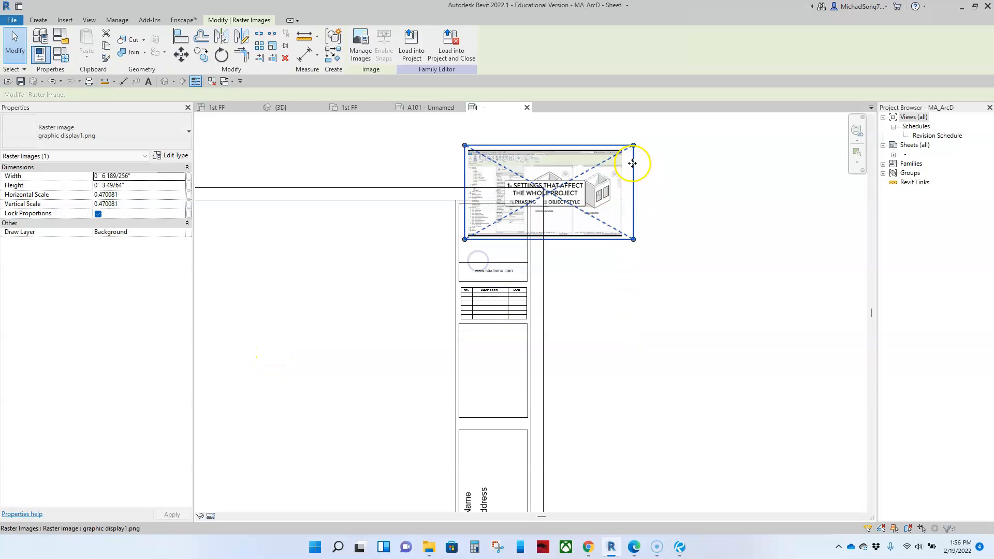
{"action": "left_click_drag", "start_coordinate": [635, 146], "coordinate": [514, 194]}
{"action": "left_click", "coordinate": [592, 259]}
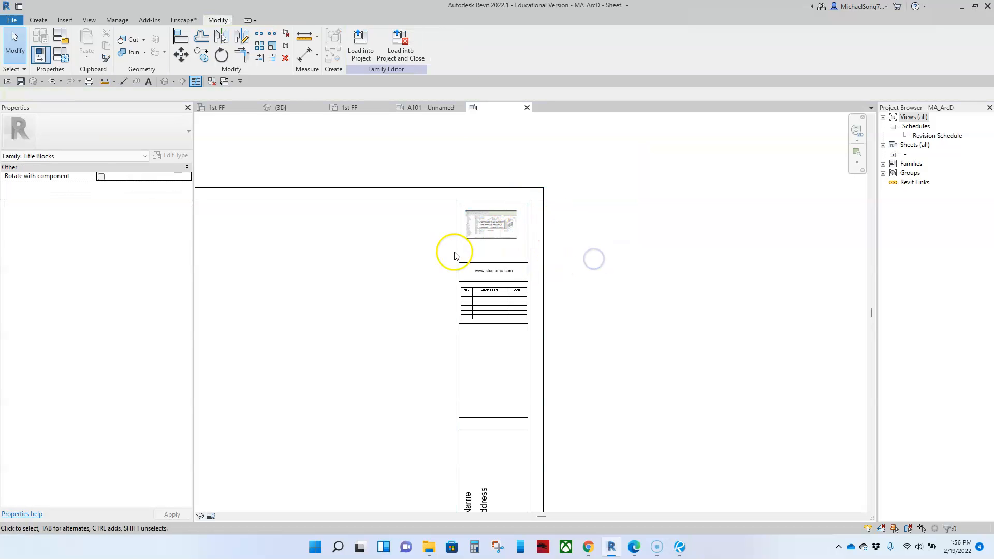
{"action": "scroll", "coordinate": [472, 236], "scroll_direction": "up", "scroll_amount": 6}
{"action": "scroll", "coordinate": [511, 259], "scroll_direction": "down", "scroll_amount": 5}
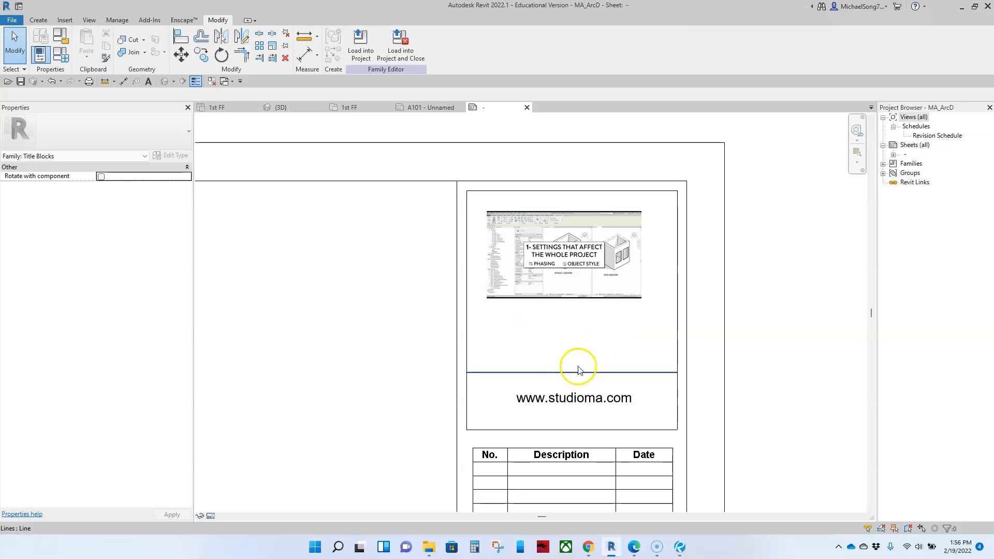
Add a two-line street and city address as 3/32" text beneath the image in the uppermost box.
{"action": "middle_click_drag", "start_coordinate": [575, 365], "coordinate": [594, 302]}
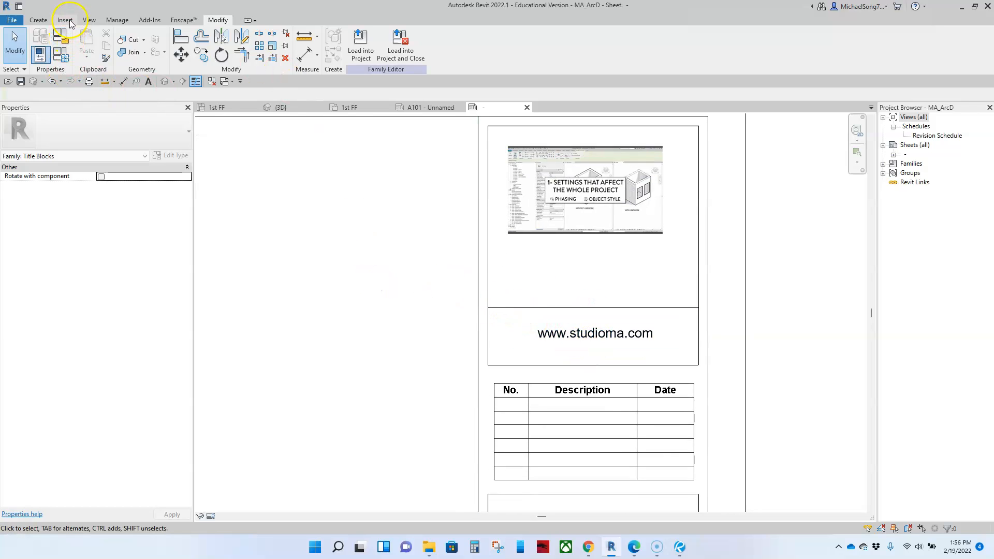
{"action": "left_click", "coordinate": [65, 20]}
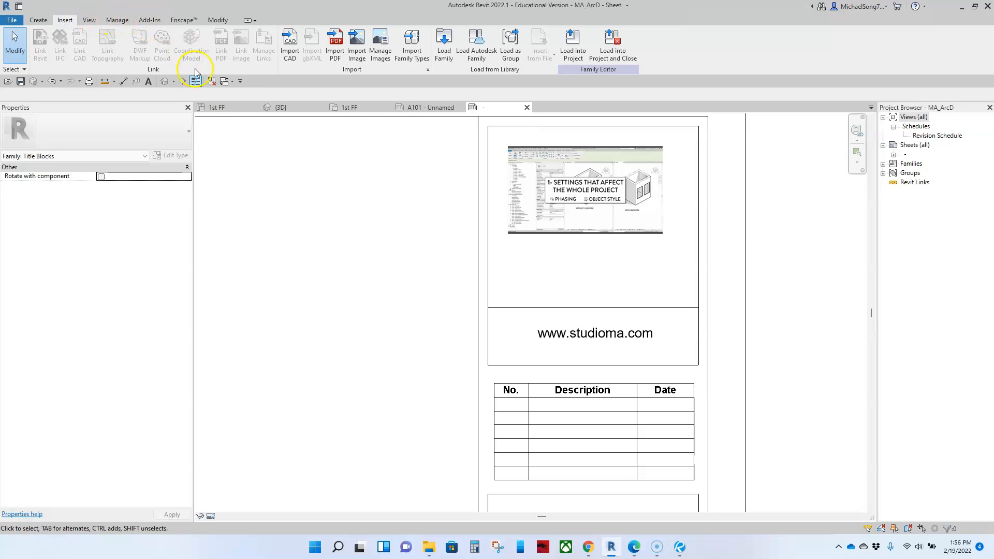
{"action": "left_click", "coordinate": [39, 20]}
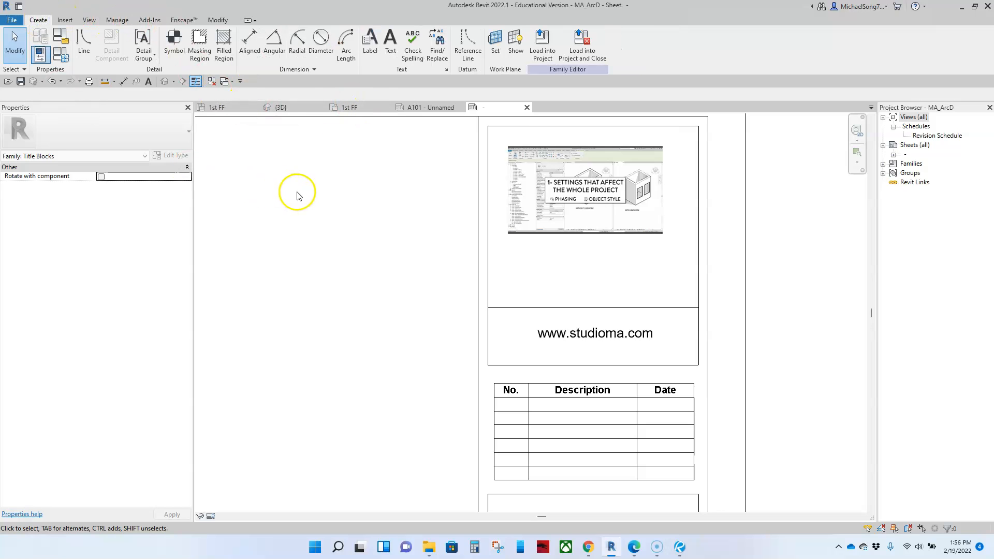
{"action": "left_click", "coordinate": [390, 44]}
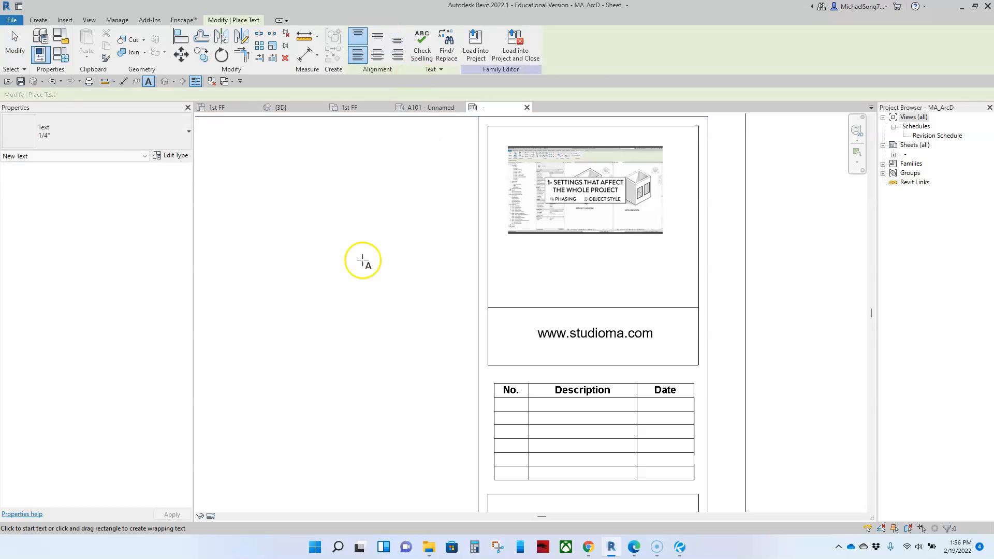
{"action": "left_click", "coordinate": [171, 132]}
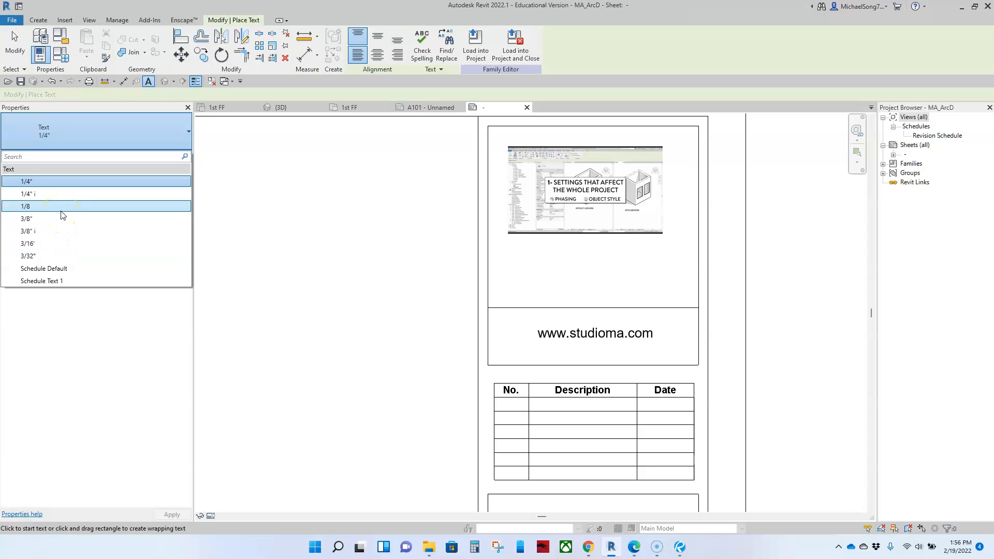
{"action": "left_click", "coordinate": [28, 256]}
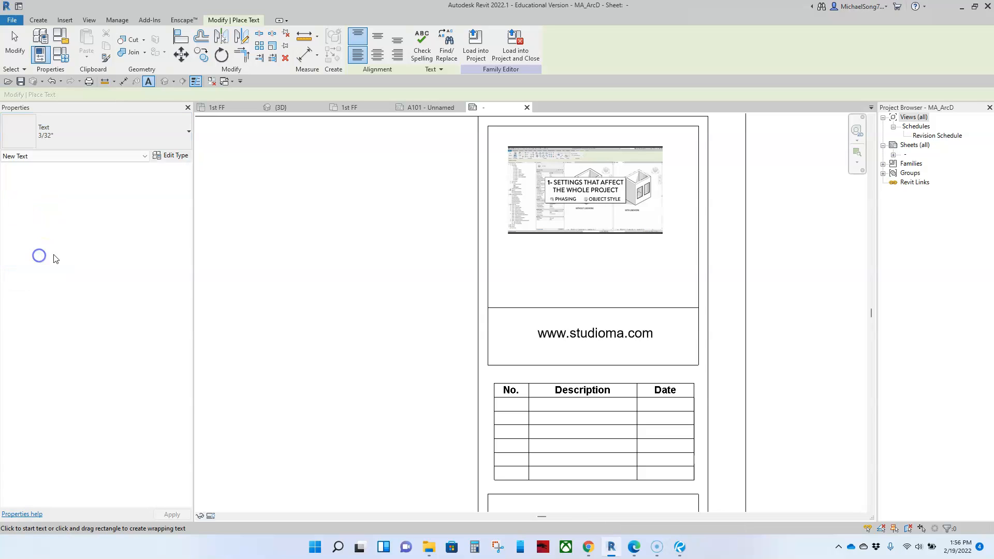
{"action": "left_click", "coordinate": [515, 254]}
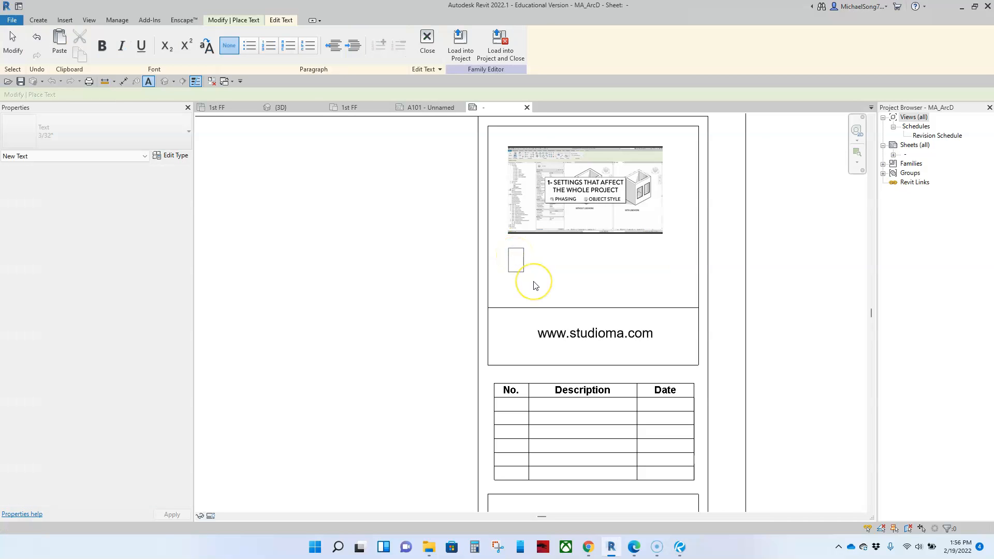
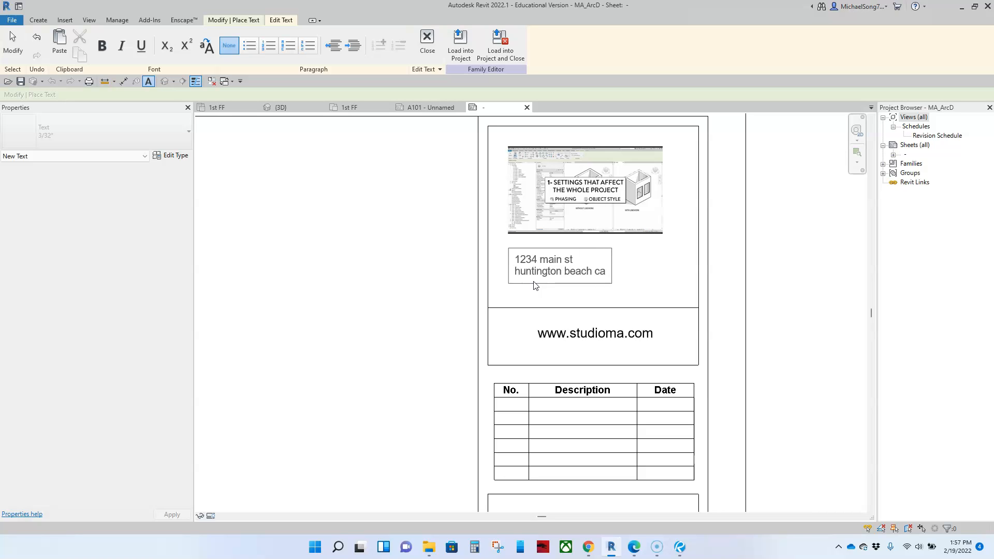
{"action": "key", "text": "Escape"}
Shift the address text right to sit under the image and set its alignment to Center and Middle.
{"action": "left_click_drag", "start_coordinate": [554, 275], "coordinate": [577, 273]}
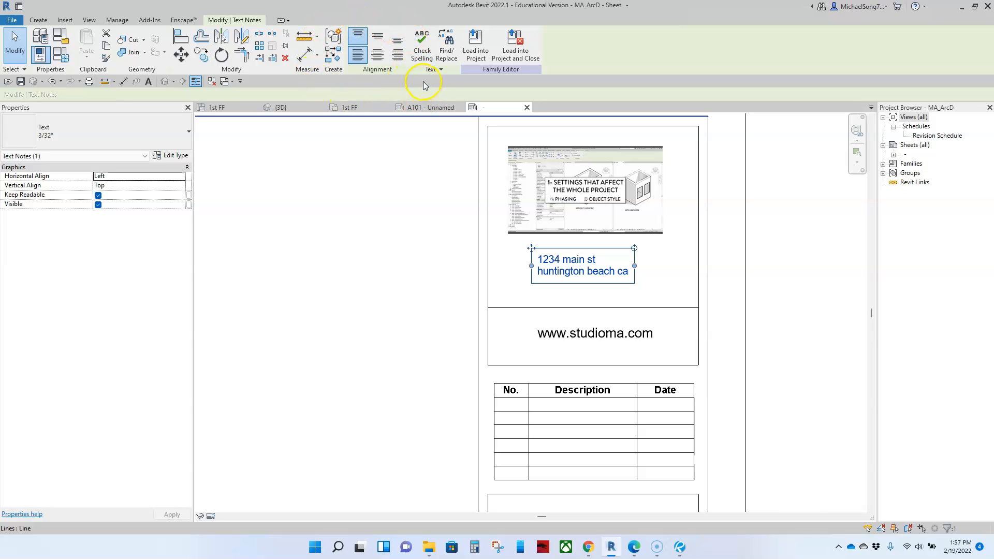
{"action": "left_click", "coordinate": [378, 37]}
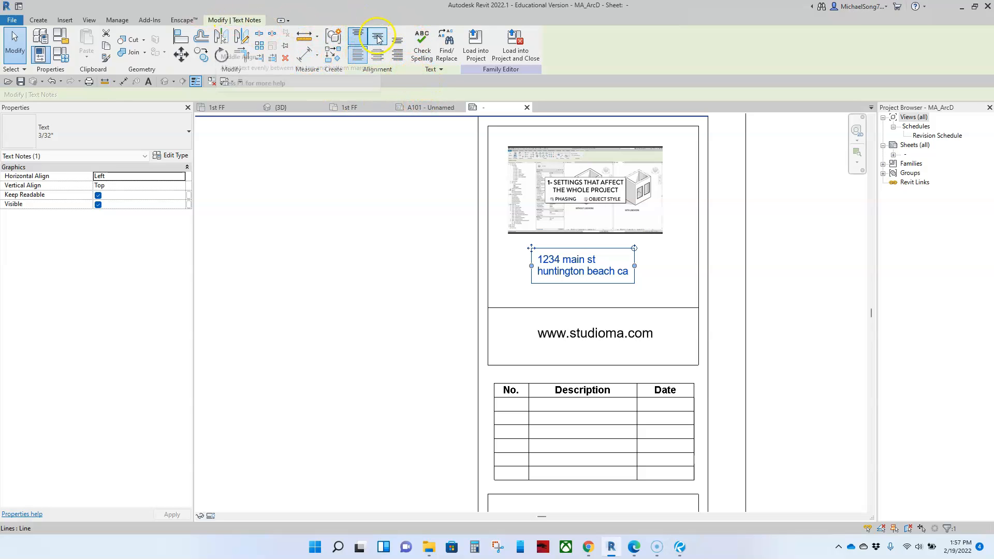
{"action": "left_click", "coordinate": [380, 60]}
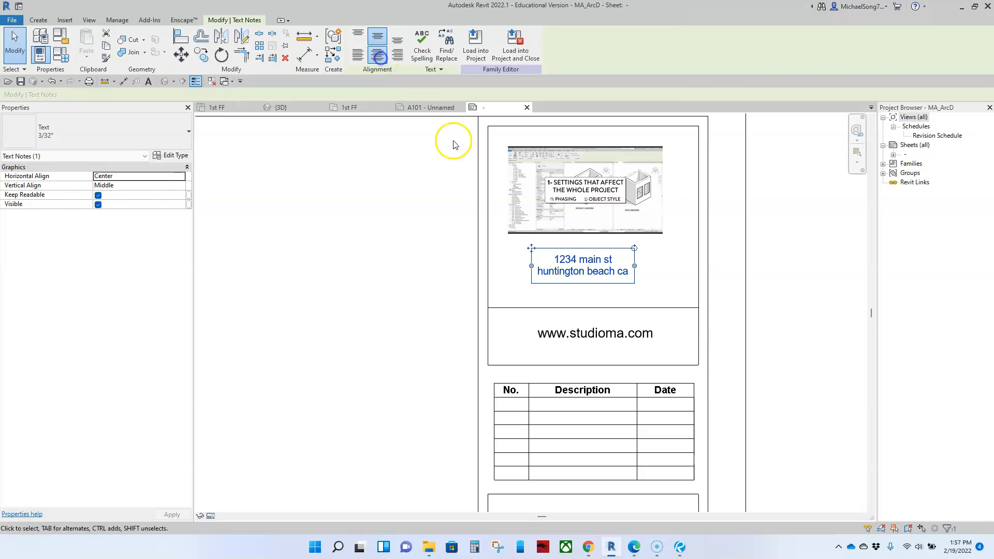
{"action": "left_click", "coordinate": [797, 325]}
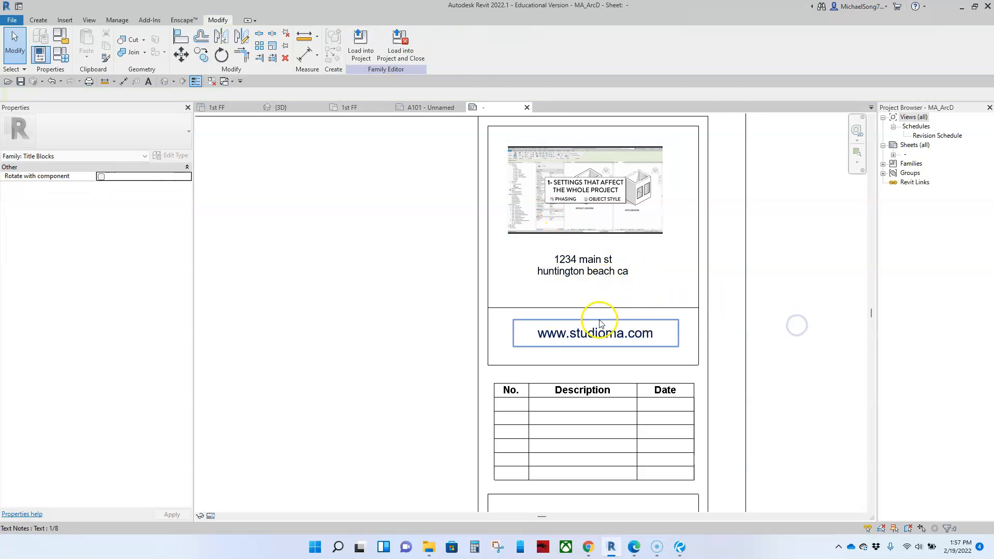
Lower the top edge of the empty box beneath the revision schedule to widen the gap above it.
{"action": "scroll", "coordinate": [642, 306], "scroll_direction": "down", "scroll_amount": 4}
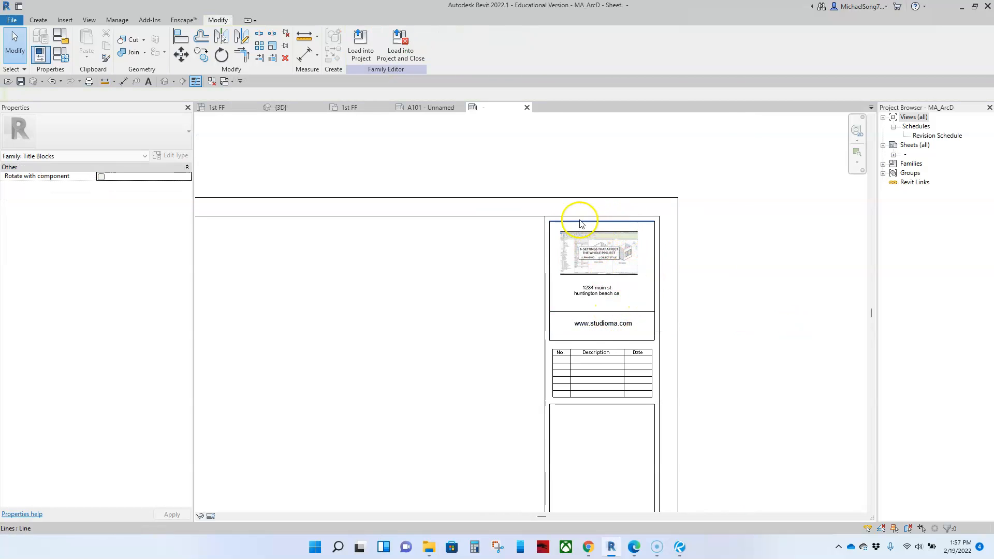
{"action": "scroll", "coordinate": [531, 286], "scroll_direction": "down", "scroll_amount": 2}
{"action": "middle_click_drag", "start_coordinate": [470, 345], "coordinate": [513, 223]}
{"action": "scroll", "coordinate": [626, 246], "scroll_direction": "up", "scroll_amount": 1}
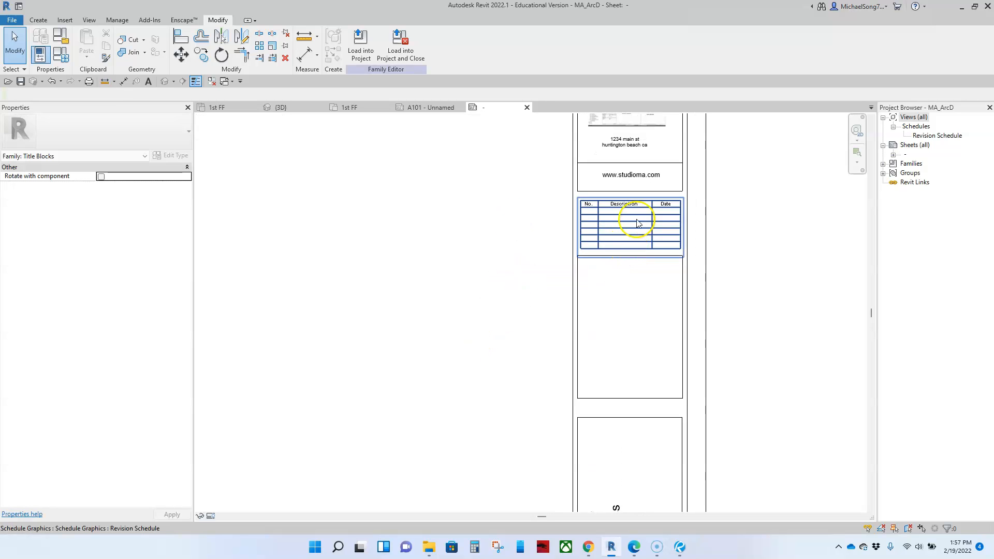
{"action": "scroll", "coordinate": [603, 306], "scroll_direction": "up", "scroll_amount": 1}
{"action": "middle_click_drag", "start_coordinate": [599, 326], "coordinate": [583, 259]}
{"action": "scroll", "coordinate": [582, 260], "scroll_direction": "down", "scroll_amount": 1}
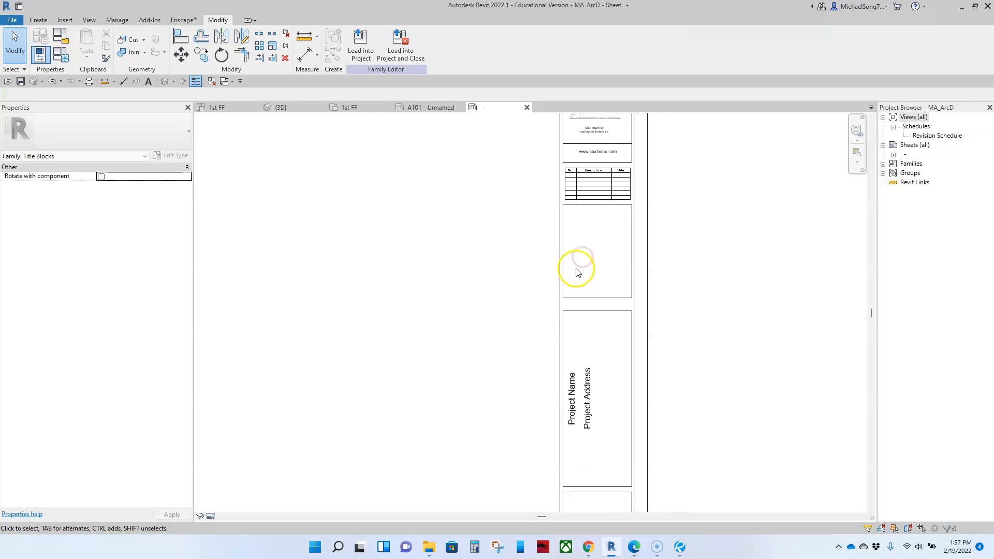
{"action": "left_click", "coordinate": [604, 206]}
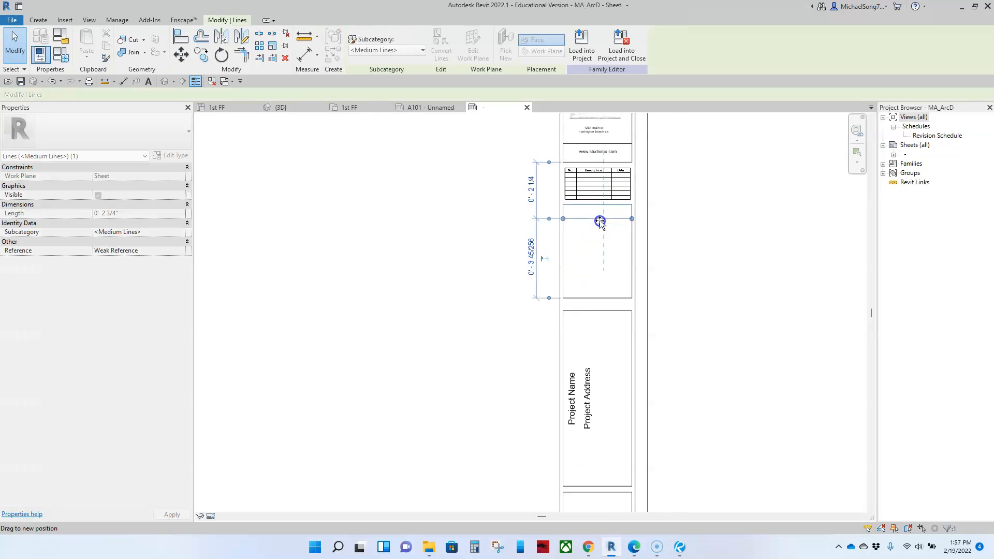
{"action": "left_click", "coordinate": [666, 224]}
Move the revision schedule down slightly within the widened gap above the empty box.
{"action": "scroll", "coordinate": [604, 207], "scroll_direction": "up", "scroll_amount": 5}
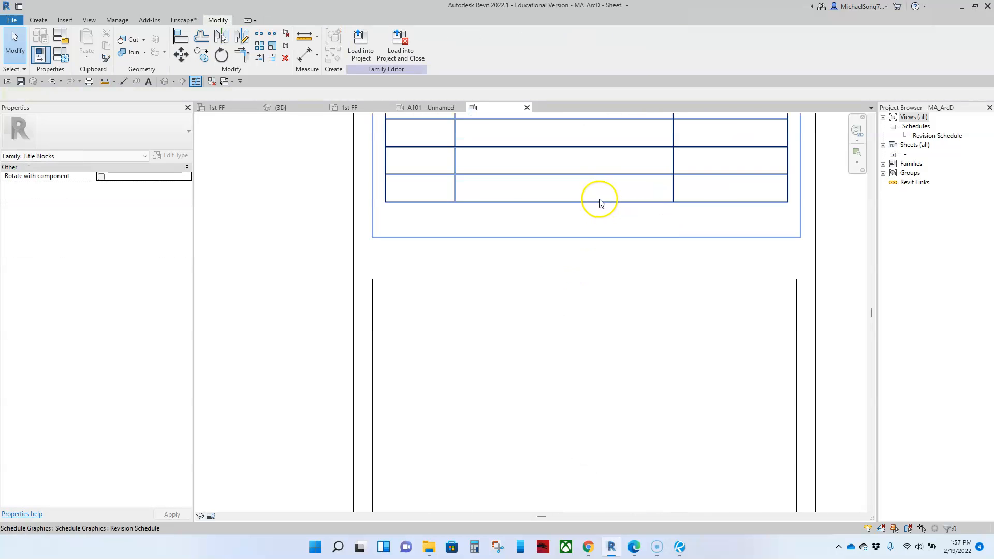
{"action": "left_click", "coordinate": [597, 198]}
{"action": "scroll", "coordinate": [597, 199], "scroll_direction": "down", "scroll_amount": 1}
{"action": "left_click_drag", "start_coordinate": [590, 235], "coordinate": [583, 262]}
{"action": "left_click", "coordinate": [583, 311]}
Shift the A - 1.01 sheet number label right to center it in its box above the Scale row.
{"action": "scroll", "coordinate": [584, 313], "scroll_direction": "down", "scroll_amount": 3}
{"action": "scroll", "coordinate": [584, 312], "scroll_direction": "down", "scroll_amount": 1}
{"action": "middle_click_drag", "start_coordinate": [573, 371], "coordinate": [572, 212]}
{"action": "scroll", "coordinate": [557, 315], "scroll_direction": "down", "scroll_amount": 2}
{"action": "scroll", "coordinate": [572, 370], "scroll_direction": "down", "scroll_amount": 2}
{"action": "middle_click_drag", "start_coordinate": [575, 428], "coordinate": [615, 326]}
{"action": "scroll", "coordinate": [611, 366], "scroll_direction": "up", "scroll_amount": 2}
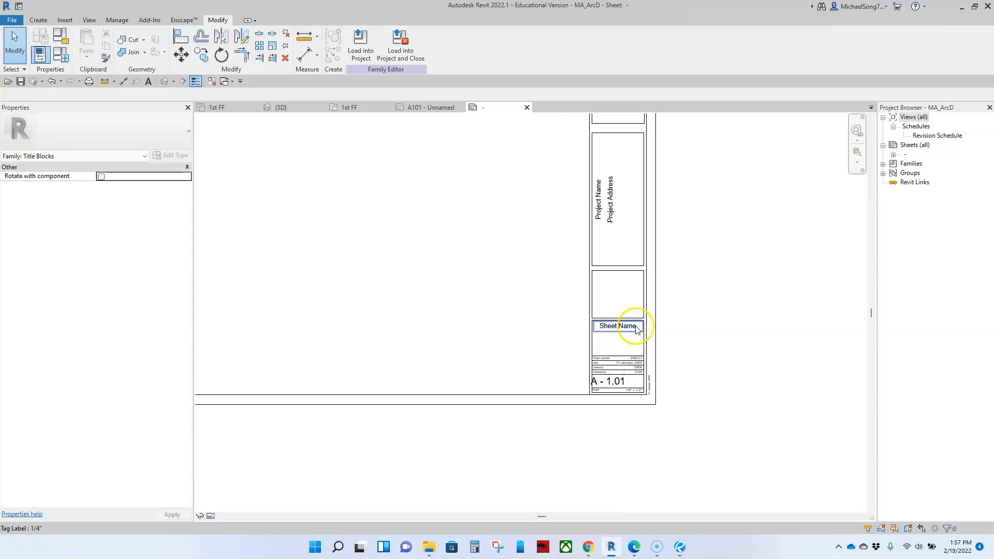
{"action": "scroll", "coordinate": [614, 399], "scroll_direction": "up", "scroll_amount": 2}
{"action": "scroll", "coordinate": [612, 395], "scroll_direction": "up", "scroll_amount": 2}
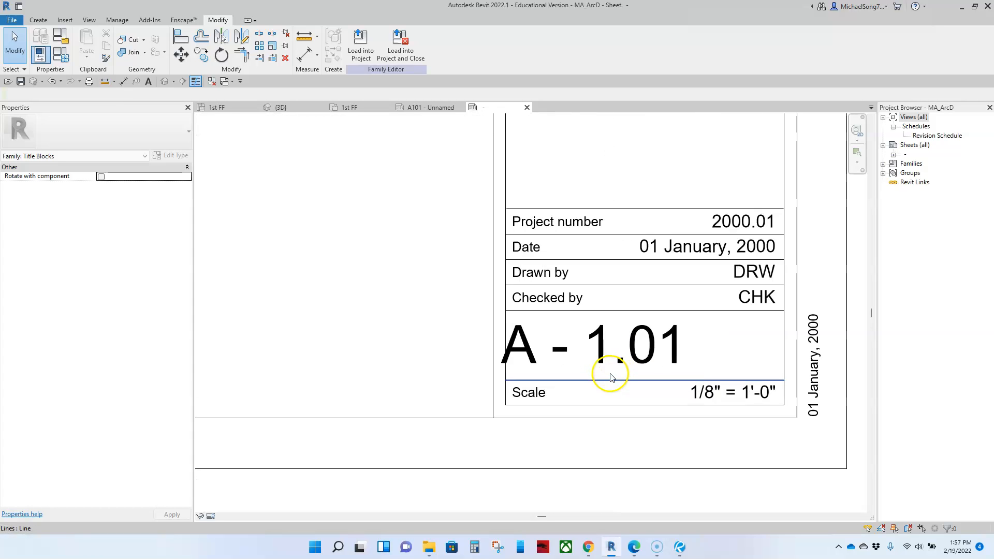
{"action": "left_click", "coordinate": [634, 357]}
{"action": "key", "text": "Right"}
{"action": "key", "text": "Right"}
{"action": "key", "text": "Right"}
{"action": "key", "text": "Right"}
{"action": "key", "text": "Right"}
{"action": "key", "text": "Right"}
{"action": "key", "text": "Right"}
{"action": "key", "text": "Right"}
{"action": "key", "text": "Right"}
{"action": "key", "text": "Right"}
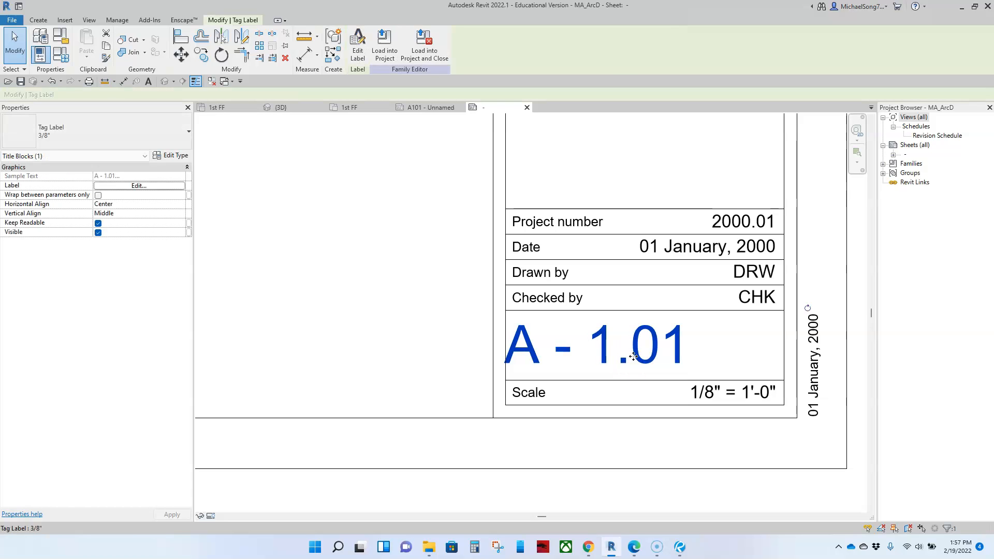
{"action": "key", "text": "Right"}
{"action": "key", "text": "Right"}
{"action": "key", "text": "Right"}
{"action": "key", "text": "Right"}
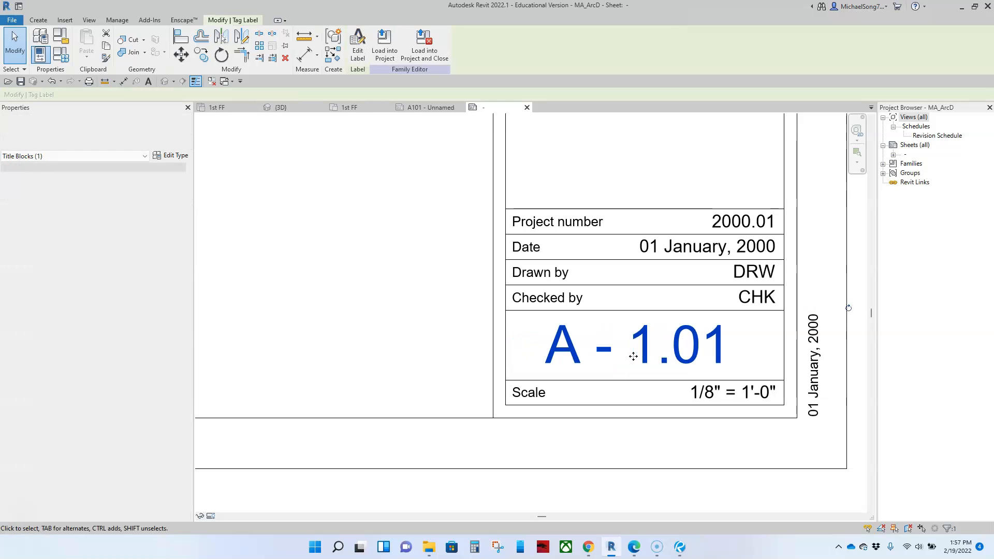
Check which parameter drives the label in the Date row of the title strip.
{"action": "scroll", "coordinate": [566, 226], "scroll_direction": "down", "scroll_amount": 1}
{"action": "scroll", "coordinate": [566, 226], "scroll_direction": "down", "scroll_amount": 1}
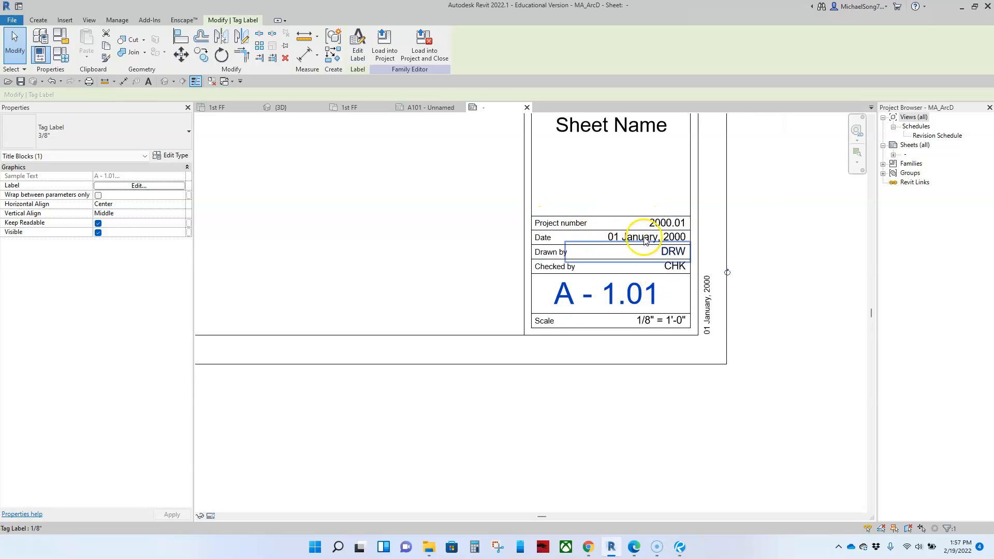
{"action": "scroll", "coordinate": [633, 242], "scroll_direction": "up", "scroll_amount": 5}
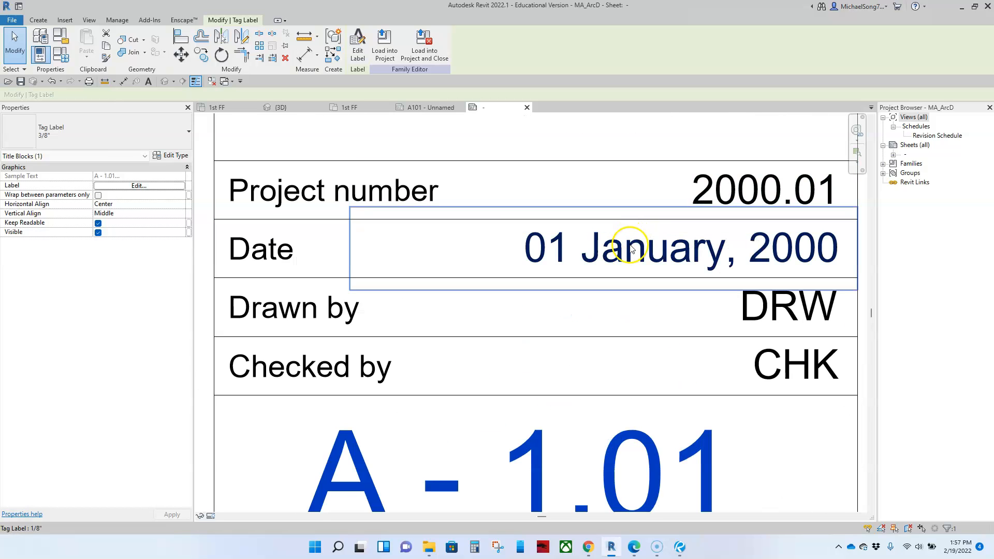
{"action": "left_click", "coordinate": [631, 249]}
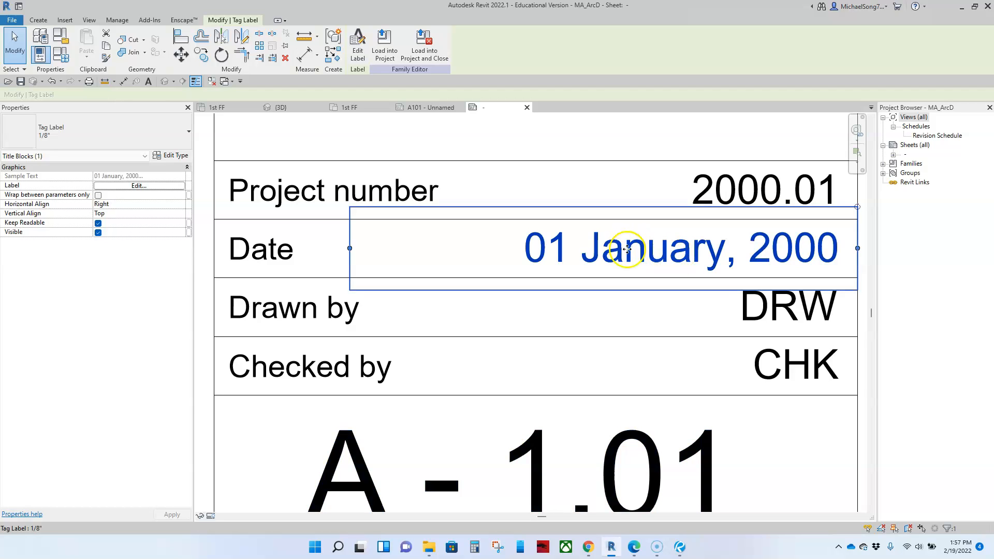
{"action": "left_click", "coordinate": [138, 186]}
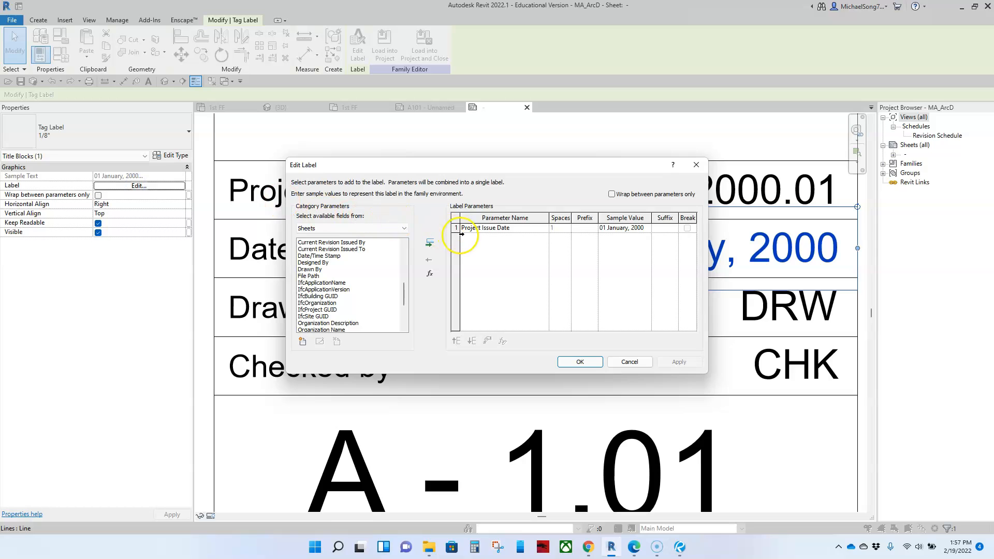
{"action": "left_click", "coordinate": [580, 363]}
{"action": "scroll", "coordinate": [577, 328], "scroll_direction": "down", "scroll_amount": 2}
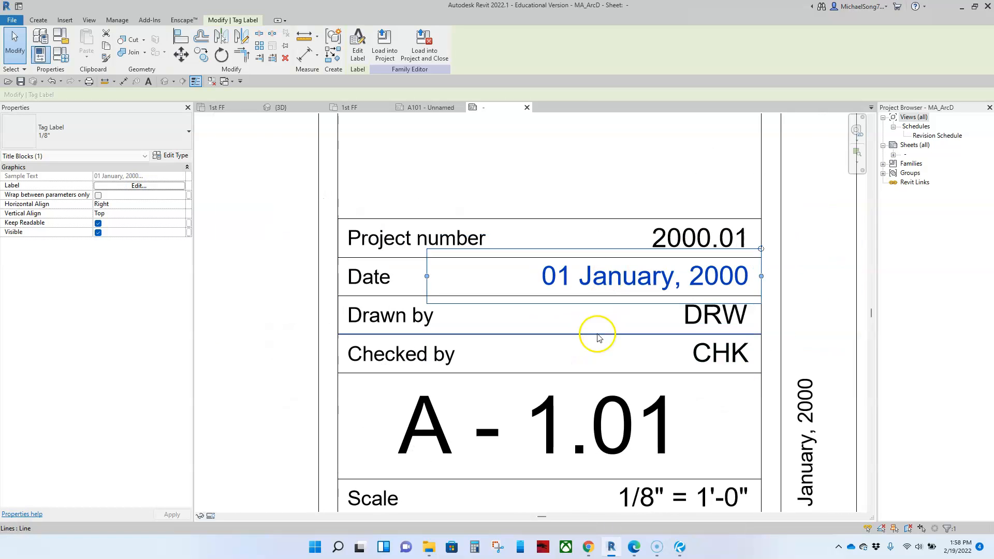
{"action": "scroll", "coordinate": [596, 346], "scroll_direction": "down", "scroll_amount": 1}
{"action": "left_click", "coordinate": [689, 327]}
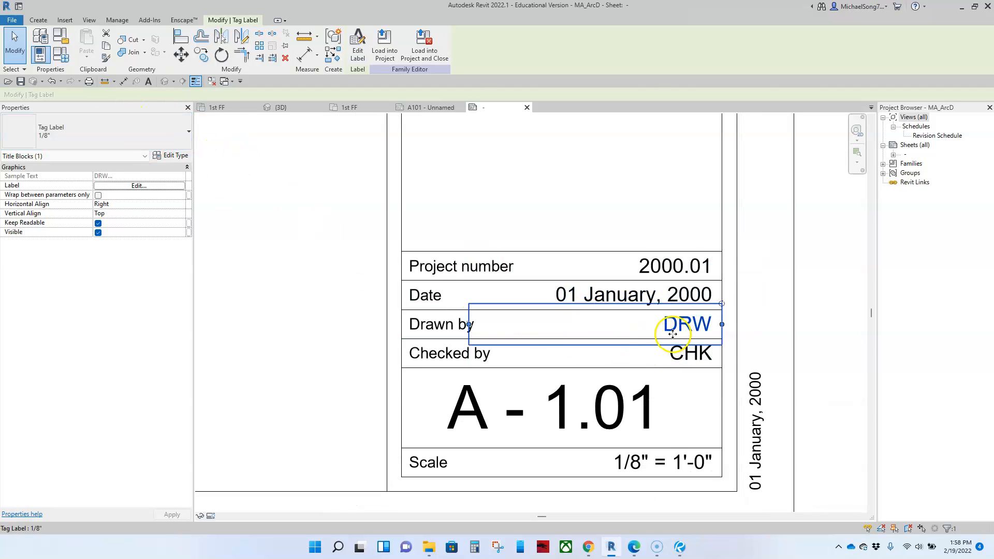
{"action": "scroll", "coordinate": [701, 333], "scroll_direction": "down", "scroll_amount": 5}
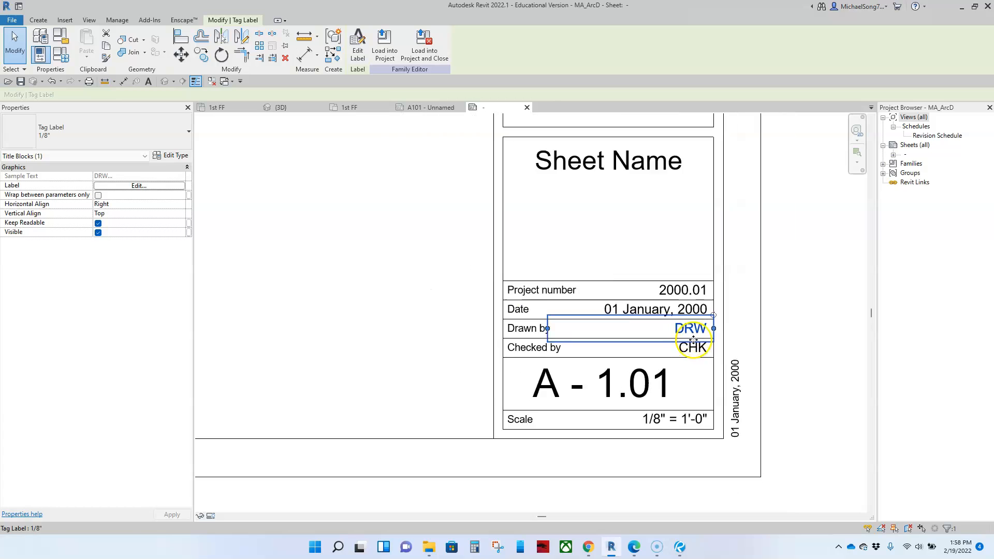
{"action": "scroll", "coordinate": [506, 337], "scroll_direction": "down", "scroll_amount": 2}
{"action": "left_click", "coordinate": [510, 339]}
{"action": "left_click", "coordinate": [666, 328]}
{"action": "scroll", "coordinate": [506, 302], "scroll_direction": "down", "scroll_amount": 4}
{"action": "scroll", "coordinate": [506, 302], "scroll_direction": "up", "scroll_amount": 4}
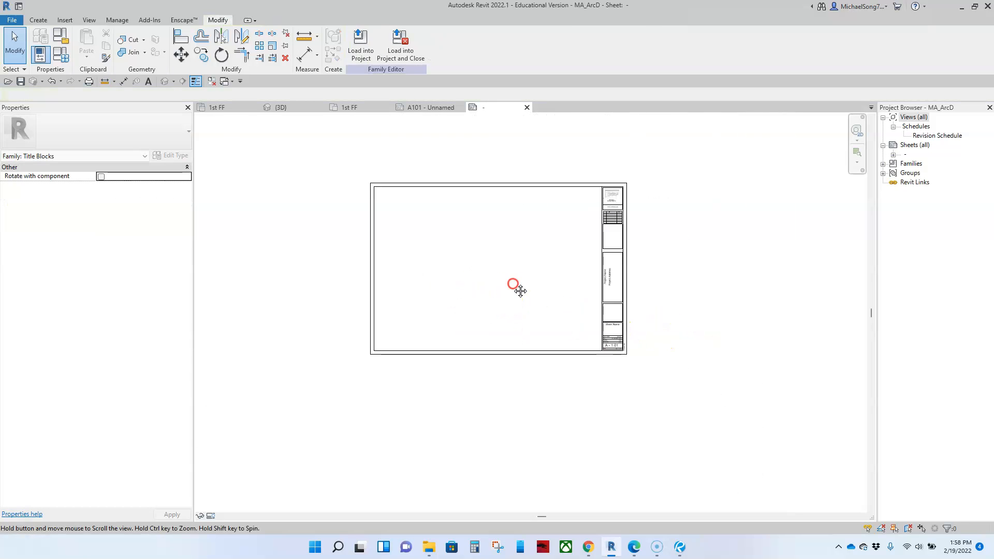
Delete the DRW and CHK labels from the Drawn by and Checked by rows.
{"action": "scroll", "coordinate": [673, 377], "scroll_direction": "up", "scroll_amount": 7}
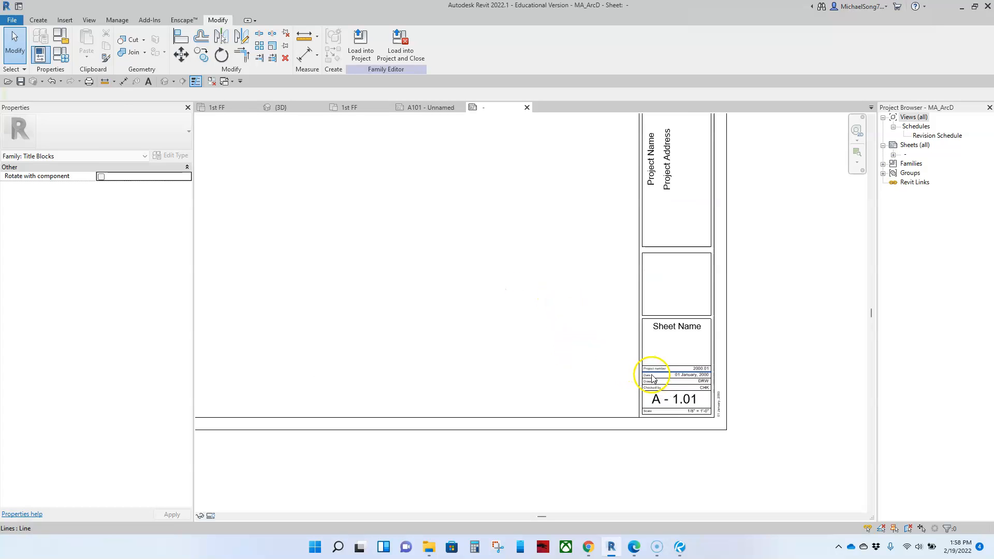
{"action": "left_click", "coordinate": [723, 383]}
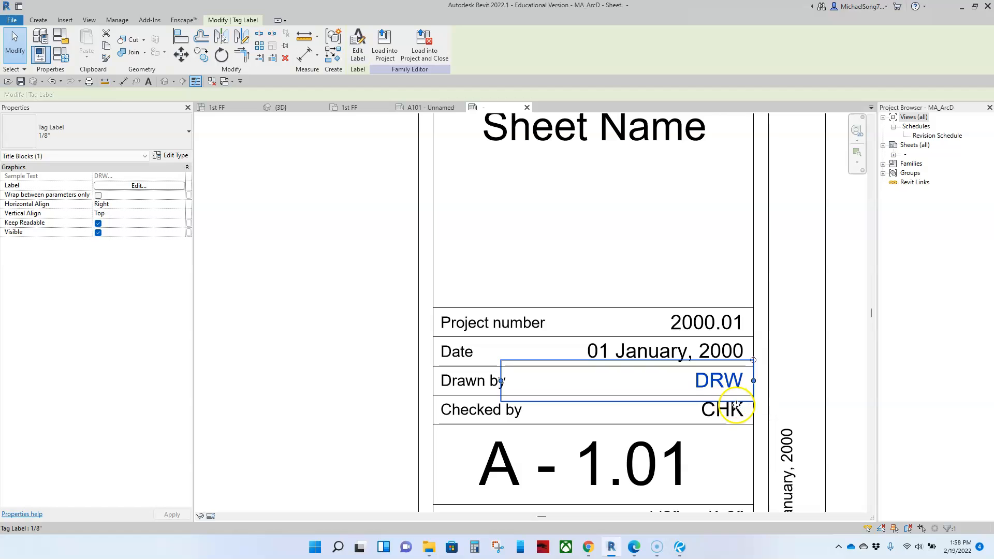
{"action": "left_click", "coordinate": [740, 425]}
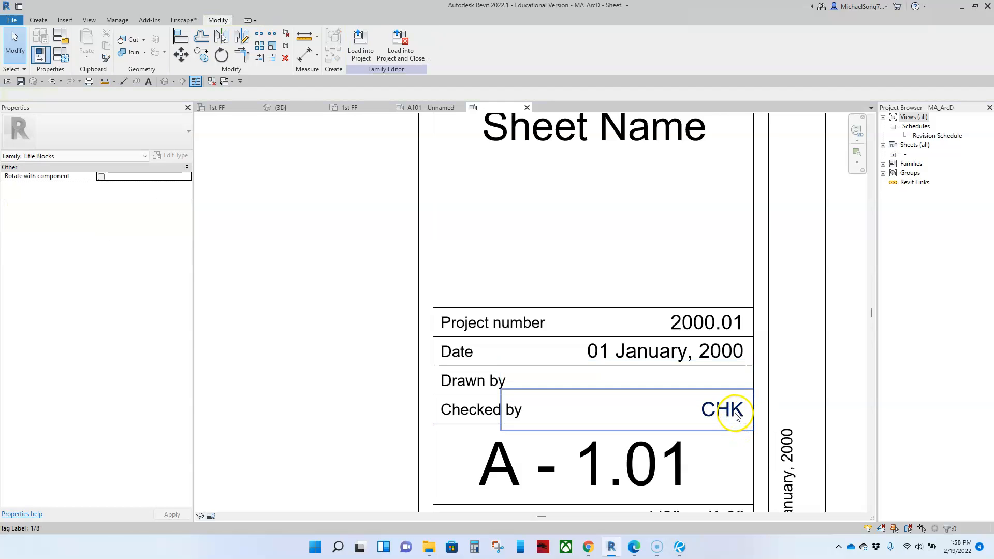
{"action": "left_click", "coordinate": [734, 409]}
{"action": "key", "text": "Delete"}
Check which parameter drives the label in the Scale row below the sheet number.
{"action": "scroll", "coordinate": [655, 410], "scroll_direction": "down", "scroll_amount": 5}
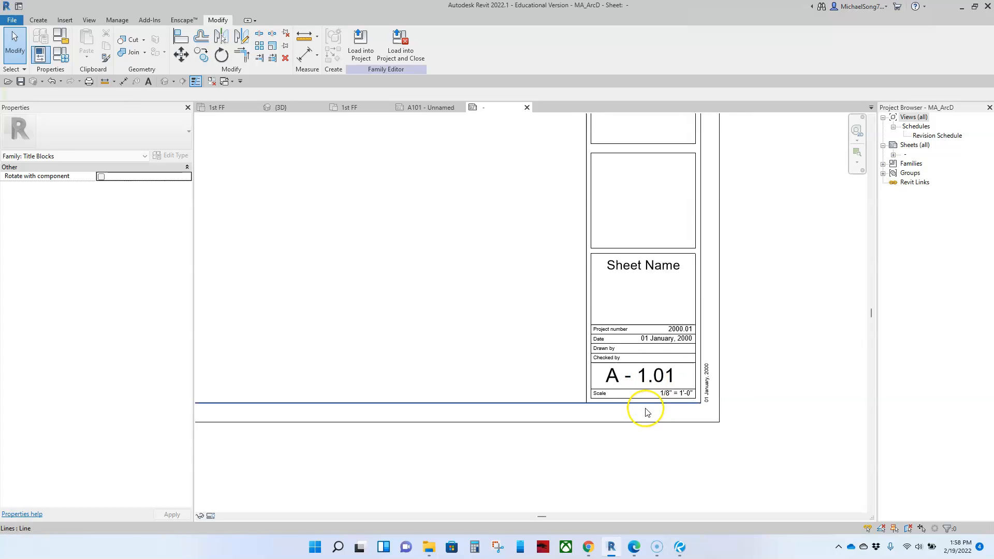
{"action": "scroll", "coordinate": [644, 409], "scroll_direction": "up", "scroll_amount": 4}
{"action": "left_click", "coordinate": [707, 373]}
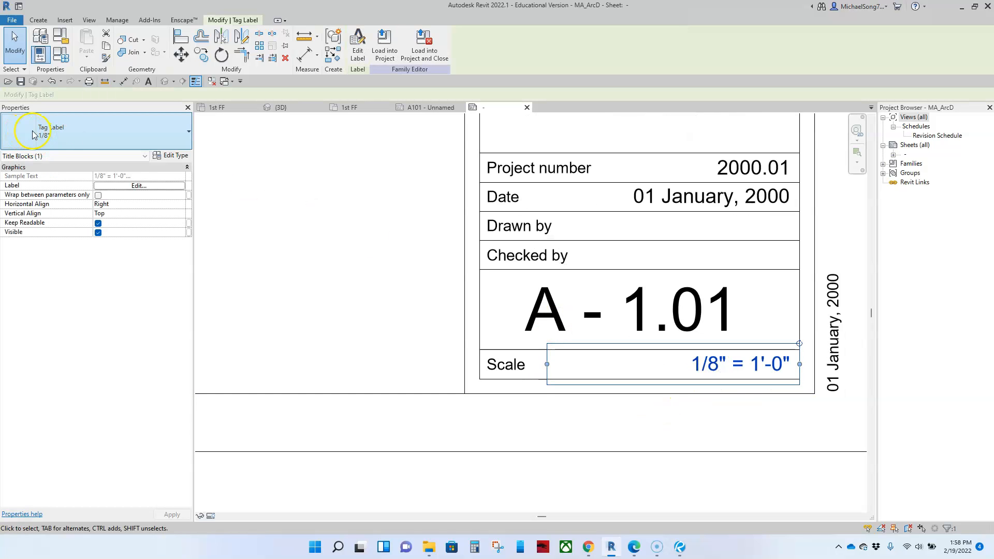
{"action": "left_click", "coordinate": [672, 407]}
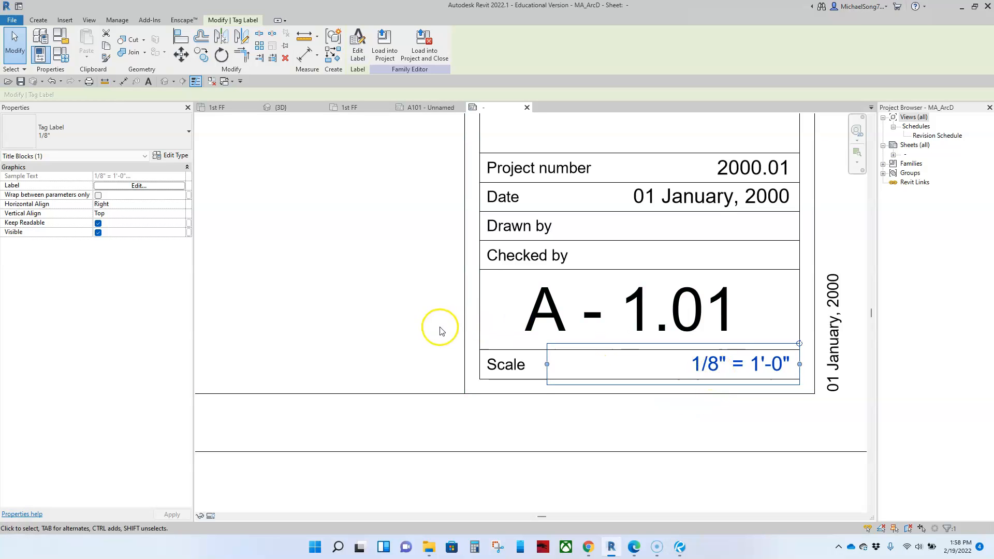
{"action": "left_click", "coordinate": [138, 187]}
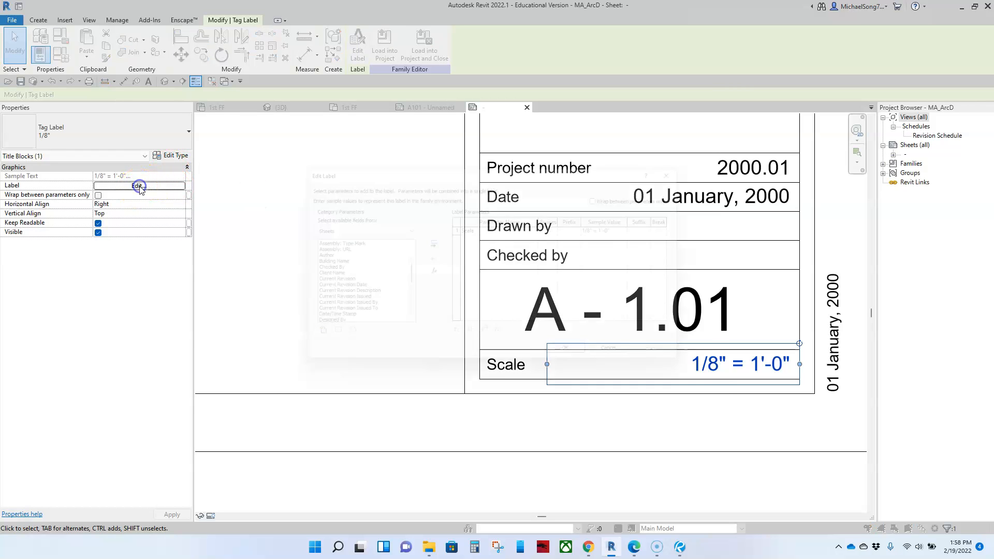
{"action": "left_click", "coordinate": [579, 361]}
Load the title block family into the Eastridge project and close it, saving the changes to MA_ArcD.
{"action": "scroll", "coordinate": [412, 322], "scroll_direction": "down", "scroll_amount": 4}
{"action": "scroll", "coordinate": [412, 319], "scroll_direction": "down", "scroll_amount": 2}
{"action": "middle_click_drag", "start_coordinate": [374, 361], "coordinate": [571, 452]}
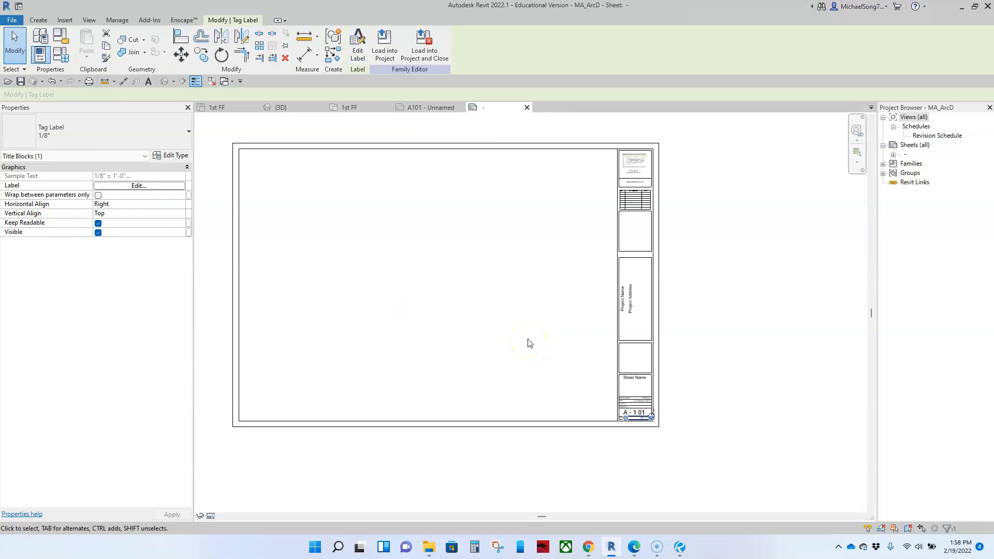
{"action": "middle_click_drag", "start_coordinate": [426, 270], "coordinate": [508, 301]}
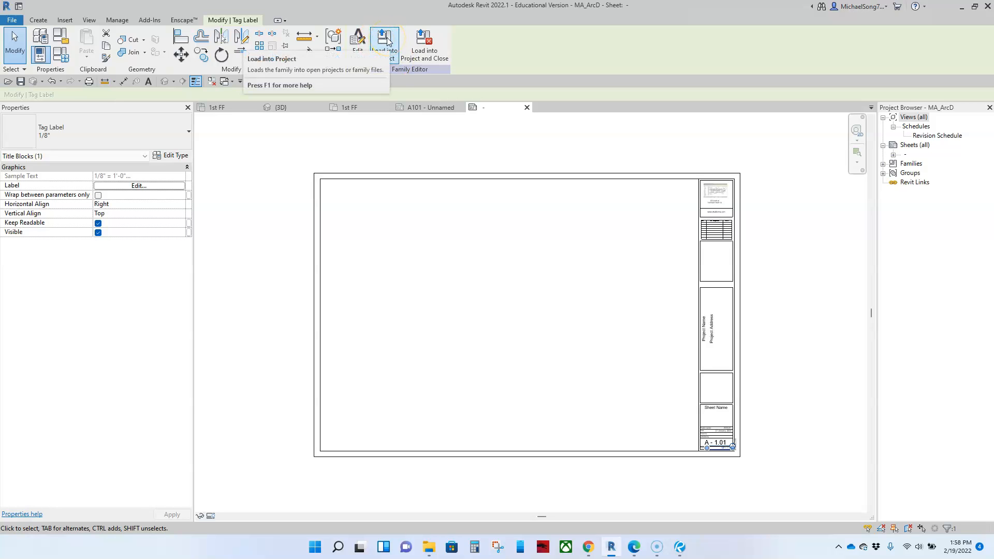
{"action": "left_click", "coordinate": [424, 55]}
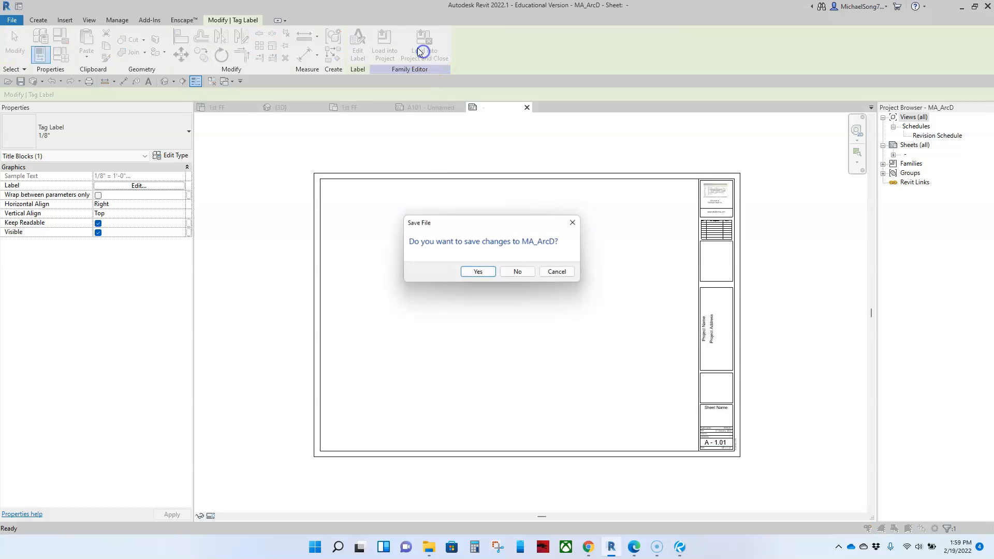
{"action": "left_click", "coordinate": [480, 272]}
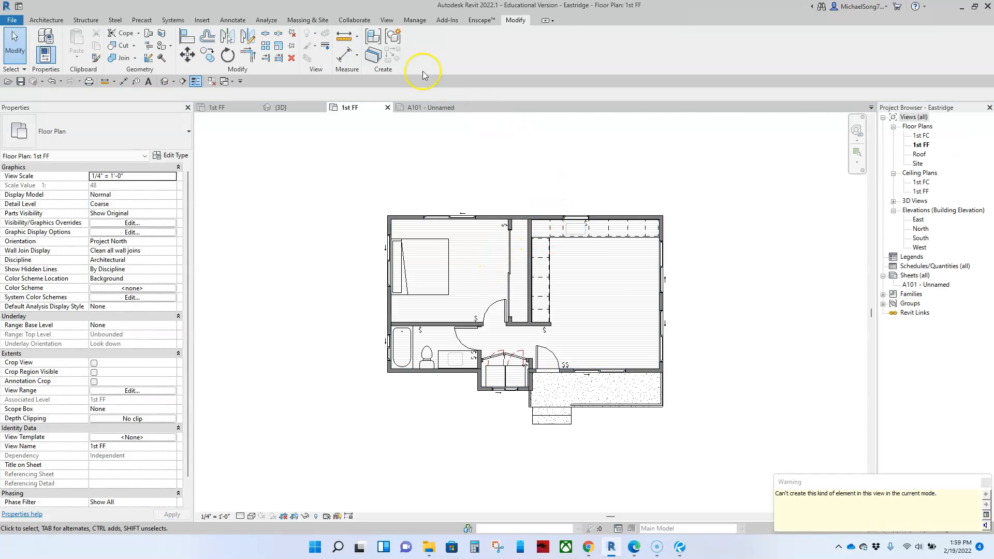
Open sheet A101 and change its title block type to MA_ArcD.
{"action": "left_click", "coordinate": [431, 109]}
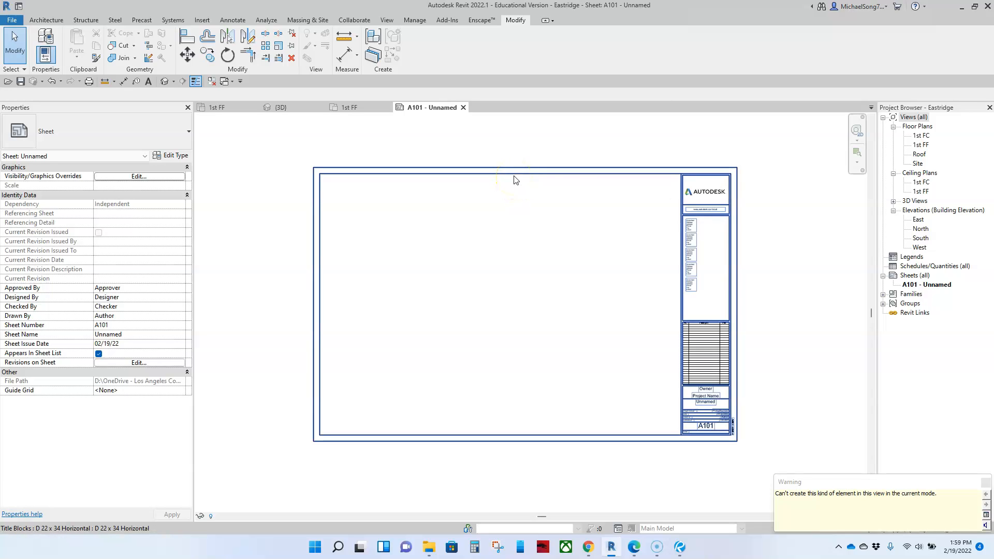
{"action": "left_click", "coordinate": [514, 180]}
{"action": "left_click", "coordinate": [172, 136]}
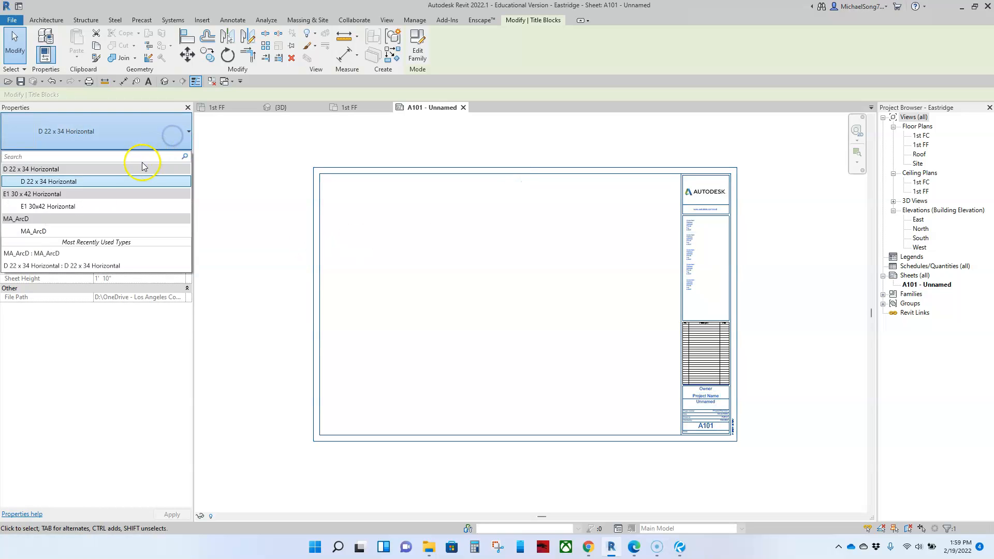
{"action": "left_click", "coordinate": [39, 233]}
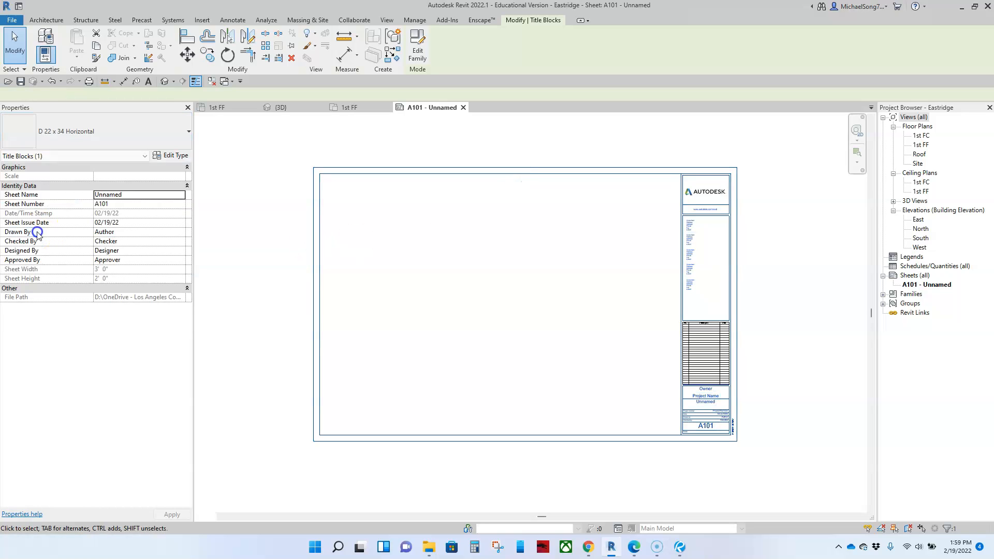
{"action": "left_click", "coordinate": [625, 302]}
{"action": "scroll", "coordinate": [628, 313], "scroll_direction": "down", "scroll_amount": 2}
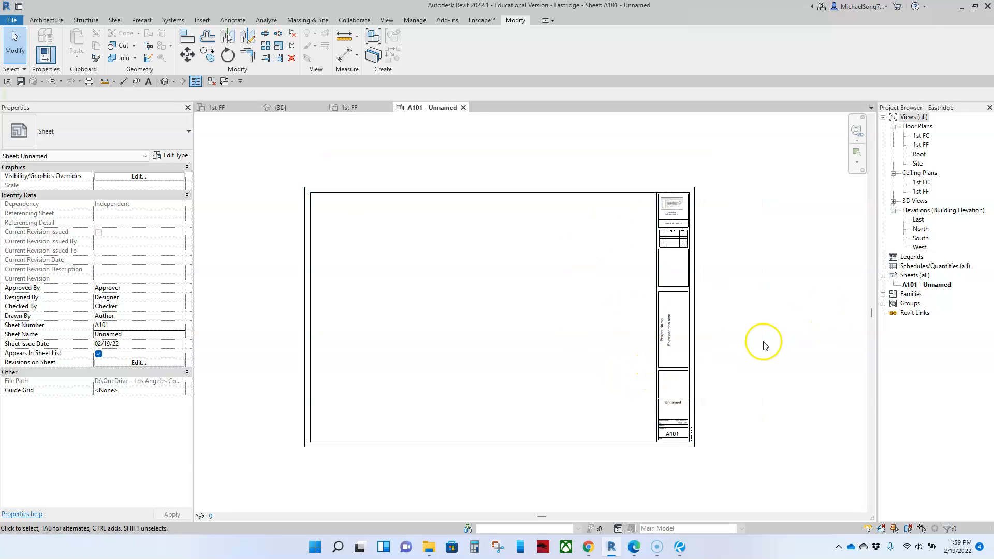
Rename sheet A101 with number G-01 and name Site Plan.
{"action": "left_click", "coordinate": [913, 286]}
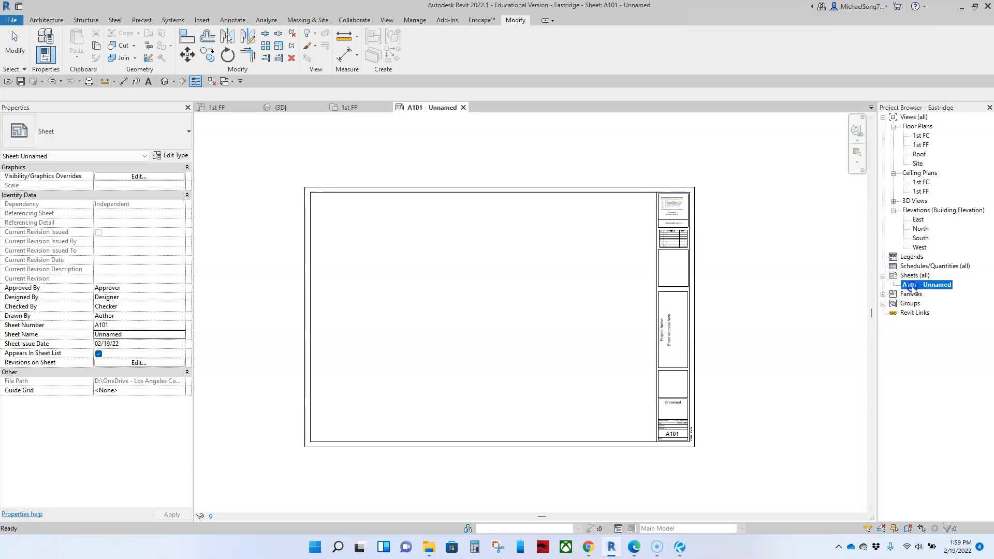
{"action": "right_click", "coordinate": [912, 286]}
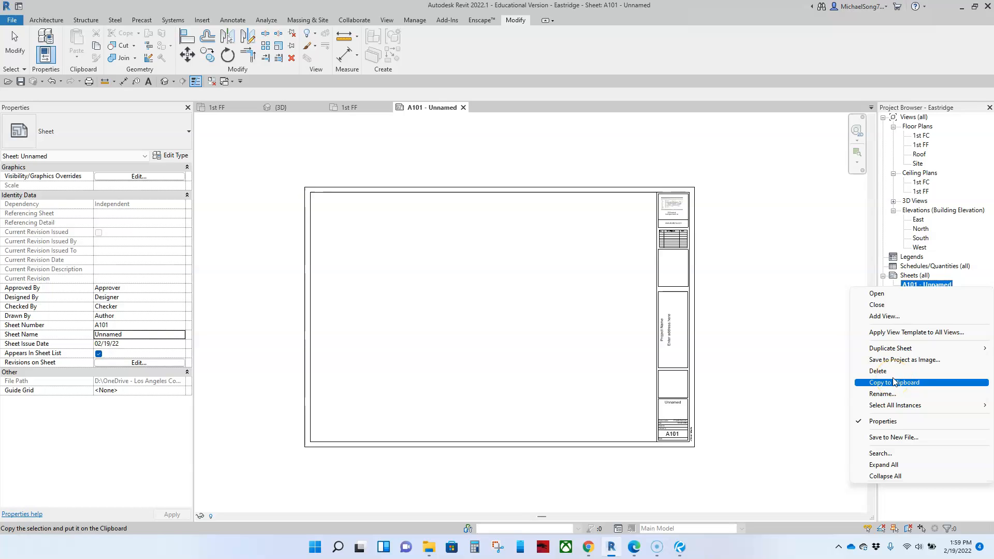
{"action": "left_click", "coordinate": [894, 393]}
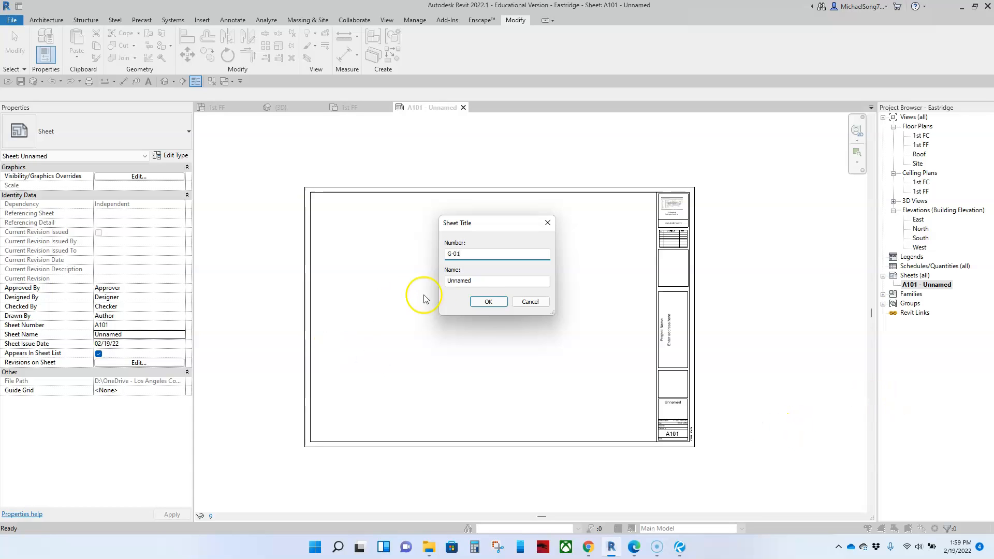
{"action": "left_click_drag", "start_coordinate": [475, 280], "coordinate": [428, 277]}
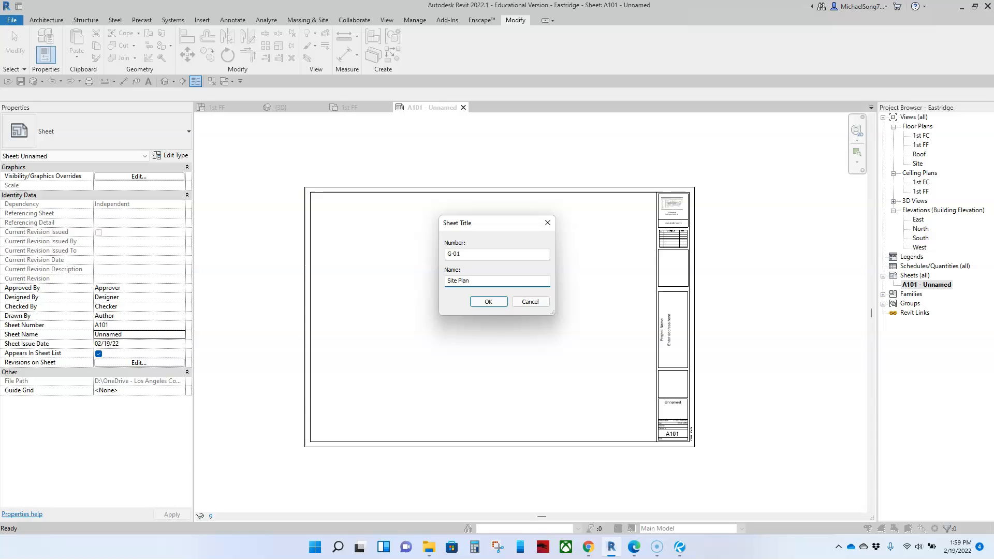
{"action": "left_click", "coordinate": [488, 302]}
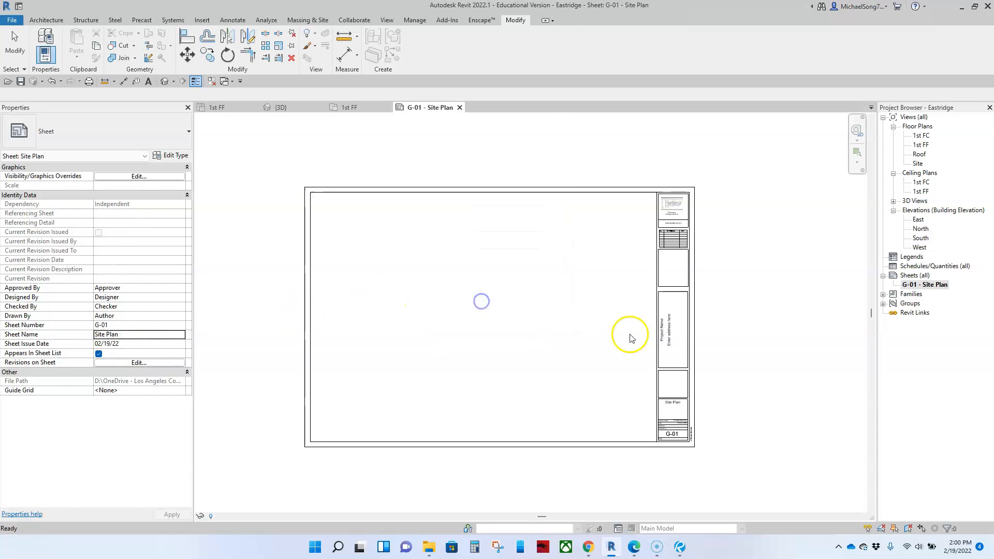
{"action": "left_click", "coordinate": [775, 368]}
Examine the sheet name, sheet number, project name and address labels in the sheet's title block.
{"action": "scroll", "coordinate": [698, 445], "scroll_direction": "up", "scroll_amount": 6}
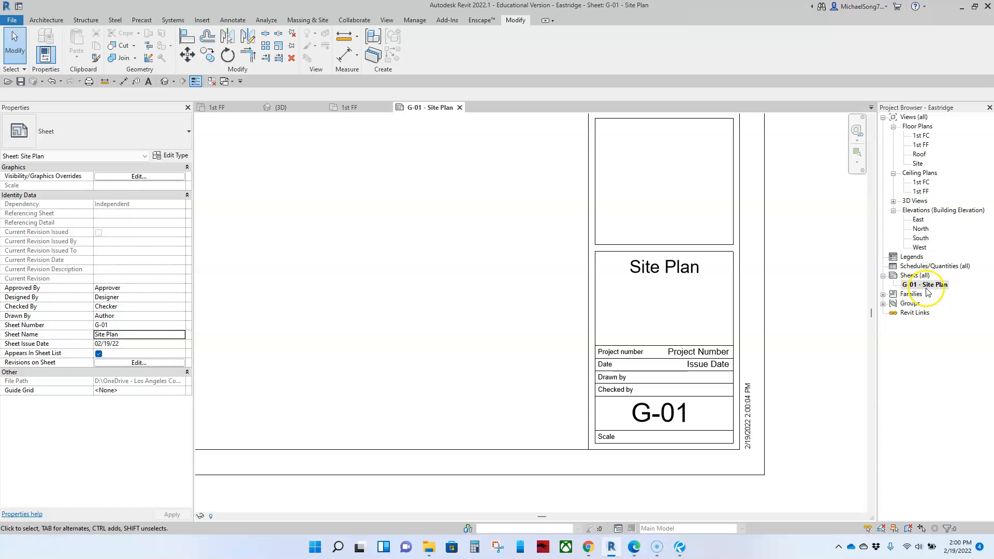
{"action": "scroll", "coordinate": [745, 295], "scroll_direction": "down", "scroll_amount": 3}
{"action": "scroll", "coordinate": [712, 231], "scroll_direction": "down", "scroll_amount": 2}
{"action": "middle_click_drag", "start_coordinate": [712, 231], "coordinate": [661, 366]}
{"action": "scroll", "coordinate": [657, 290], "scroll_direction": "up", "scroll_amount": 2}
{"action": "scroll", "coordinate": [657, 296], "scroll_direction": "up", "scroll_amount": 3}
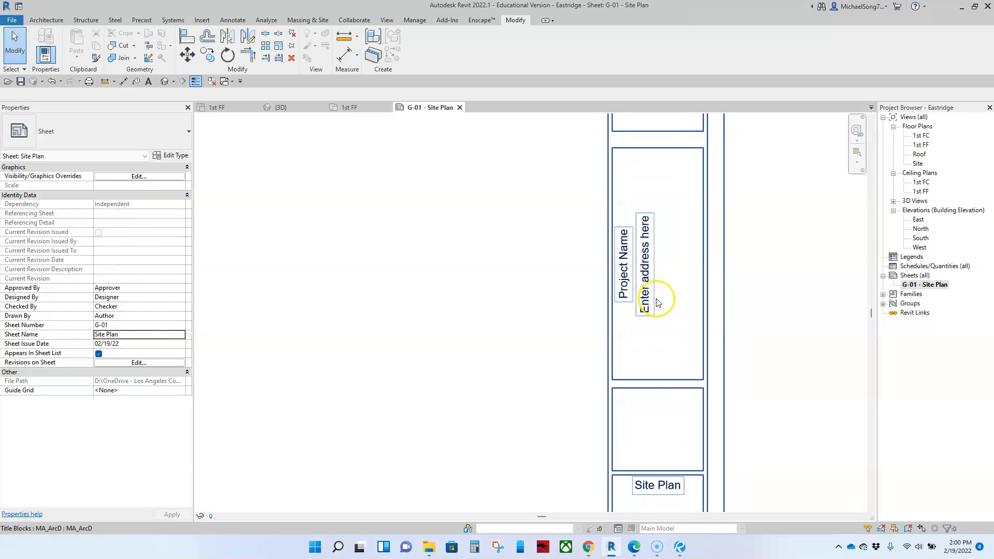
{"action": "scroll", "coordinate": [657, 297], "scroll_direction": "down", "scroll_amount": 5}
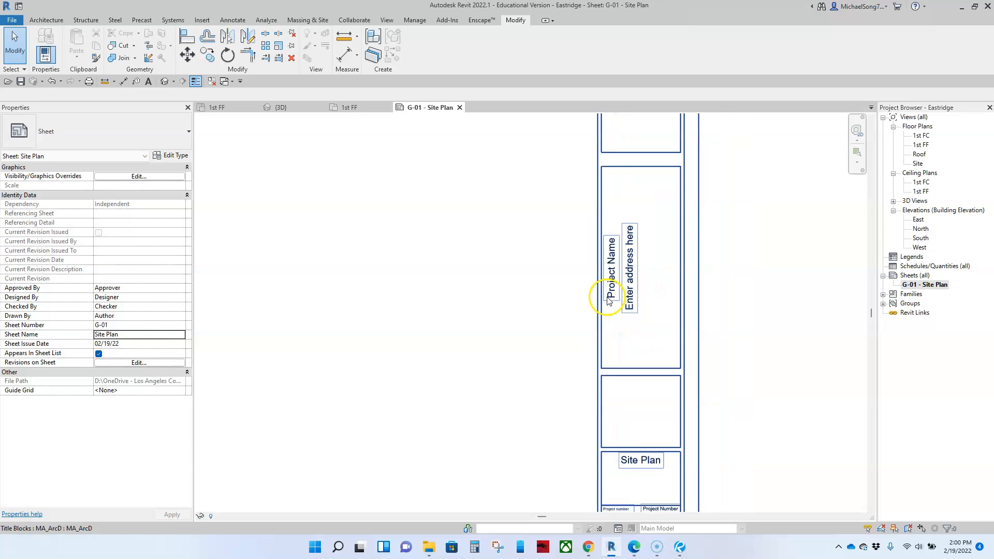
{"action": "middle_click_drag", "start_coordinate": [520, 319], "coordinate": [564, 329]}
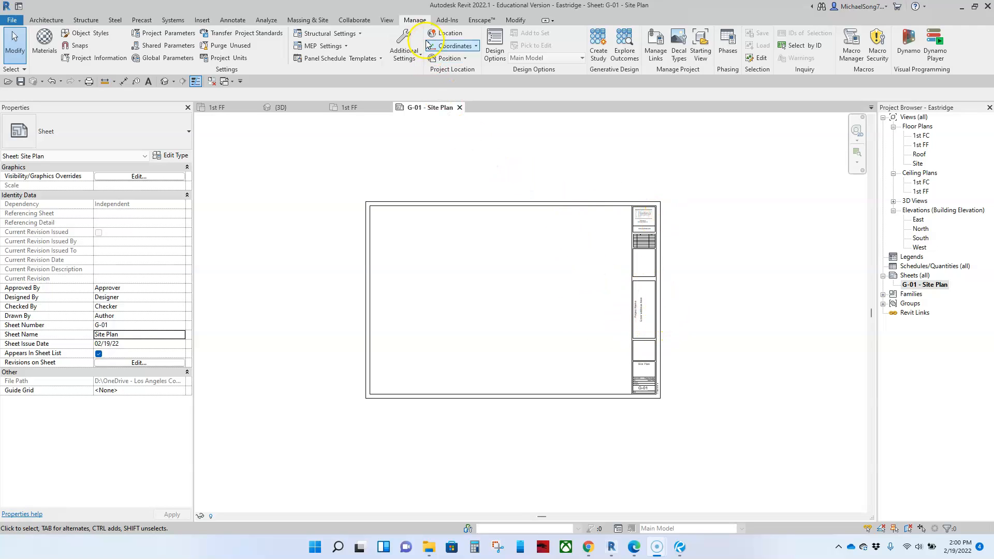
Open the Project Information settings, enlarge the dialog and enter the client's full name.
{"action": "left_click", "coordinate": [98, 60]}
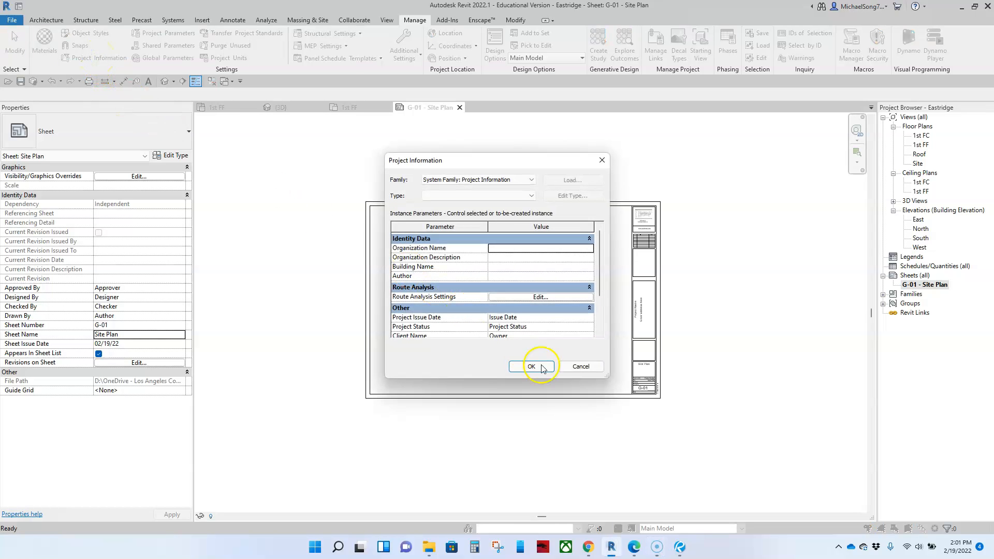
{"action": "left_click_drag", "start_coordinate": [608, 377], "coordinate": [744, 463]}
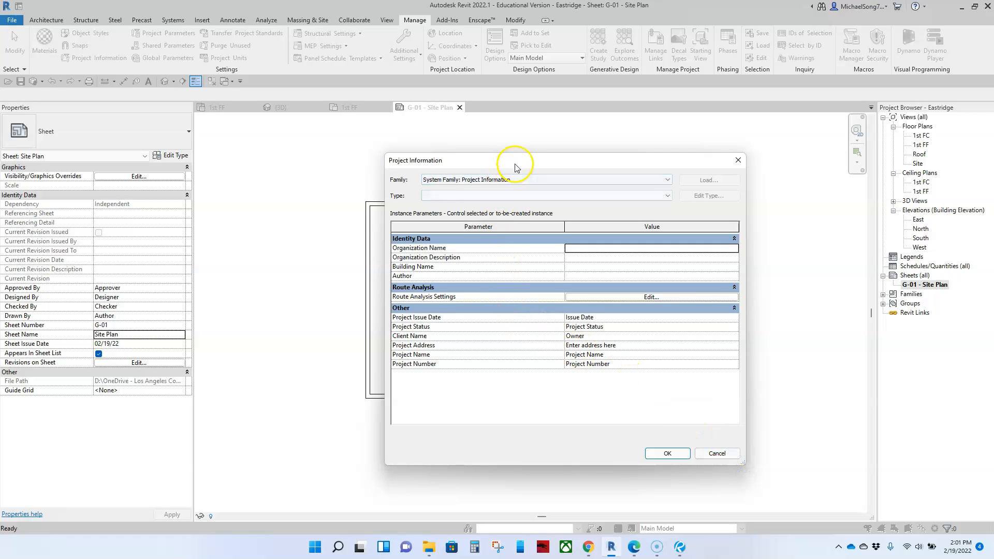
{"action": "left_click_drag", "start_coordinate": [516, 162], "coordinate": [443, 123]}
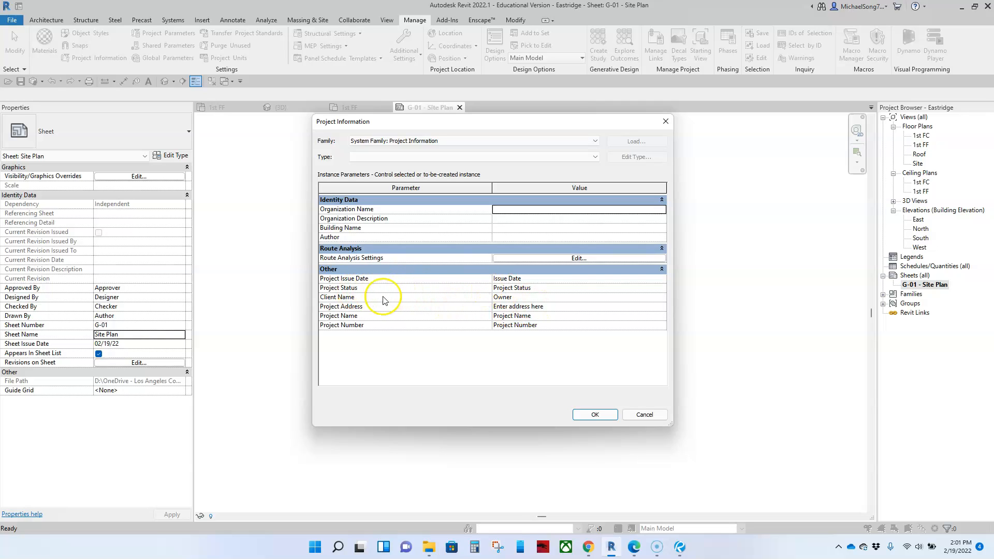
{"action": "left_click", "coordinate": [510, 298]}
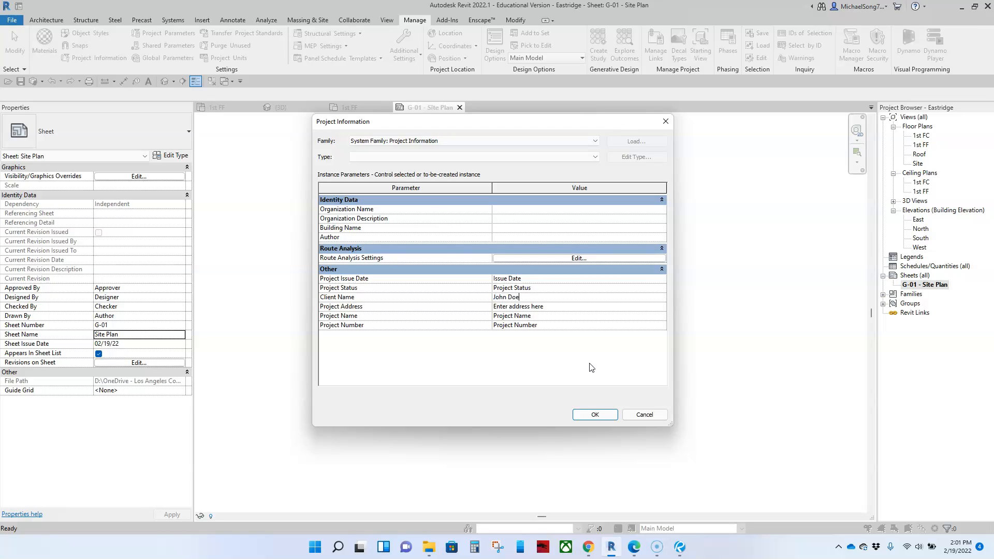
Enter the project's street address and city line as a two-line project address.
{"action": "left_click", "coordinate": [526, 307]}
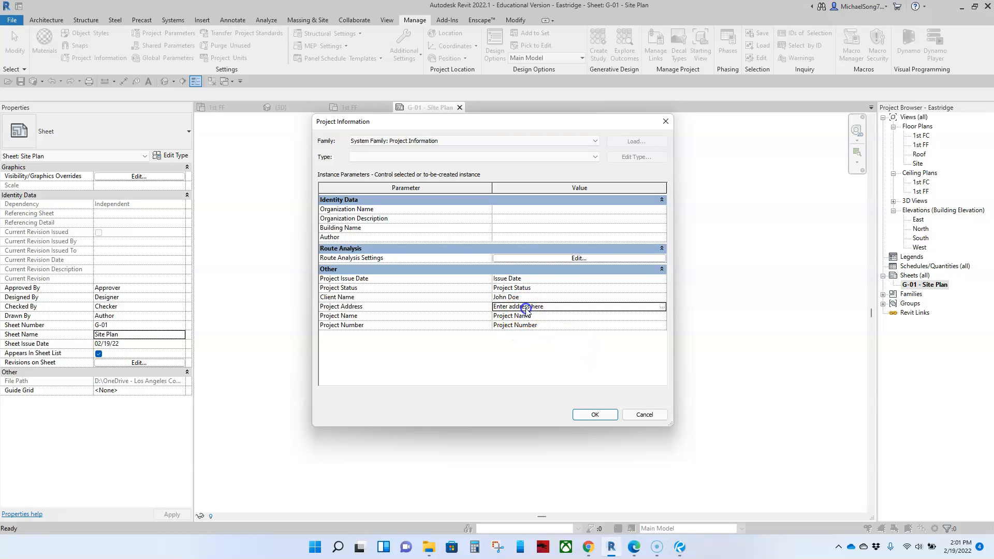
{"action": "left_click_drag", "start_coordinate": [549, 309], "coordinate": [481, 309]}
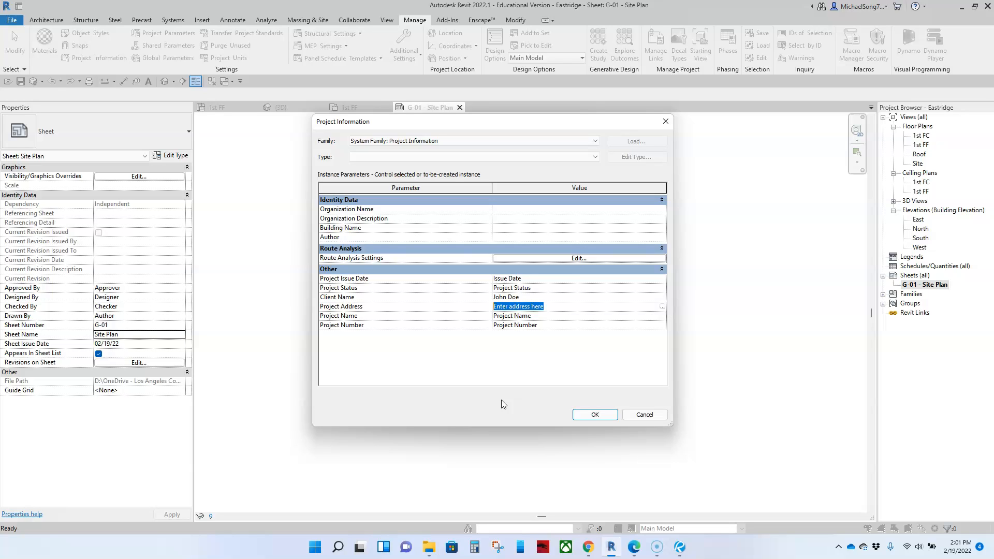
{"action": "left_click", "coordinate": [558, 305]}
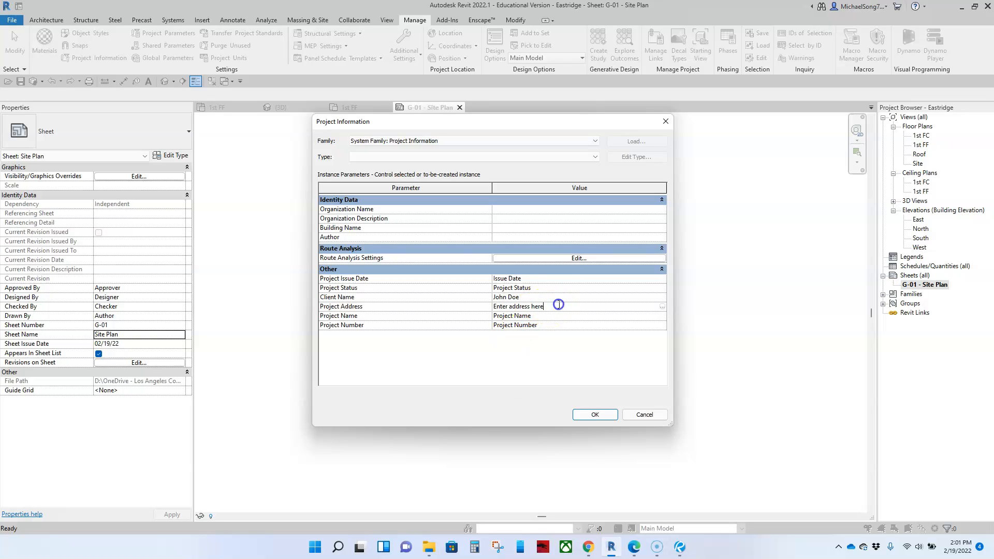
{"action": "left_click", "coordinate": [664, 309]}
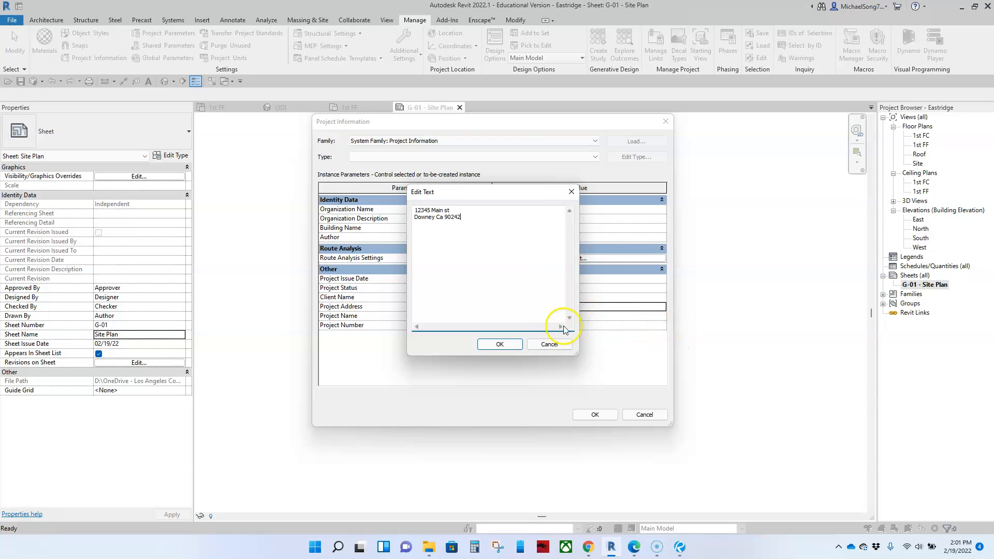
{"action": "left_click", "coordinate": [505, 344]}
Set the project name to the client's surname followed by Residence and the project number to MA-2205, and apply the project information.
{"action": "left_click", "coordinate": [509, 316]}
{"action": "double_click", "coordinate": [544, 318]}
{"action": "left_click_drag", "start_coordinate": [544, 317], "coordinate": [469, 319]}
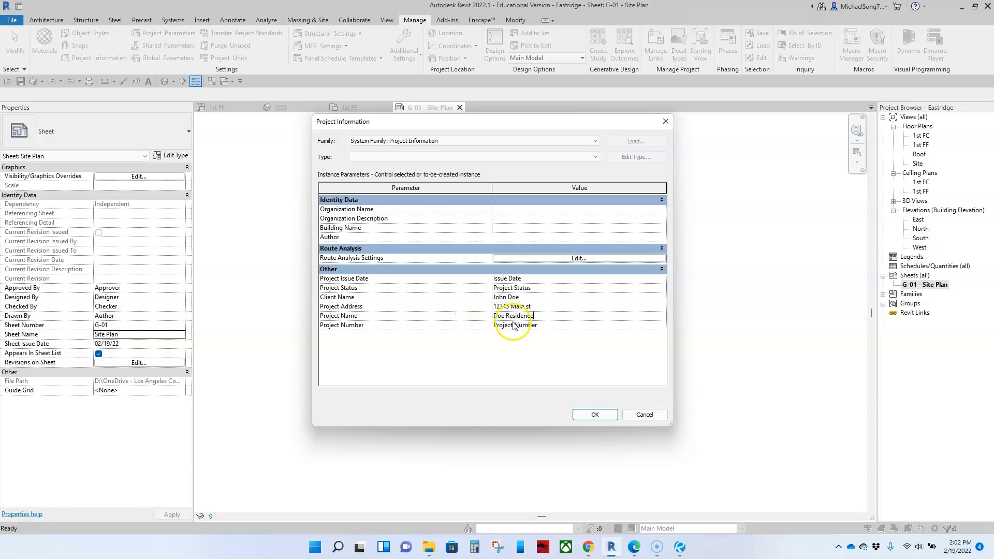
{"action": "left_click", "coordinate": [548, 327]}
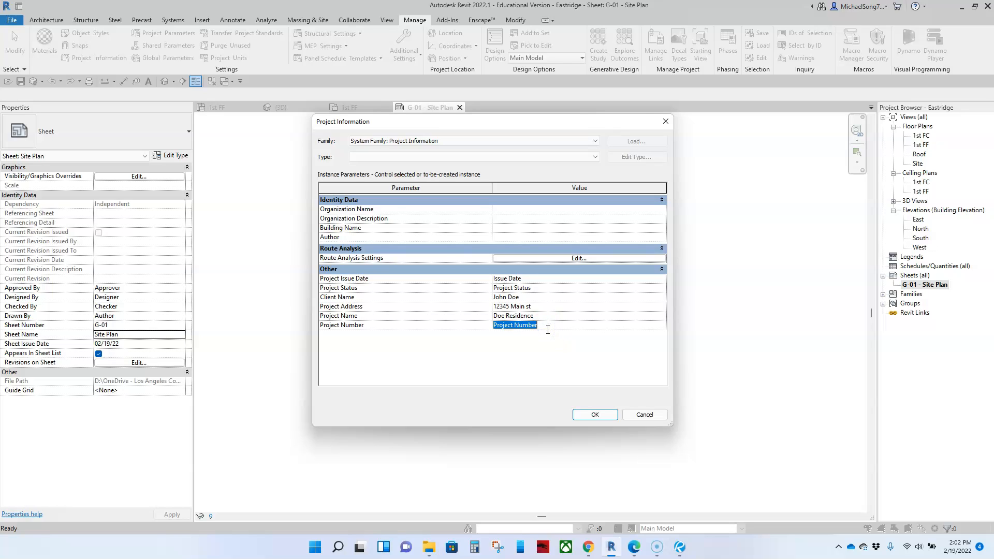
{"action": "type", "text": "MA-2205"}
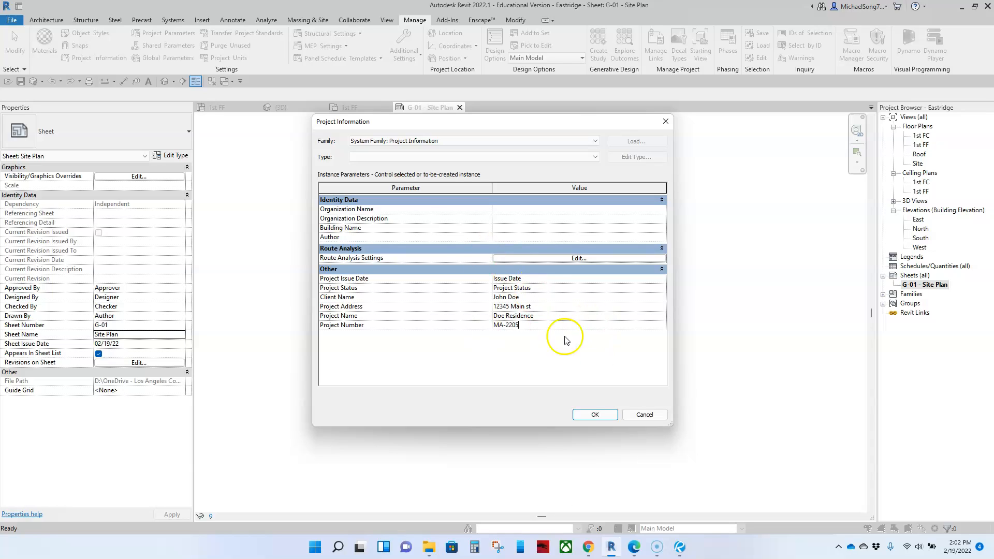
{"action": "left_click", "coordinate": [595, 415]}
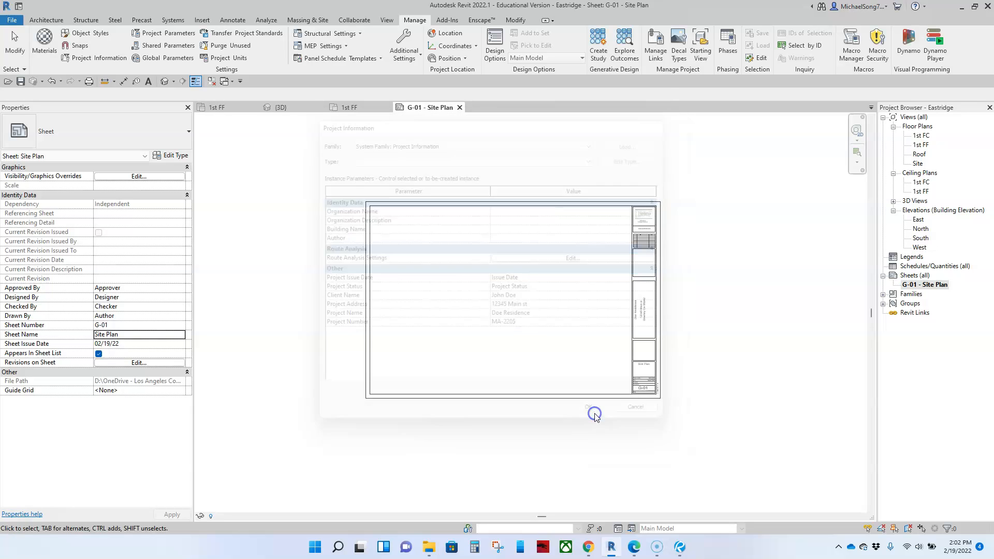
Check the project name, address, project number and issue date in the title block of sheet G-01.
{"action": "scroll", "coordinate": [655, 317], "scroll_direction": "up", "scroll_amount": 5}
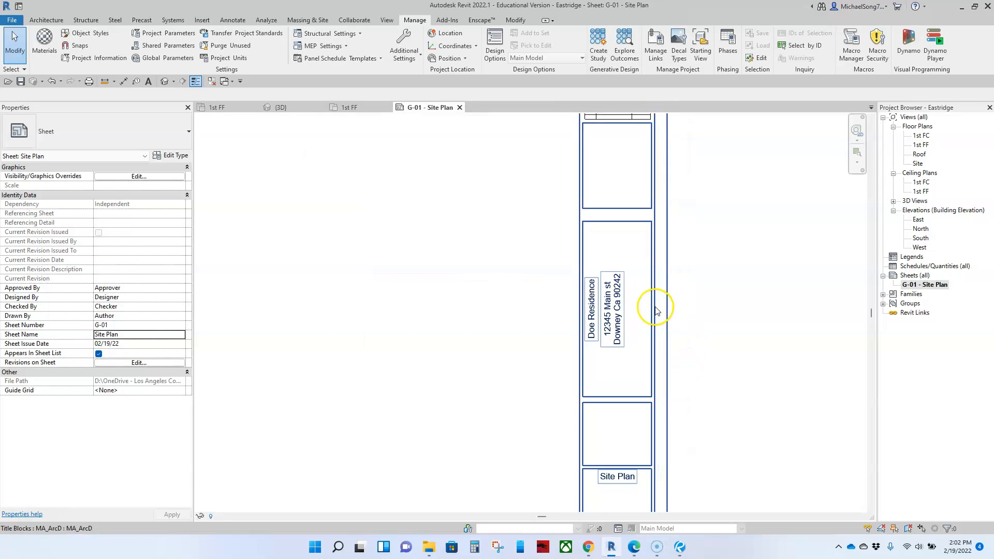
{"action": "scroll", "coordinate": [602, 330], "scroll_direction": "up", "scroll_amount": 1}
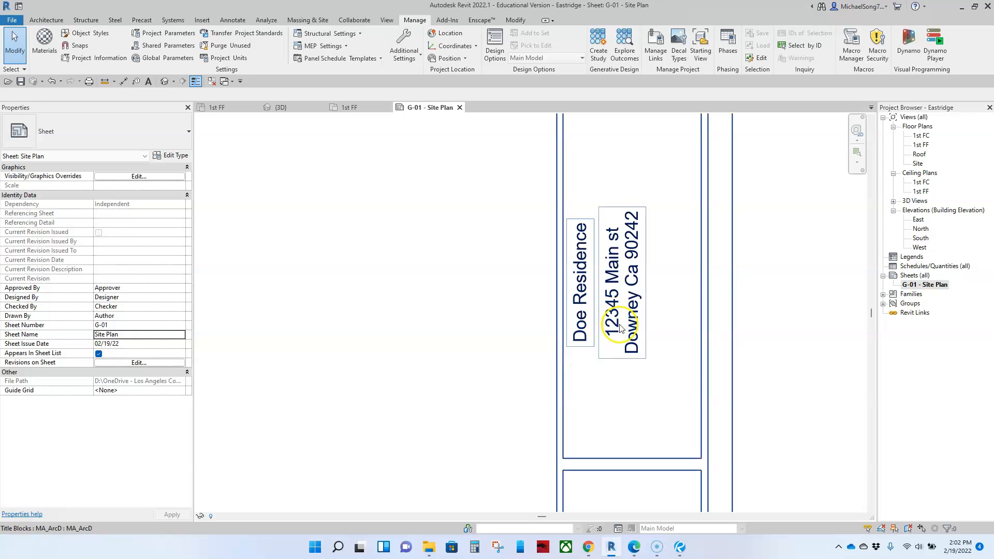
{"action": "scroll", "coordinate": [639, 342], "scroll_direction": "down", "scroll_amount": 3}
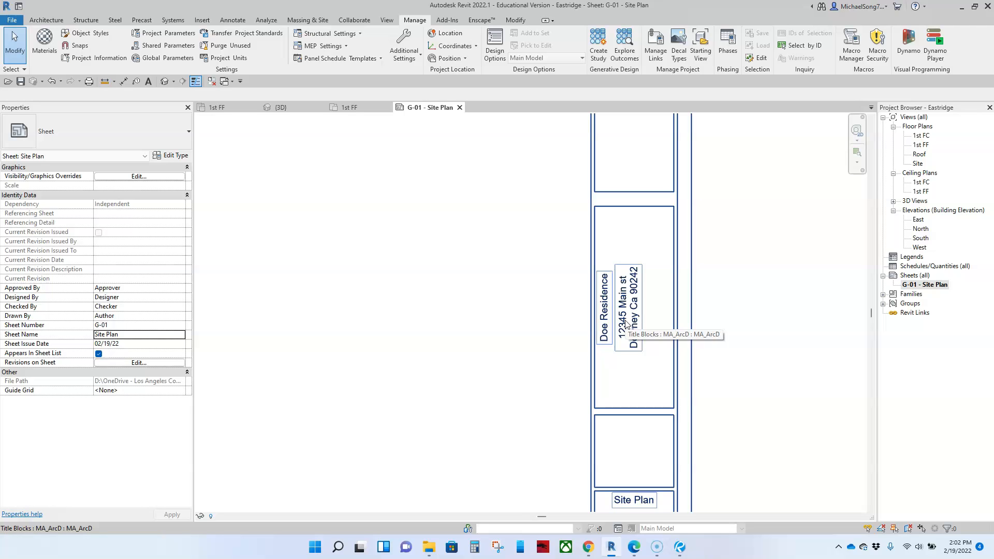
{"action": "scroll", "coordinate": [622, 315], "scroll_direction": "down", "scroll_amount": 3}
{"action": "middle_click_drag", "start_coordinate": [646, 413], "coordinate": [671, 278]}
{"action": "scroll", "coordinate": [677, 334], "scroll_direction": "up", "scroll_amount": 4}
{"action": "scroll", "coordinate": [678, 334], "scroll_direction": "up", "scroll_amount": 3}
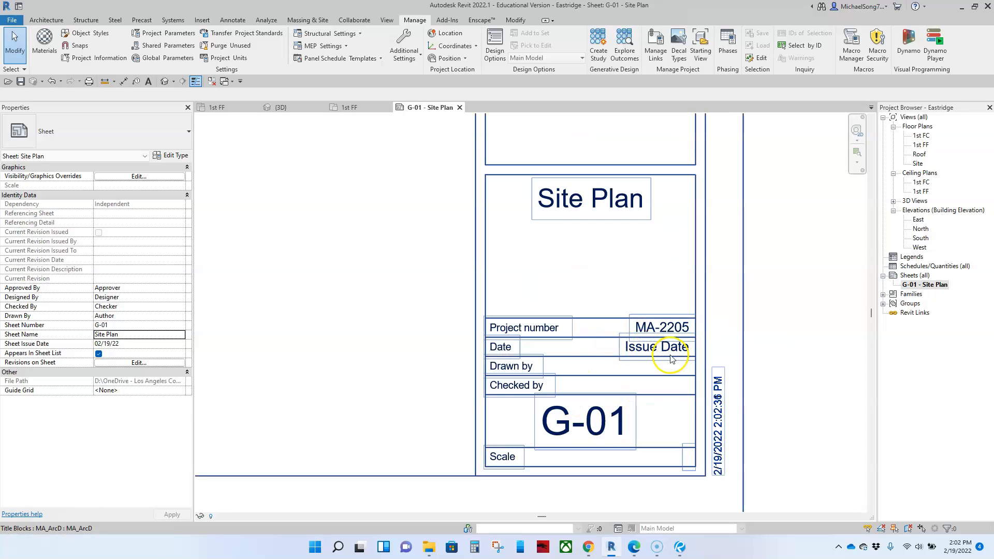
{"action": "scroll", "coordinate": [666, 360], "scroll_direction": "down", "scroll_amount": 1}
{"action": "scroll", "coordinate": [666, 360], "scroll_direction": "down", "scroll_amount": 3}
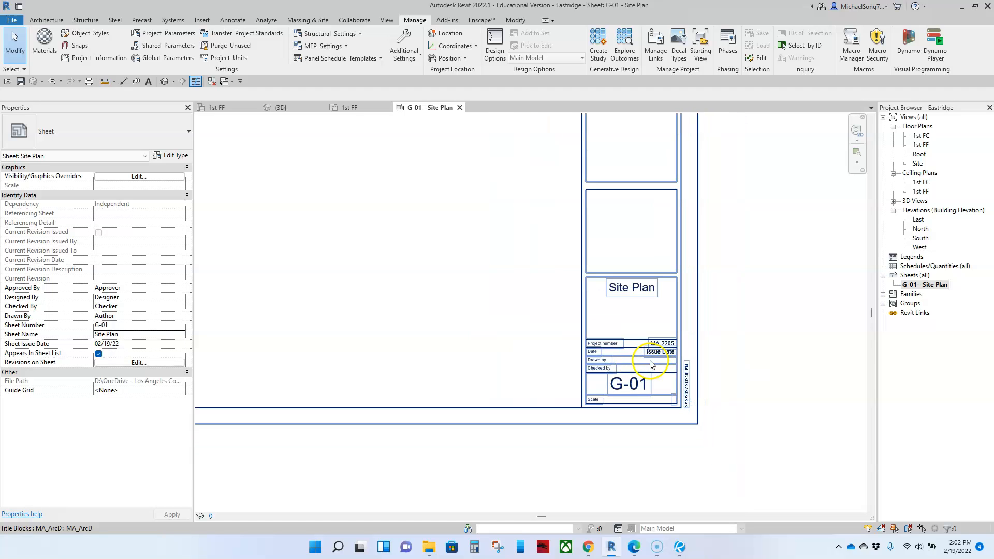
{"action": "scroll", "coordinate": [647, 357], "scroll_direction": "down", "scroll_amount": 3}
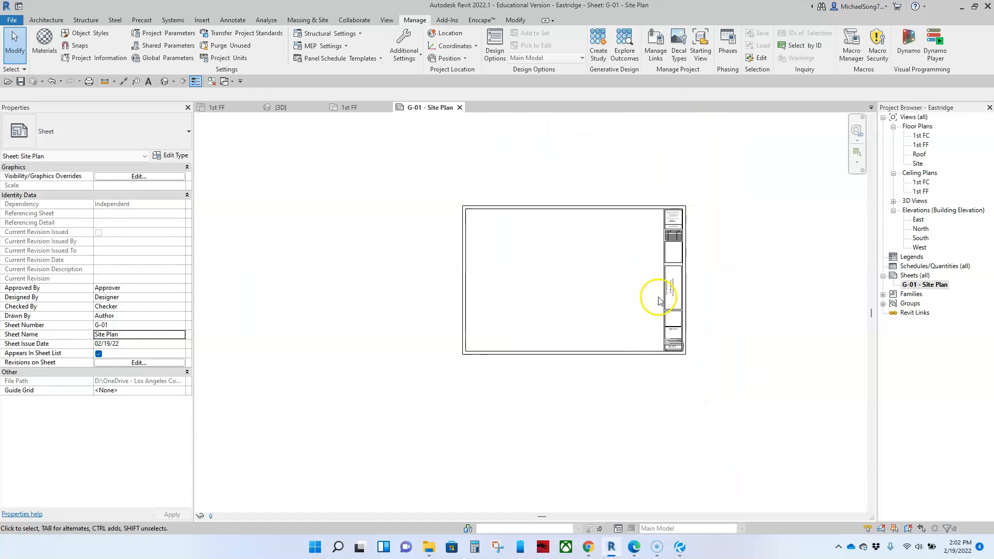
Select the title block to inspect its editable labels and properties, and clear the selection.
{"action": "left_click", "coordinate": [674, 281]}
{"action": "left_click", "coordinate": [712, 288]}
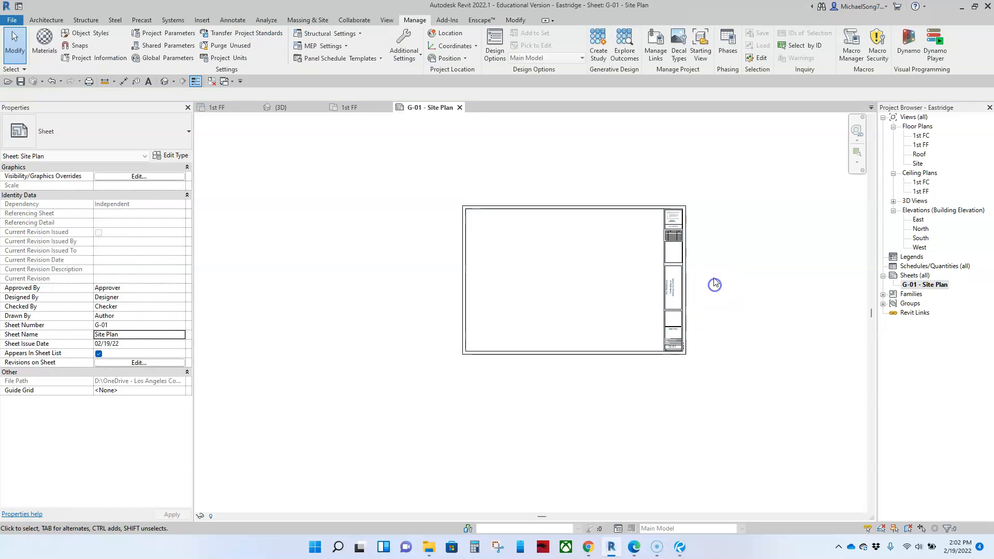
{"action": "scroll", "coordinate": [711, 282], "scroll_direction": "up", "scroll_amount": 8}
{"action": "left_click", "coordinate": [541, 246]}
{"action": "scroll", "coordinate": [549, 305], "scroll_direction": "down", "scroll_amount": 4}
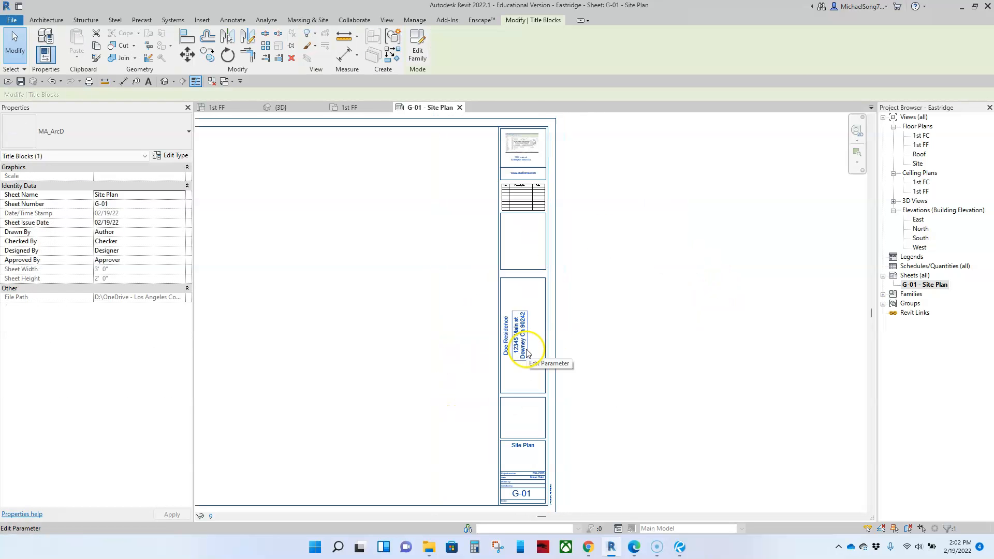
{"action": "middle_click_drag", "start_coordinate": [562, 390], "coordinate": [665, 357]}
{"action": "left_click", "coordinate": [713, 377]}
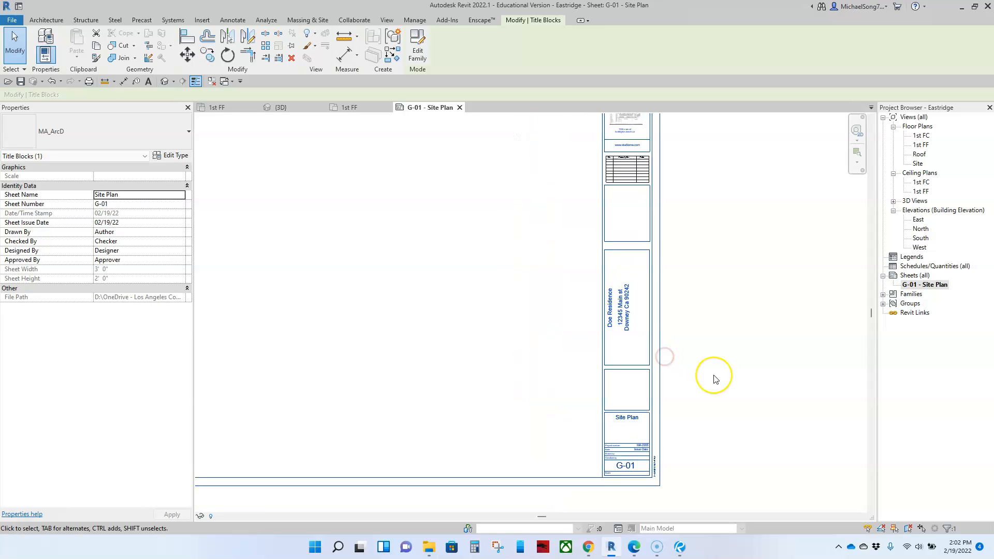
{"action": "scroll", "coordinate": [614, 438], "scroll_direction": "up", "scroll_amount": 2}
{"action": "scroll", "coordinate": [544, 381], "scroll_direction": "down", "scroll_amount": 4}
{"action": "middle_click_drag", "start_coordinate": [450, 305], "coordinate": [581, 308]}
{"action": "left_click", "coordinate": [464, 338]}
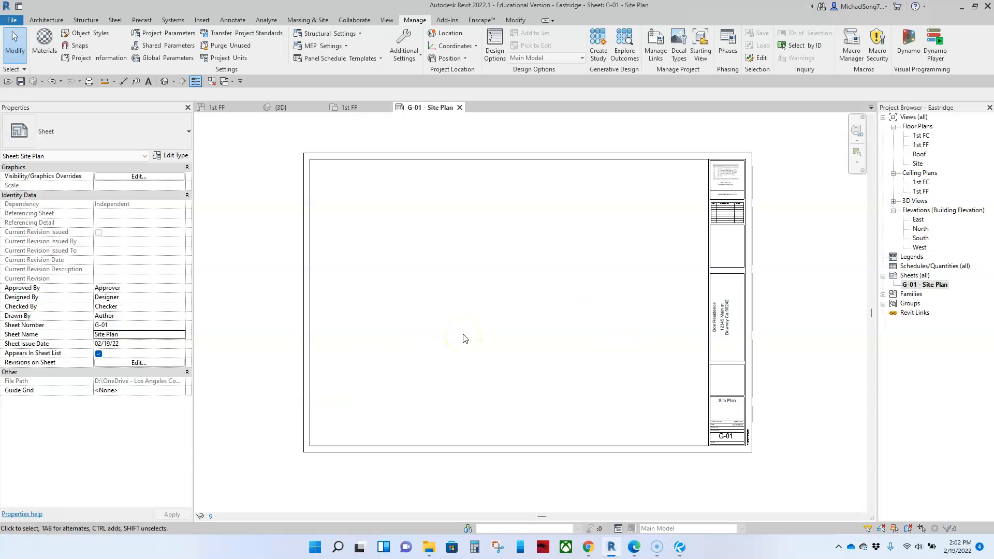